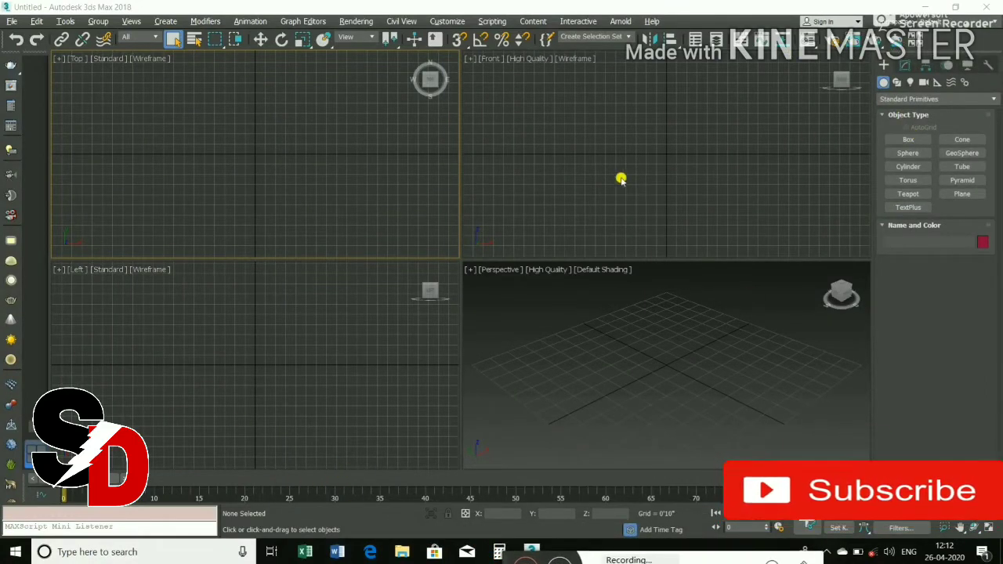
Step: Activate the Front viewport and maximize it with Alt+W to fill the workspace
{"action": "left_click", "coordinate": [585, 176]}
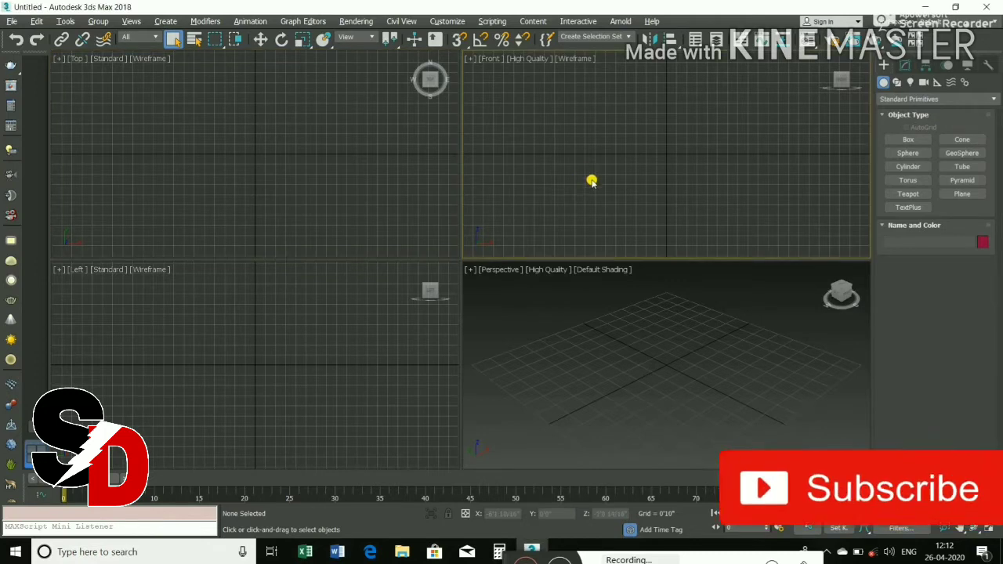
{"action": "key", "text": "alt+w"}
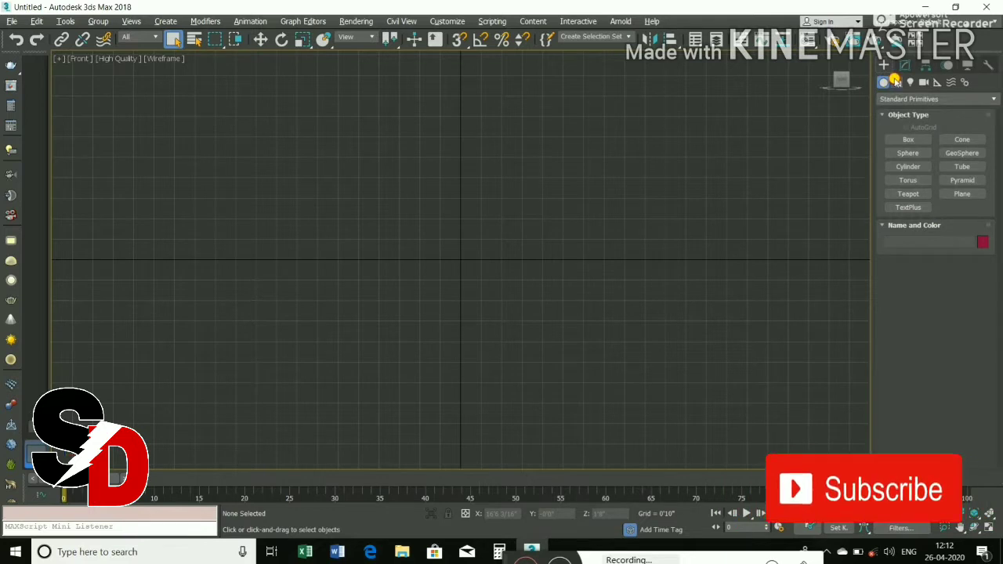
Step: Draw a rectangle spline in the Front view and set Length 6'0" and Width 9'0"
{"action": "left_click", "coordinate": [896, 81]}
{"action": "left_click", "coordinate": [963, 149]}
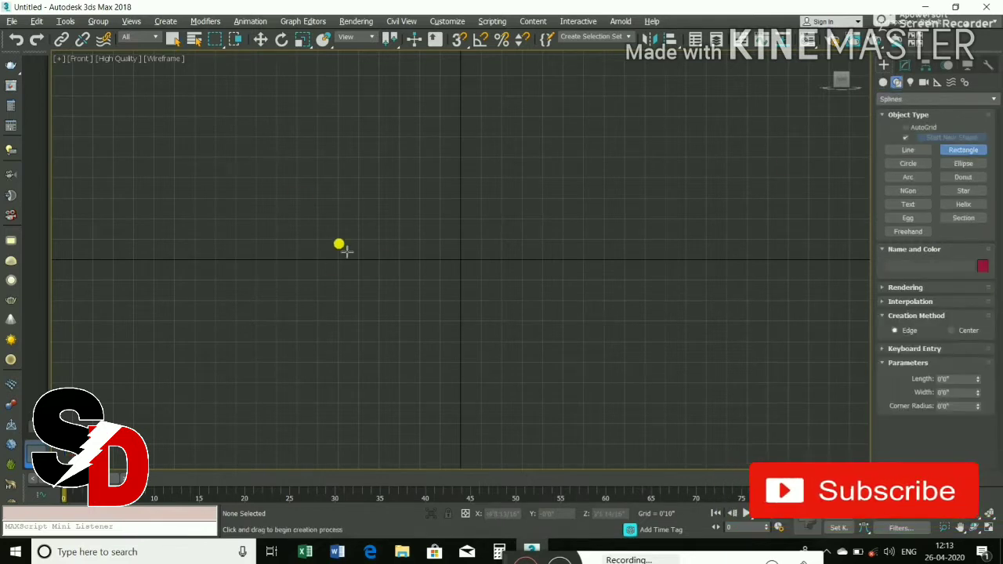
{"action": "left_click_drag", "start_coordinate": [257, 159], "coordinate": [648, 368]}
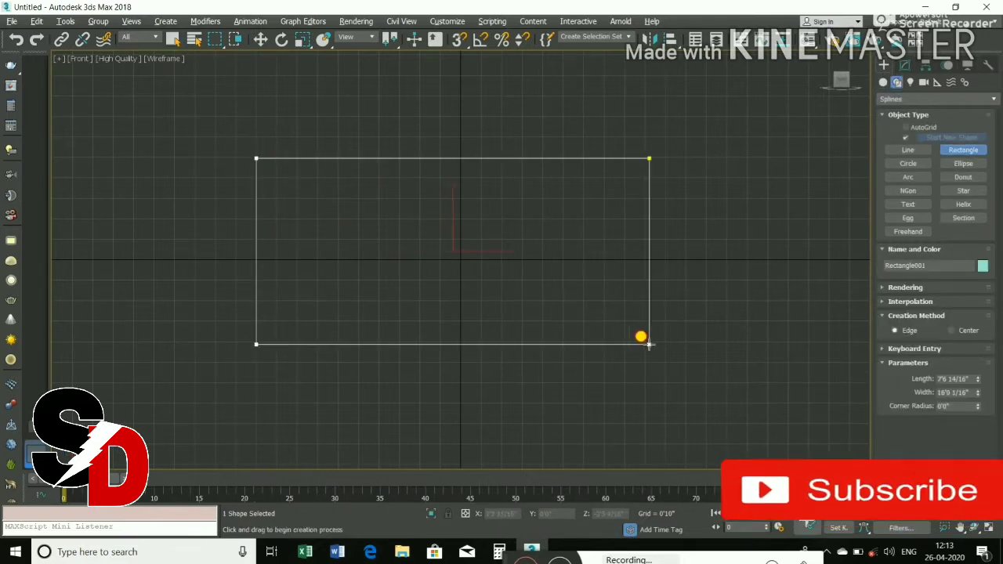
{"action": "left_click", "coordinate": [905, 65]}
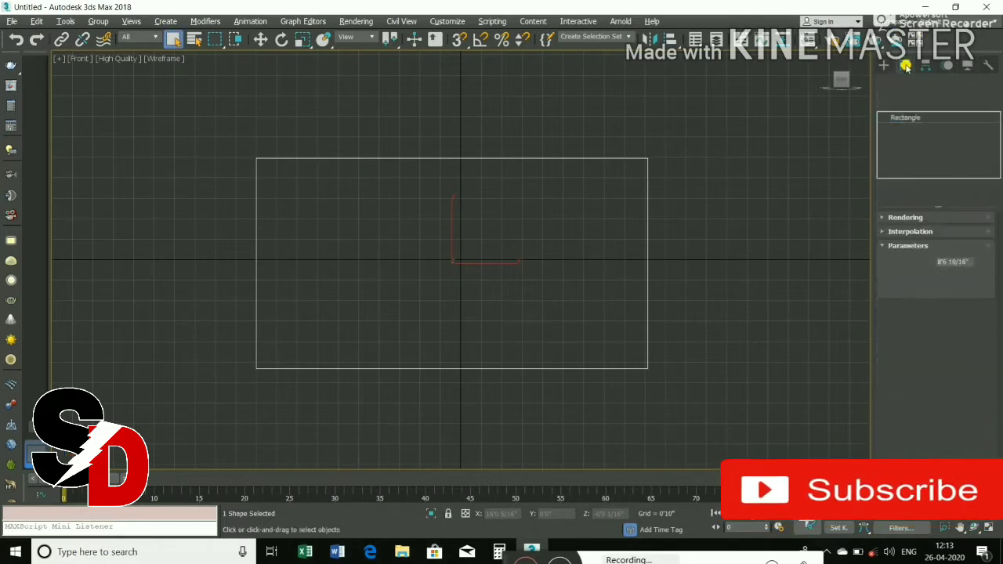
{"action": "double_click", "coordinate": [952, 261]}
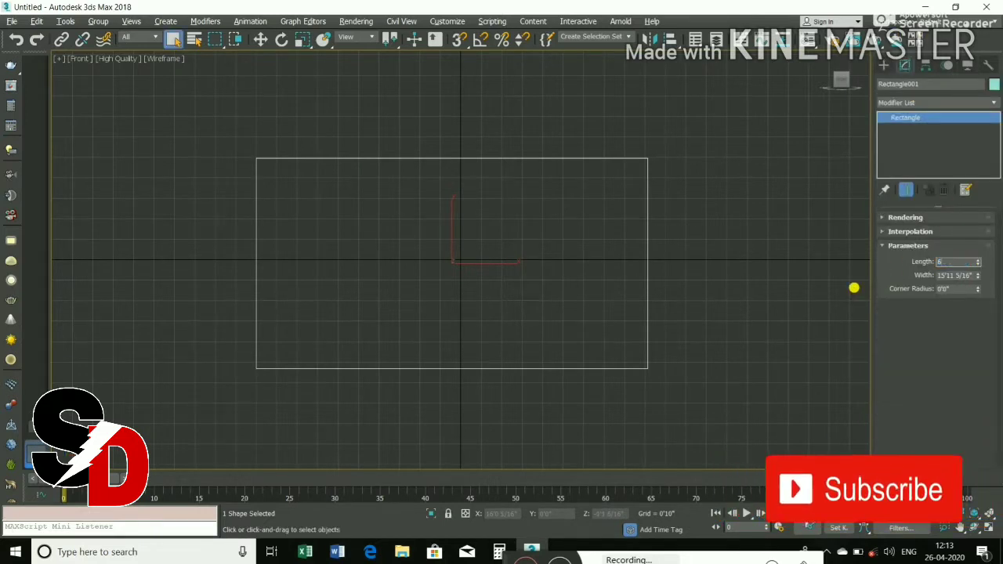
{"action": "type", "text": "'"}
{"action": "key", "text": "Tab"}
{"action": "type", "text": "6"}
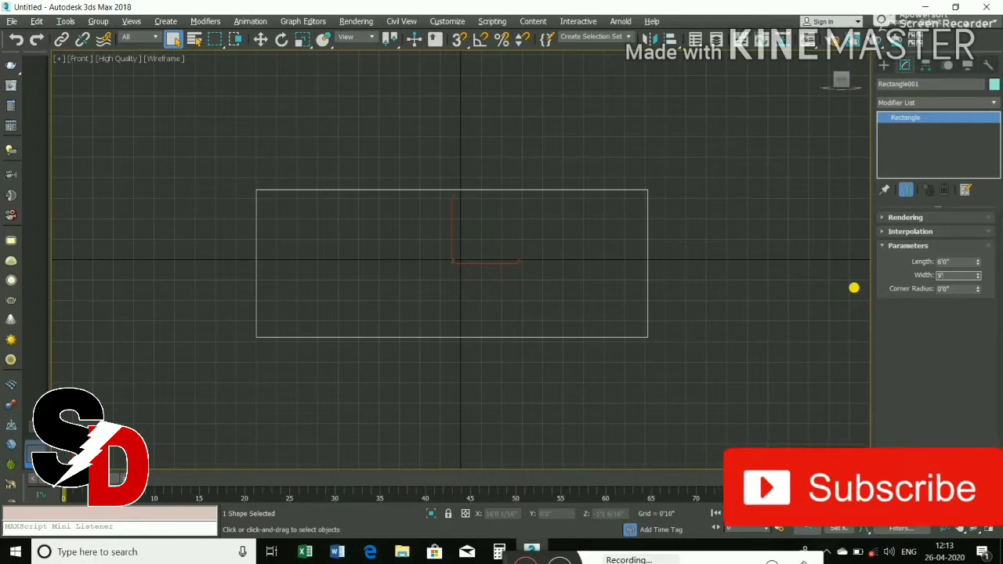
{"action": "key", "text": "Return"}
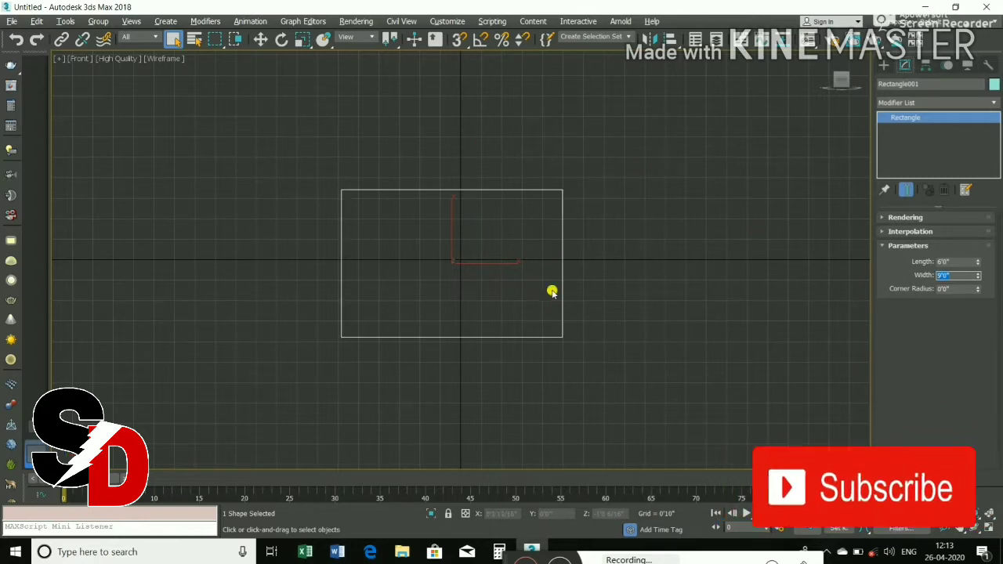
Step: Move the rectangle up so its bottom rests on the ground line, then deselect it
{"action": "left_click", "coordinate": [263, 44]}
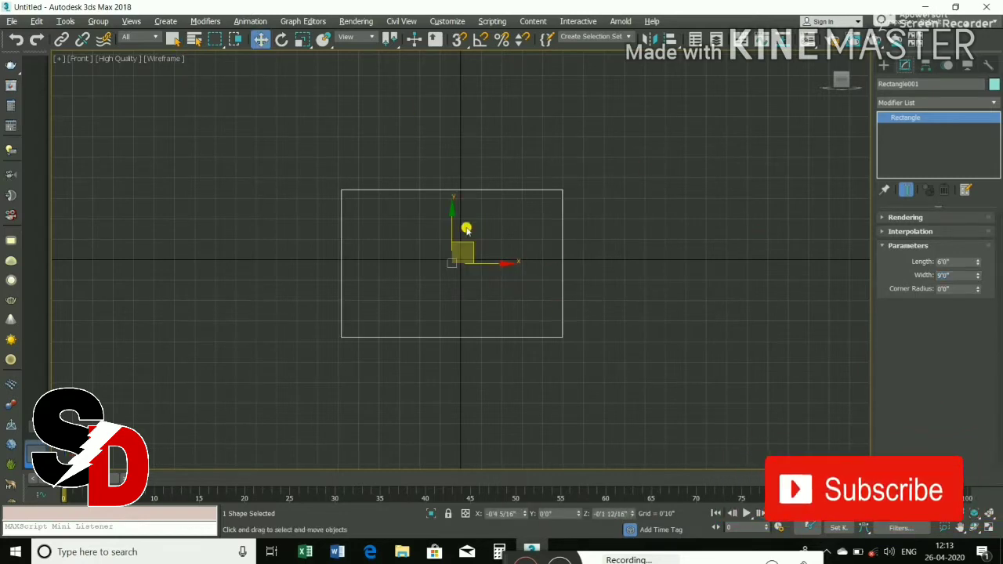
{"action": "left_click_drag", "start_coordinate": [462, 230], "coordinate": [462, 152]}
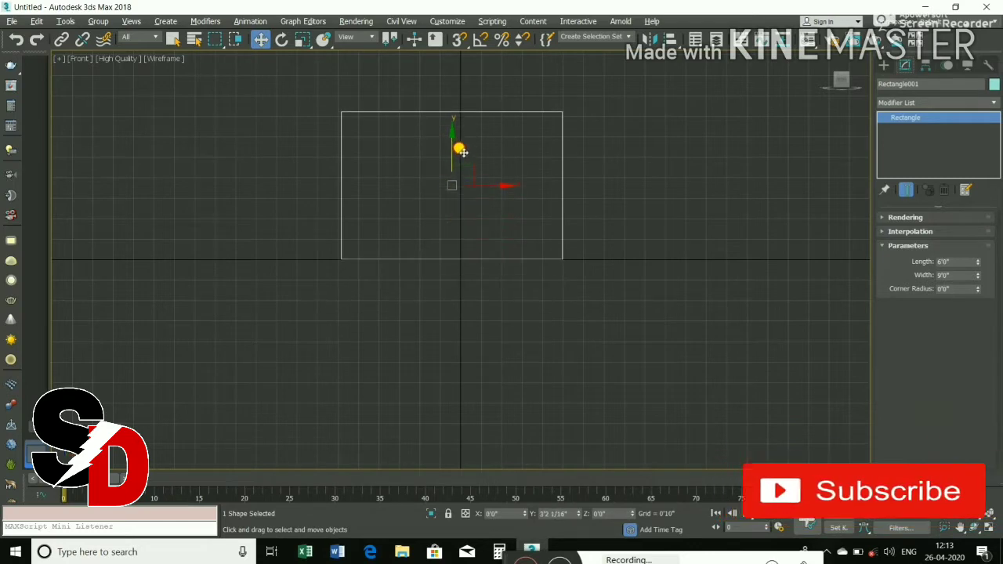
{"action": "left_click_drag", "start_coordinate": [494, 191], "coordinate": [500, 185]}
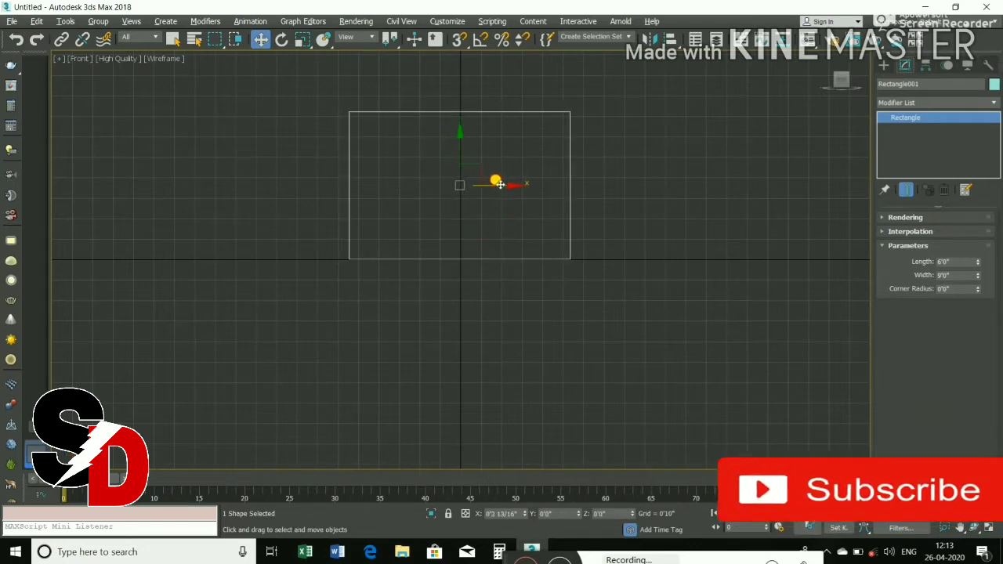
{"action": "left_click", "coordinate": [488, 225]}
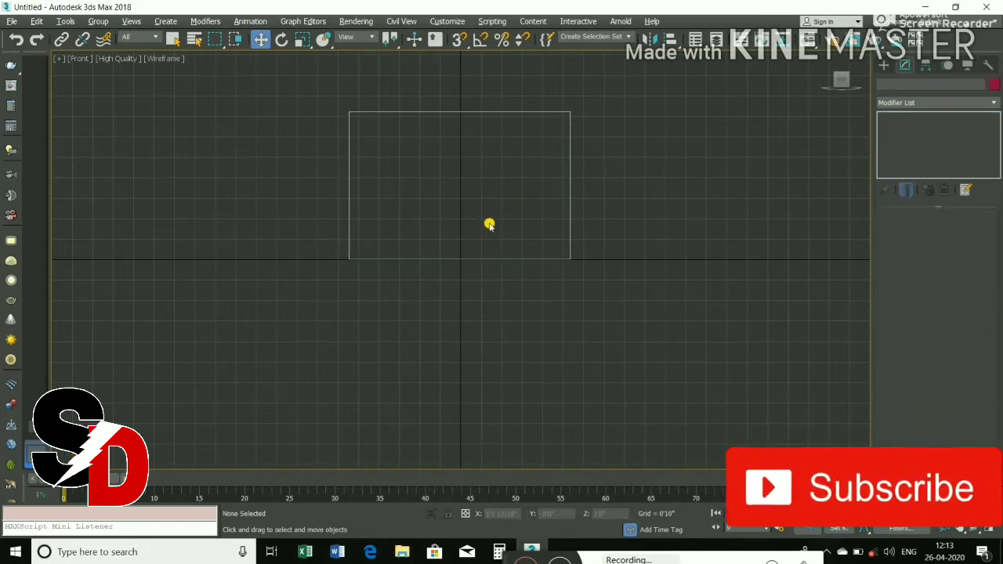
Step: Restore the four-viewport layout, activate the Top view, and enable 2.5D snapping
{"action": "key", "text": "alt+w"}
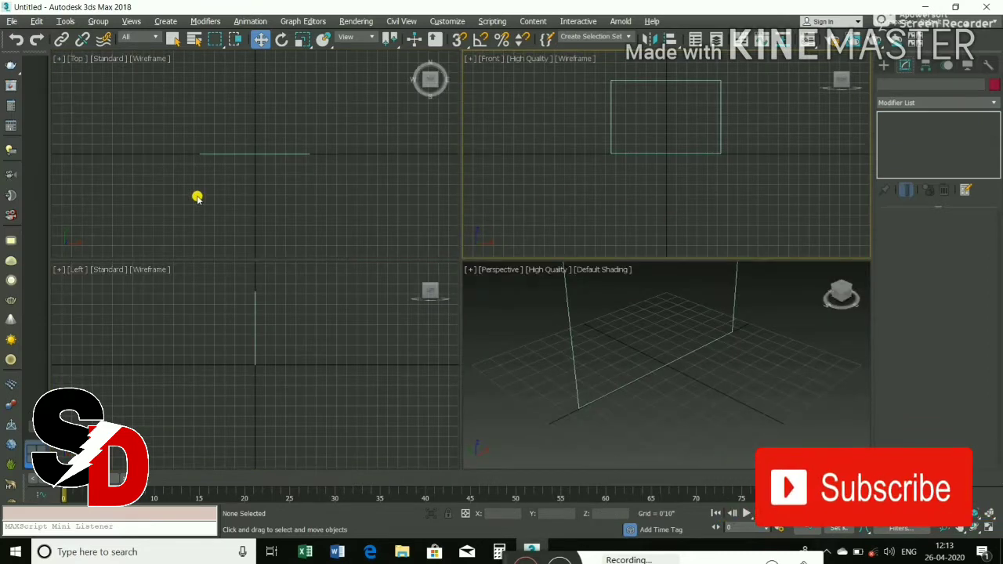
{"action": "left_click", "coordinate": [200, 196]}
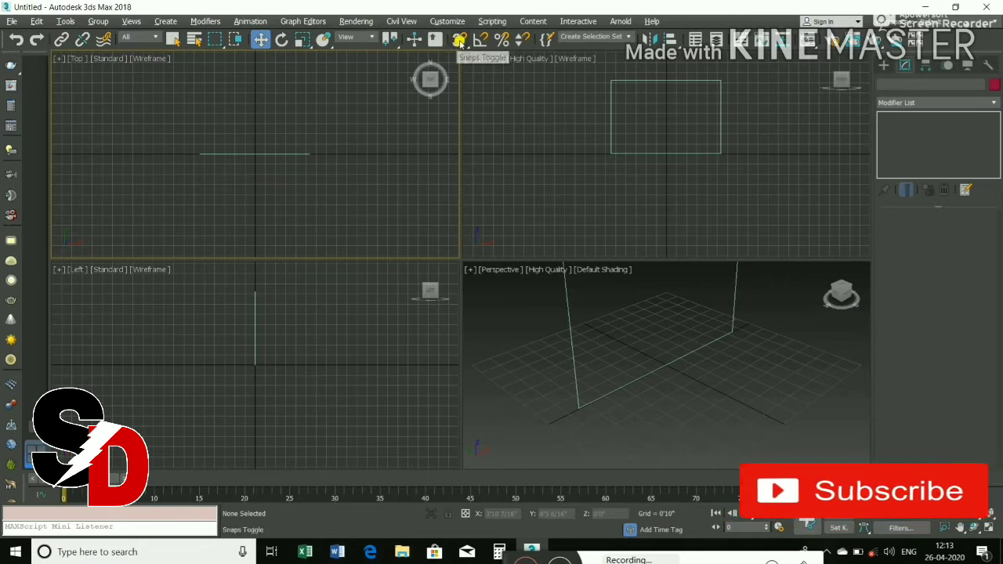
{"action": "mouse_move", "coordinate": [459, 39]}
{"action": "left_mouse_down"}
{"action": "mouse_move", "coordinate": [478, 59]}
{"action": "mouse_move", "coordinate": [460, 79]}
{"action": "left_mouse_up"}
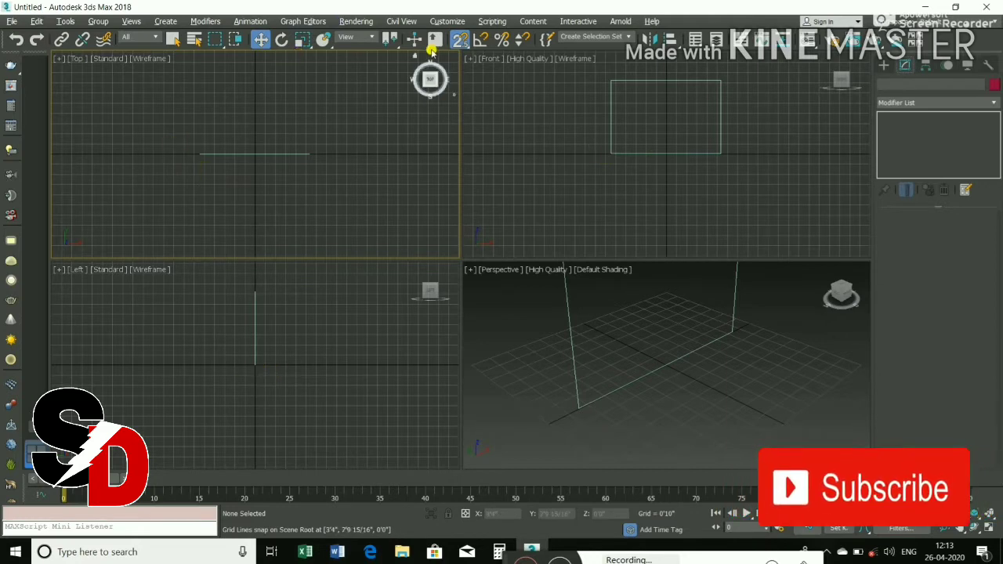
Step: Set Home Grid spacing to 0'1" in Grid and Snap Settings, keeping grid, endpoint and midpoint snaps
{"action": "right_click", "coordinate": [460, 39]}
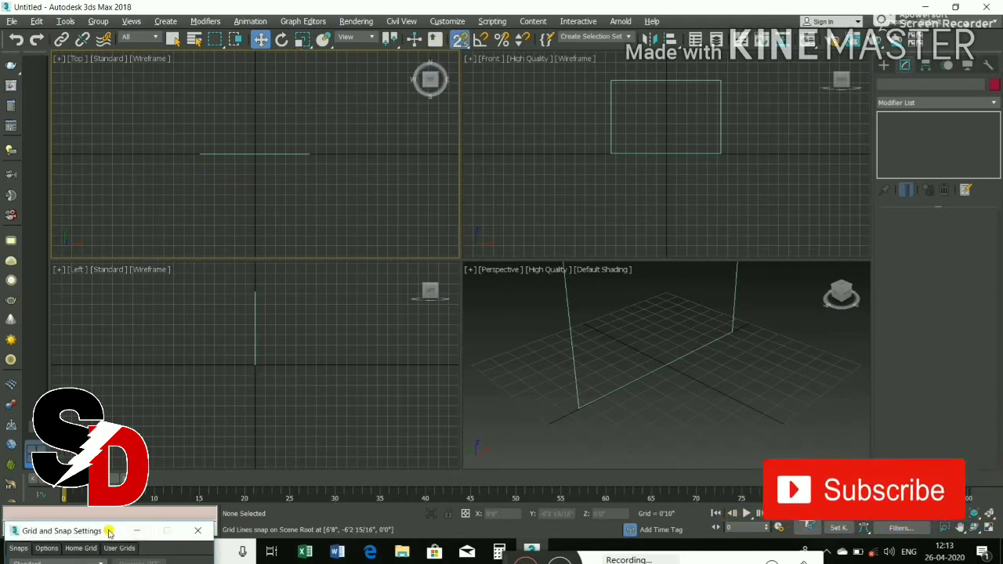
{"action": "left_click_drag", "start_coordinate": [110, 532], "coordinate": [423, 232]}
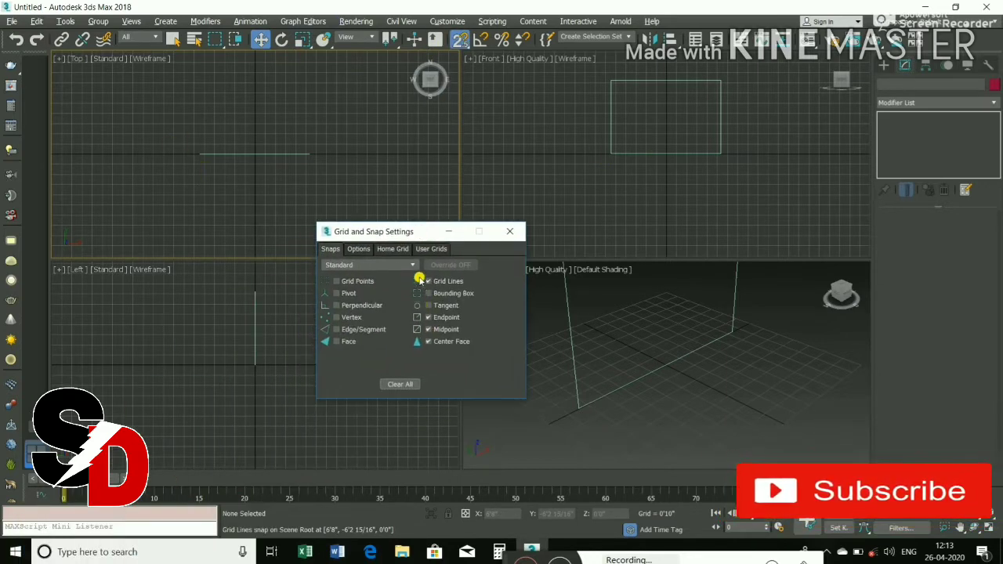
{"action": "left_click", "coordinate": [402, 248]}
{"action": "left_click_drag", "start_coordinate": [478, 271], "coordinate": [446, 270]}
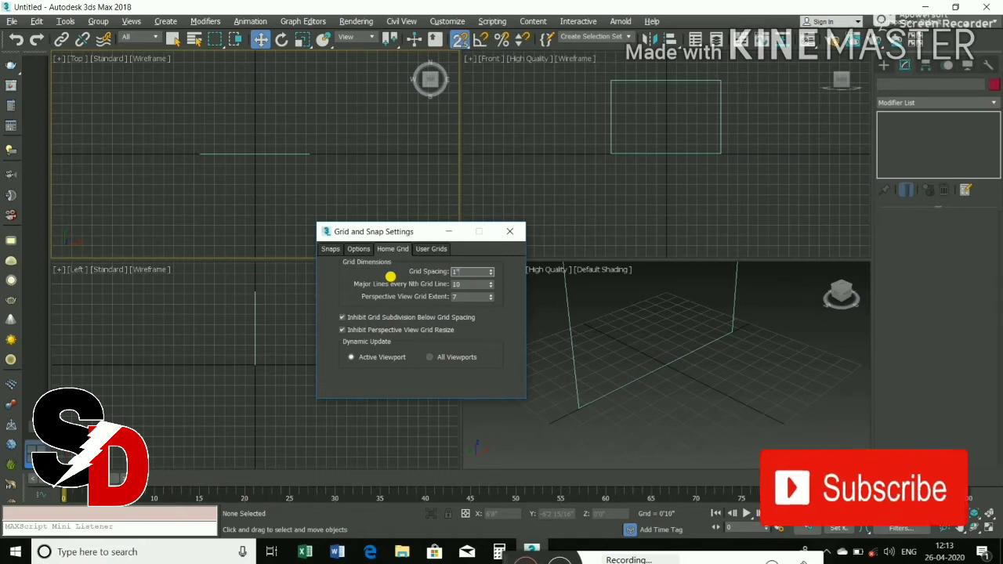
{"action": "key", "text": "Tab"}
{"action": "key", "text": "Tab"}
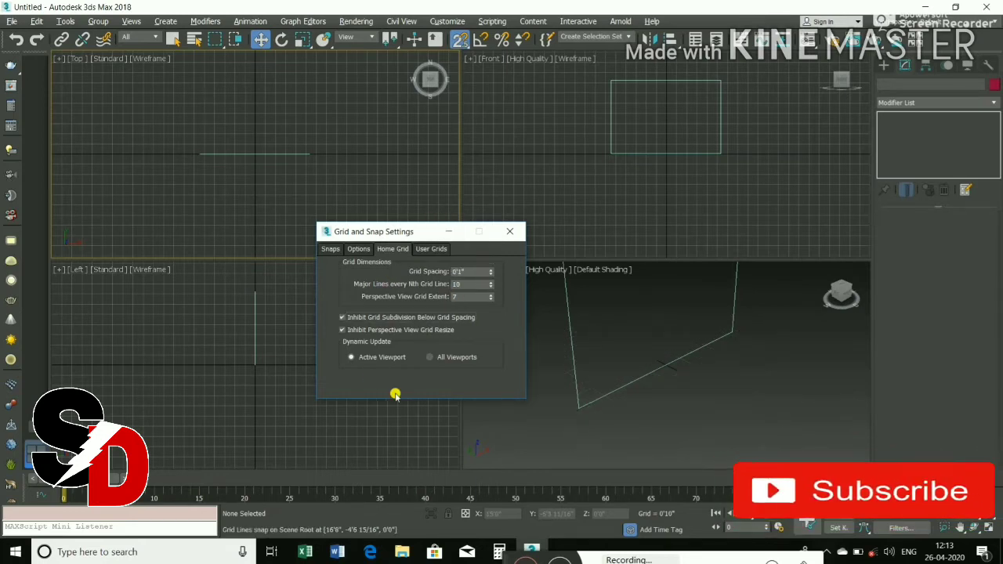
{"action": "left_click", "coordinate": [354, 249]}
{"action": "left_click", "coordinate": [329, 248]}
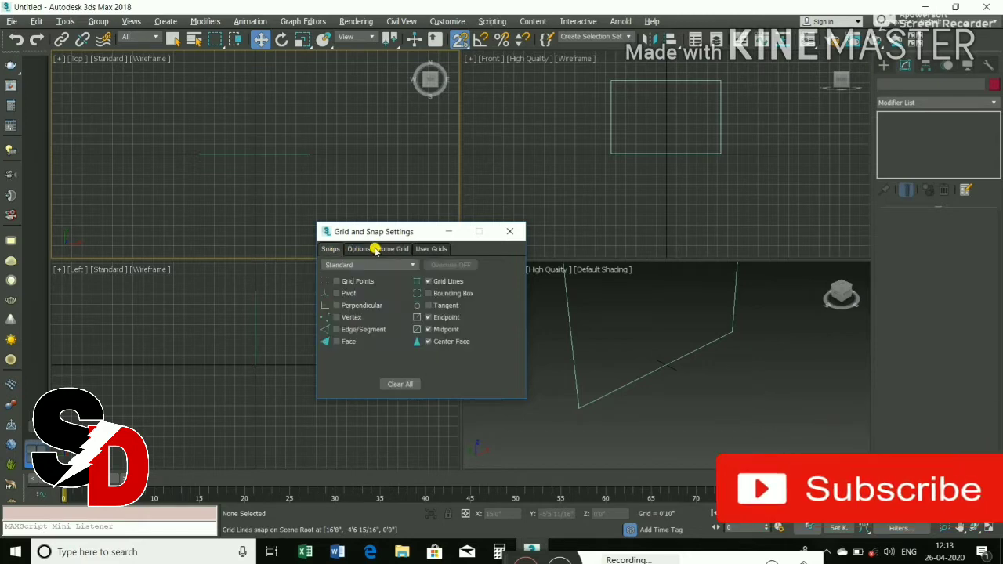
{"action": "left_click", "coordinate": [423, 250]}
{"action": "left_click", "coordinate": [451, 232]}
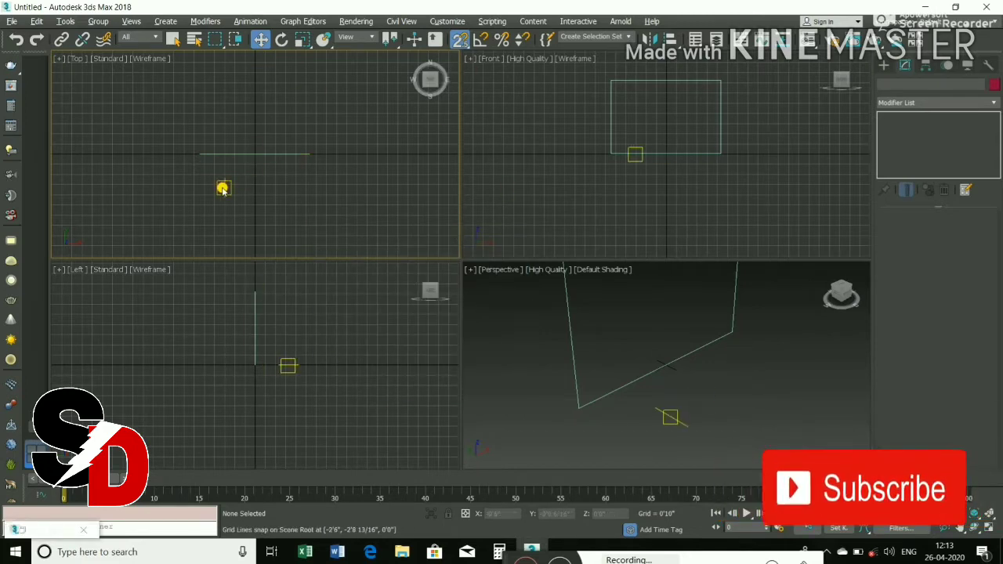
Step: Zoom and pan the Top view onto the rectangle's edge line and maximize it
{"action": "scroll", "coordinate": [223, 189], "scroll_direction": "up", "scroll_amount": 2}
{"action": "mouse_move", "coordinate": [204, 188]}
{"action": "middle_mouse_down"}
{"action": "mouse_move", "coordinate": [174, 175]}
{"action": "mouse_move", "coordinate": [211, 167]}
{"action": "mouse_move", "coordinate": [147, 189]}
{"action": "mouse_move", "coordinate": [366, 176]}
{"action": "middle_mouse_up"}
{"action": "scroll", "coordinate": [150, 189], "scroll_direction": "down", "scroll_amount": 5}
{"action": "key", "text": "alt+w"}
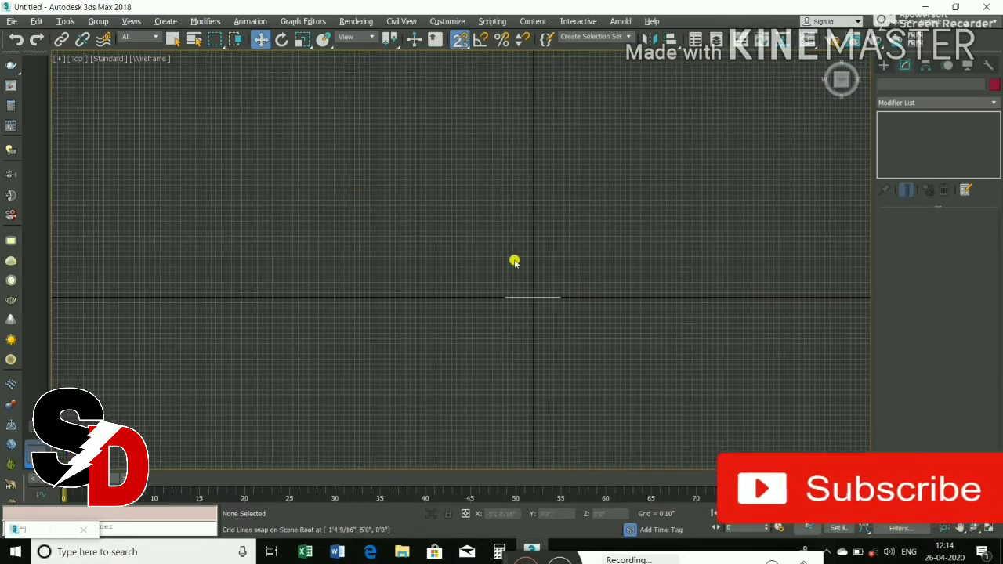
{"action": "scroll", "coordinate": [486, 319], "scroll_direction": "up", "scroll_amount": 4}
{"action": "scroll", "coordinate": [518, 279], "scroll_direction": "up", "scroll_amount": 2}
{"action": "scroll", "coordinate": [353, 306], "scroll_direction": "up", "scroll_amount": 3}
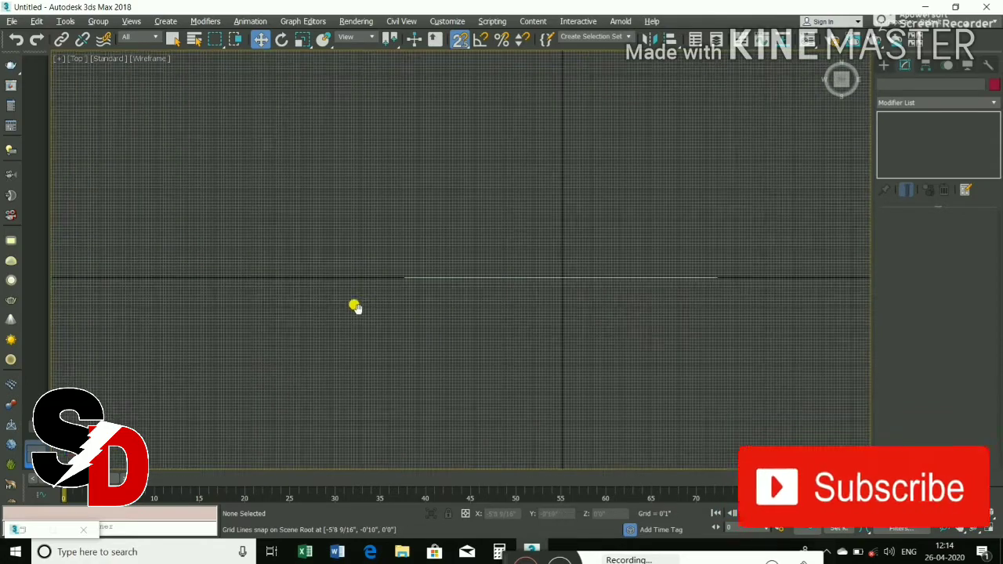
{"action": "scroll", "coordinate": [329, 314], "scroll_direction": "up", "scroll_amount": 3}
{"action": "scroll", "coordinate": [387, 228], "scroll_direction": "up", "scroll_amount": 2}
{"action": "scroll", "coordinate": [415, 250], "scroll_direction": "up", "scroll_amount": 2}
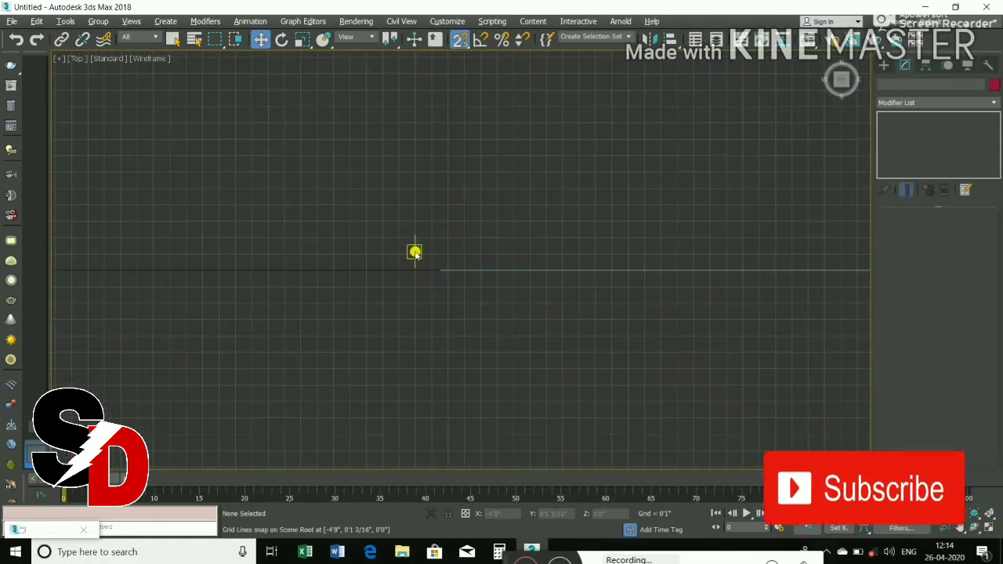
{"action": "scroll", "coordinate": [415, 251], "scroll_direction": "up", "scroll_amount": 1}
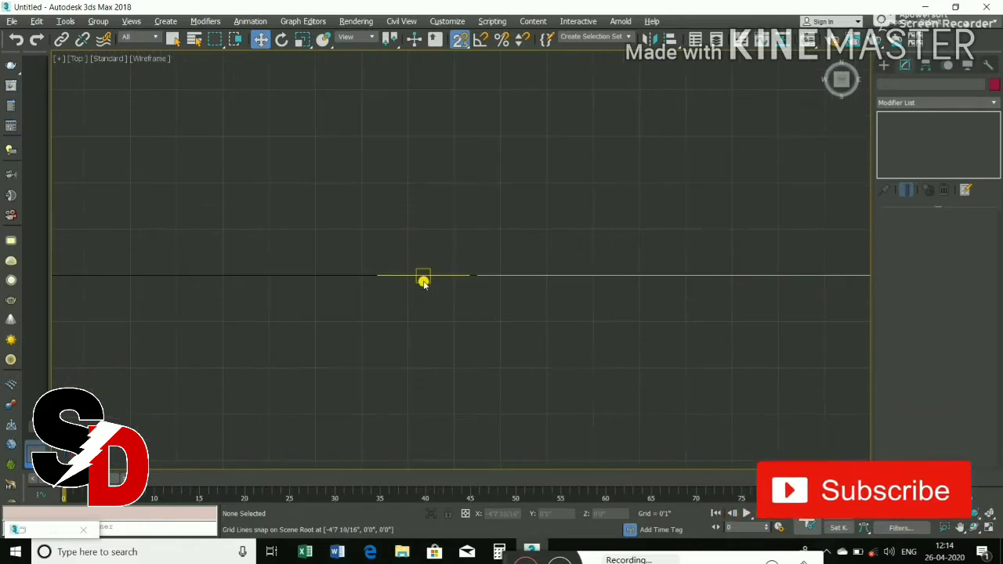
{"action": "scroll", "coordinate": [418, 296], "scroll_direction": "down", "scroll_amount": 2}
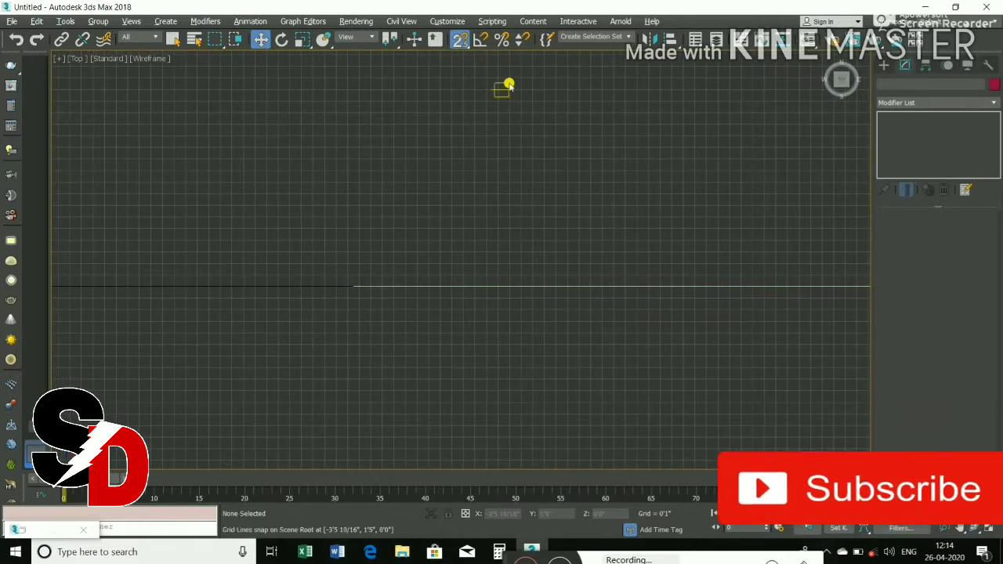
Step: Start a Line spline in the Top view and place the first four corners of the frame profile
{"action": "left_click", "coordinate": [884, 65]}
{"action": "left_click", "coordinate": [895, 83]}
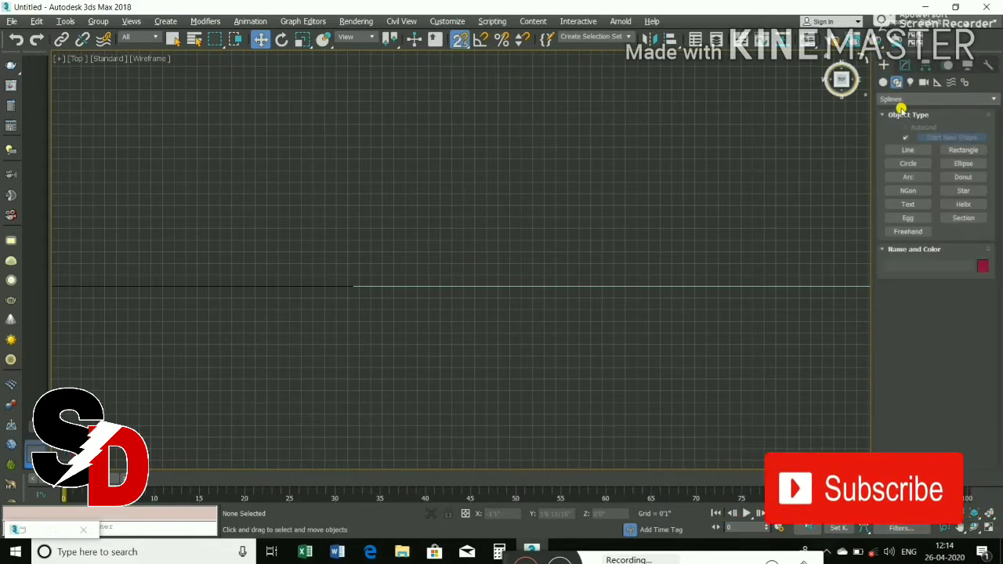
{"action": "left_click", "coordinate": [909, 150]}
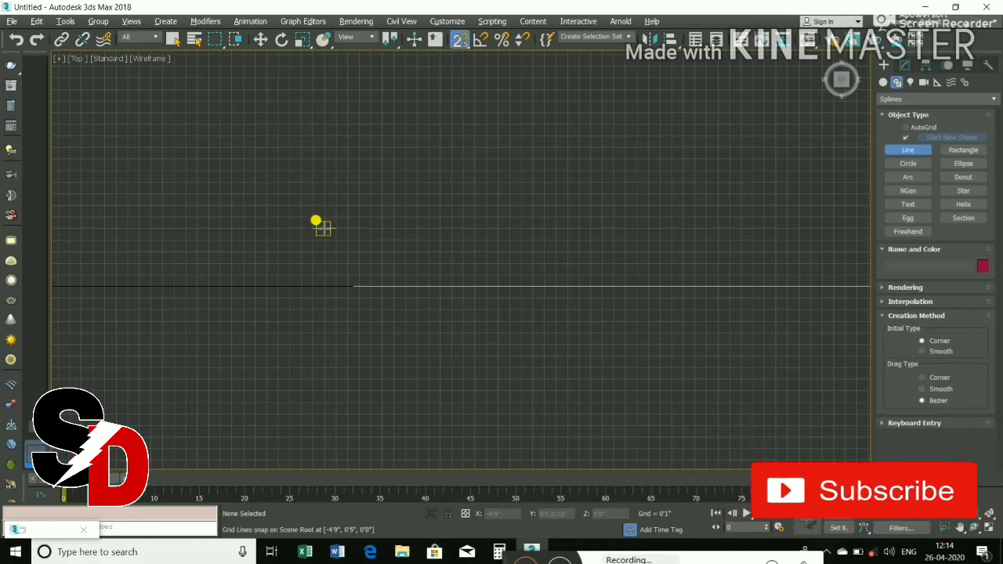
{"action": "left_click", "coordinate": [323, 228]}
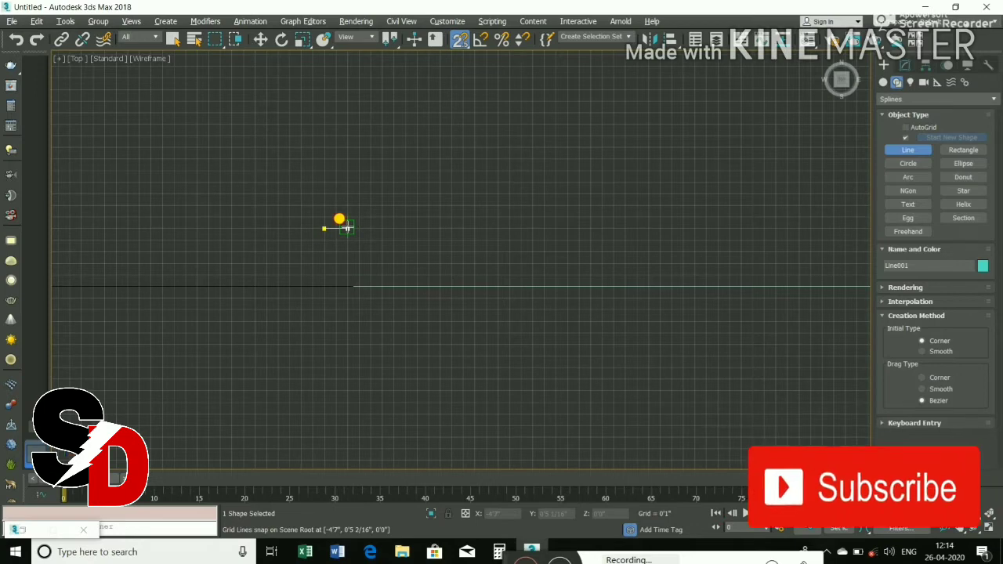
{"action": "left_click", "coordinate": [348, 228]}
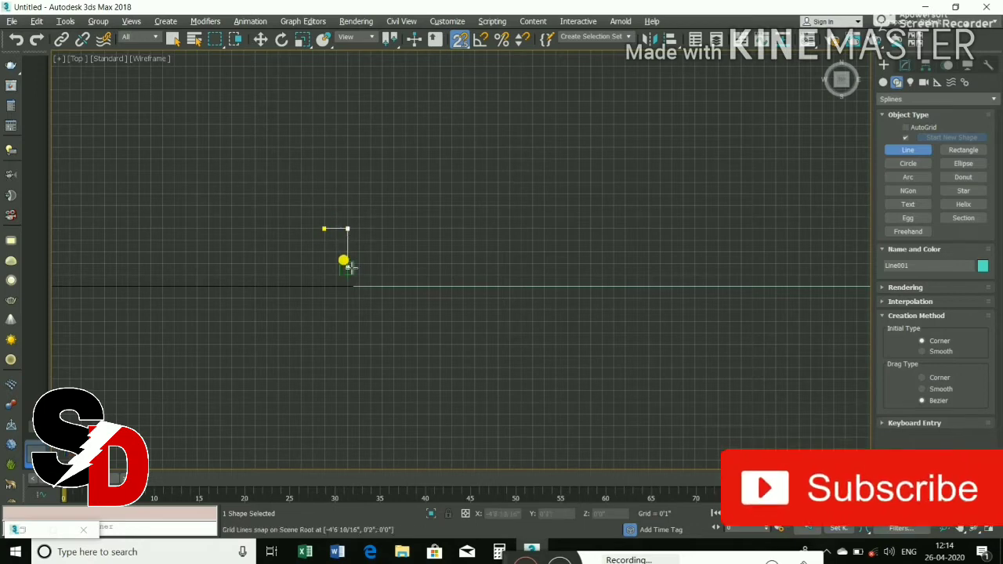
{"action": "left_click", "coordinate": [347, 343]}
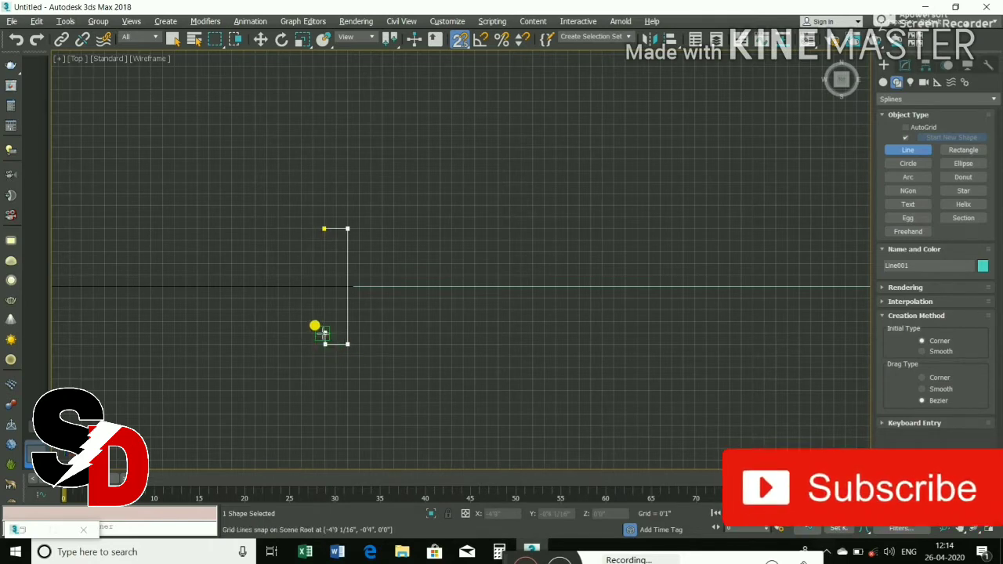
{"action": "left_click", "coordinate": [325, 343]}
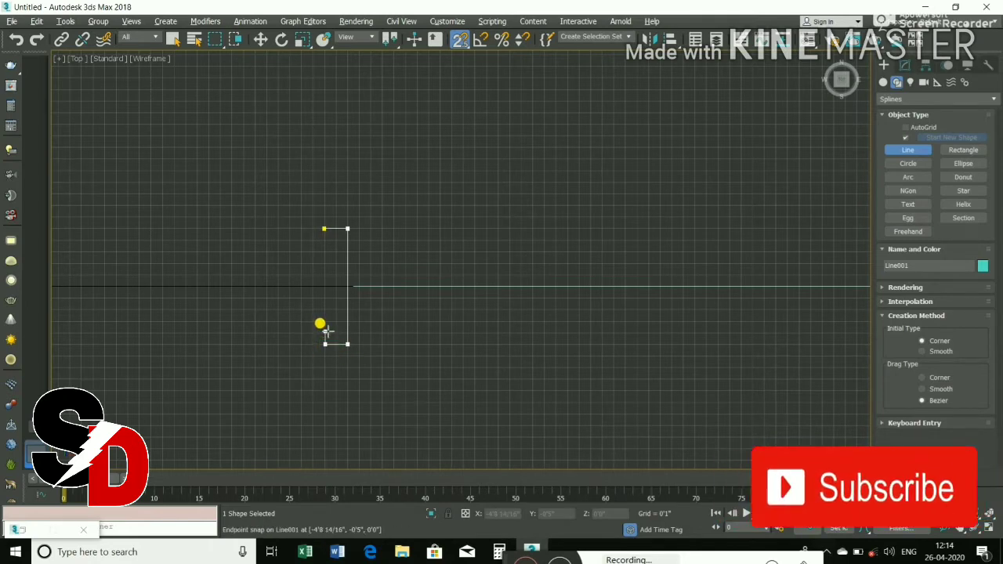
{"action": "scroll", "coordinate": [328, 331], "scroll_direction": "up", "scroll_amount": 2}
{"action": "scroll", "coordinate": [327, 331], "scroll_direction": "up", "scroll_amount": 2}
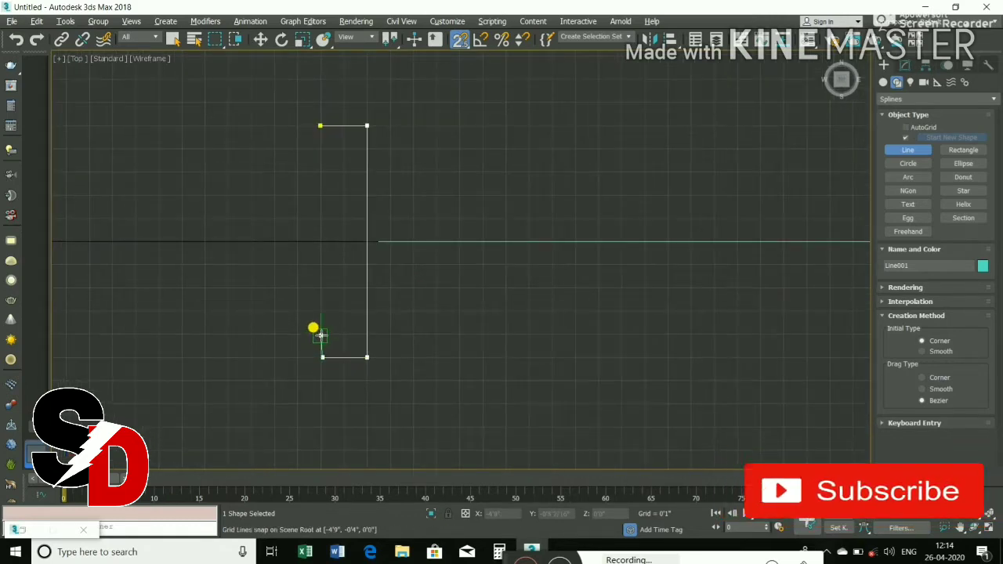
Step: Trace the three stepped notches up the left side and close the spline onto its start point
{"action": "left_click", "coordinate": [322, 334]}
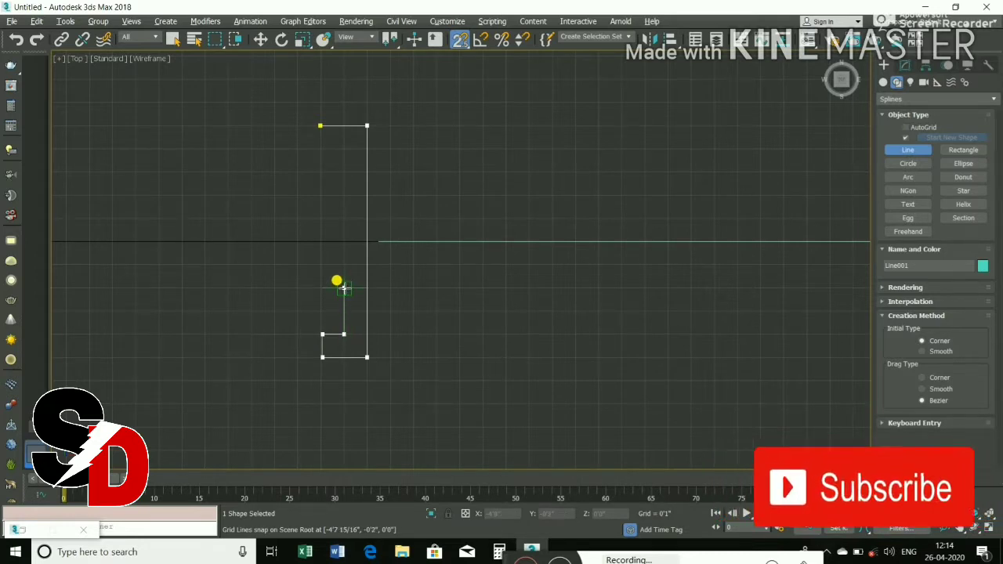
{"action": "left_click", "coordinate": [343, 288]}
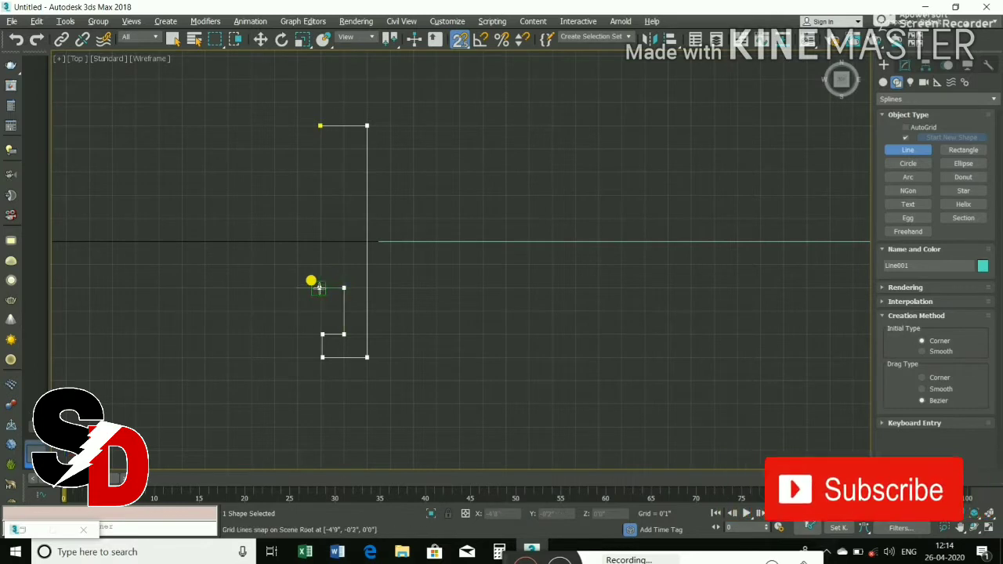
{"action": "left_click", "coordinate": [319, 287]}
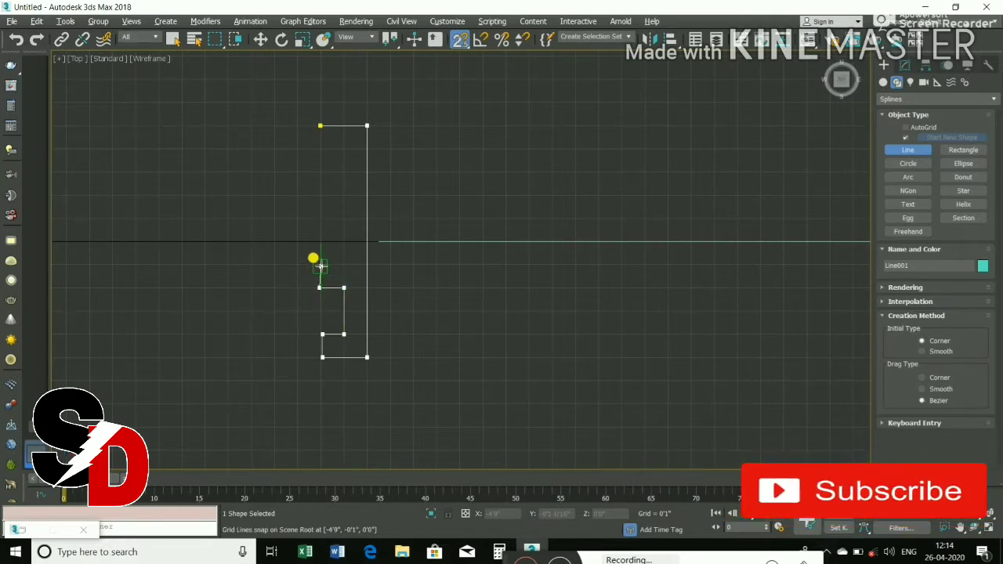
{"action": "left_click", "coordinate": [319, 265]}
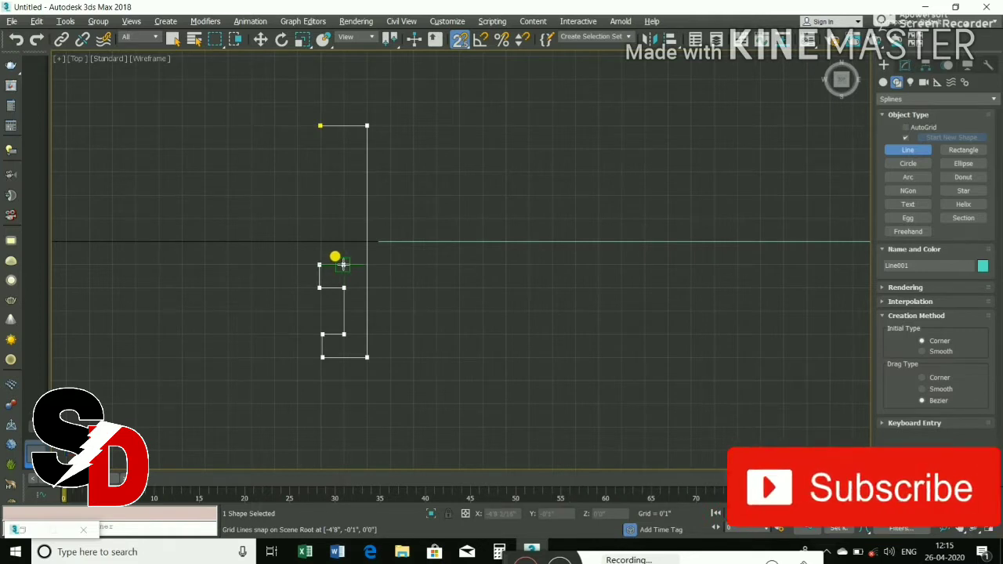
{"action": "left_click", "coordinate": [343, 265]}
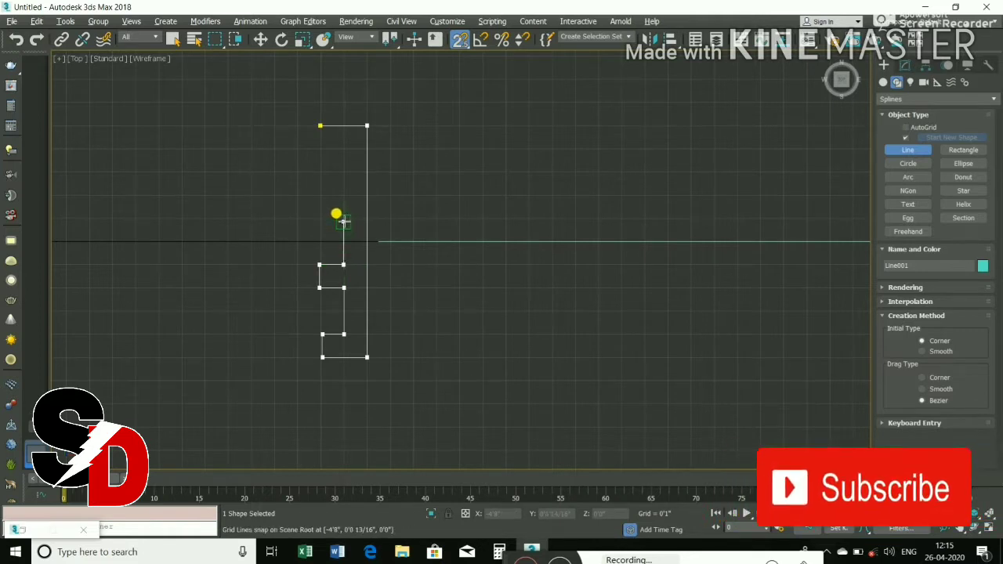
{"action": "left_click", "coordinate": [319, 218]}
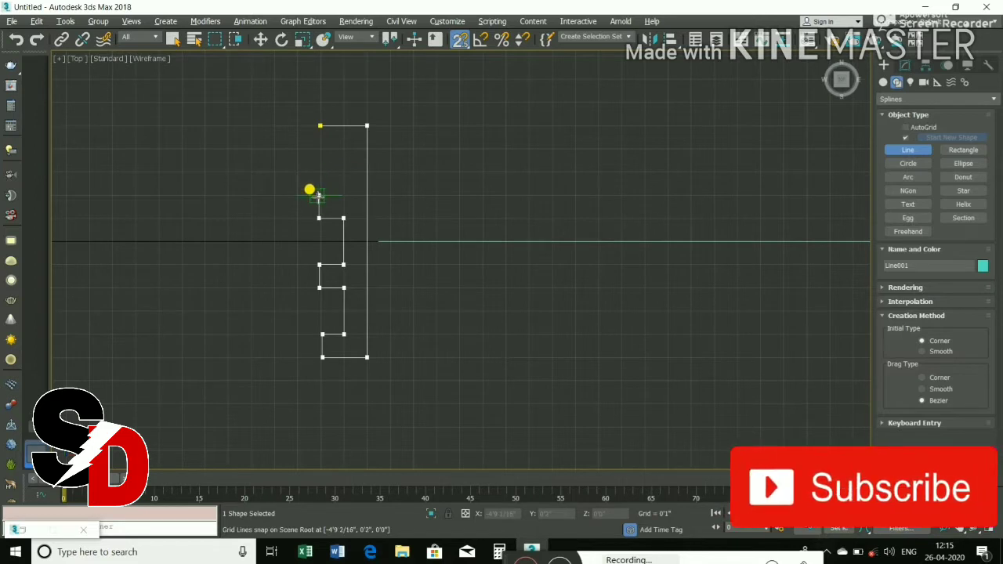
{"action": "left_click", "coordinate": [319, 193]}
{"action": "left_click", "coordinate": [343, 195]}
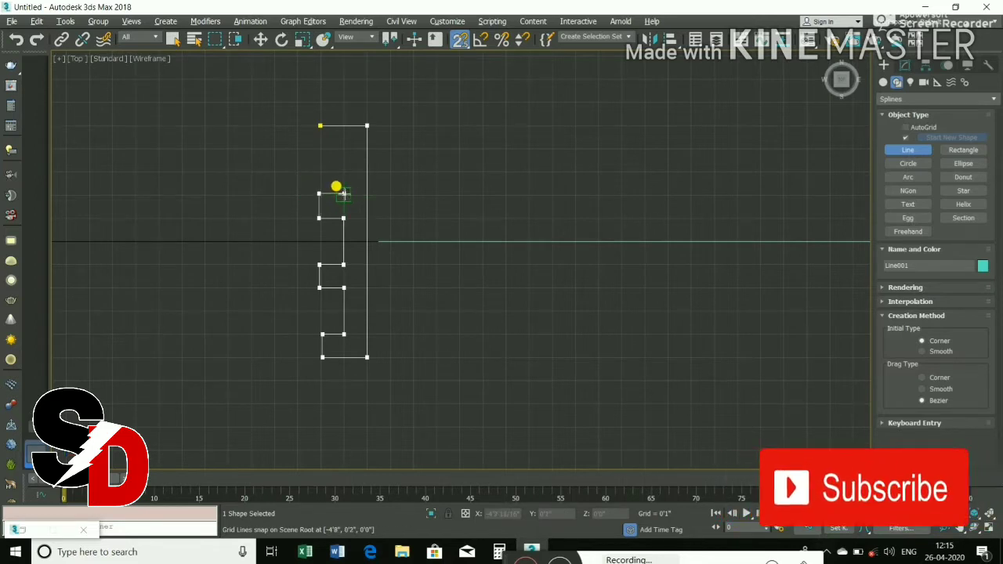
{"action": "left_click", "coordinate": [343, 150]}
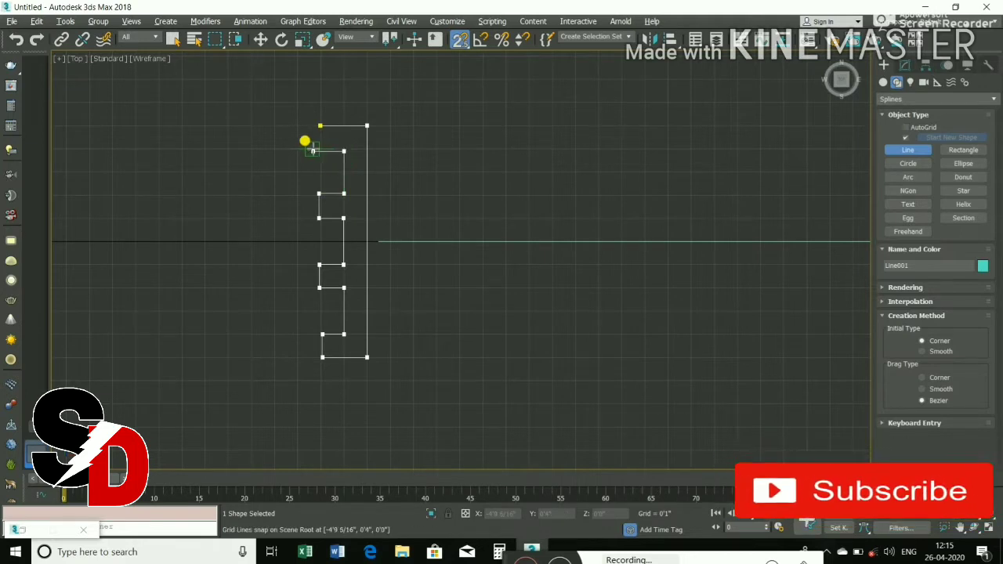
{"action": "left_click", "coordinate": [319, 150]}
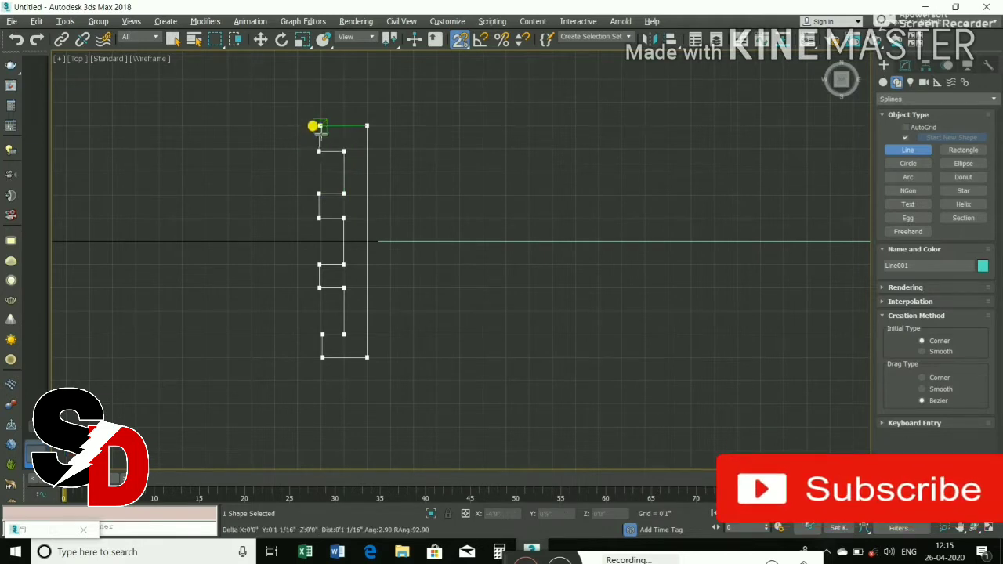
{"action": "left_click", "coordinate": [320, 126]}
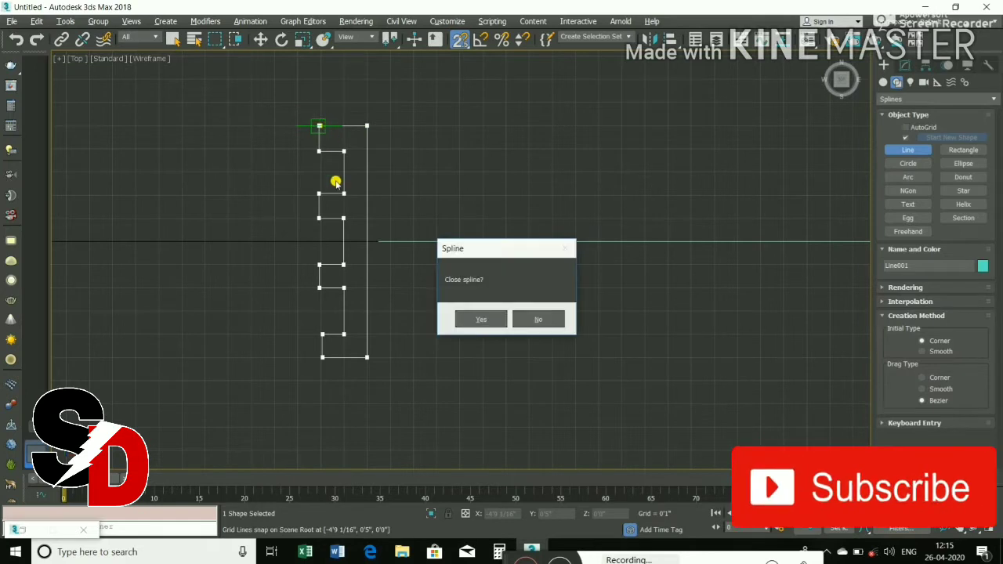
{"action": "left_click", "coordinate": [479, 316]}
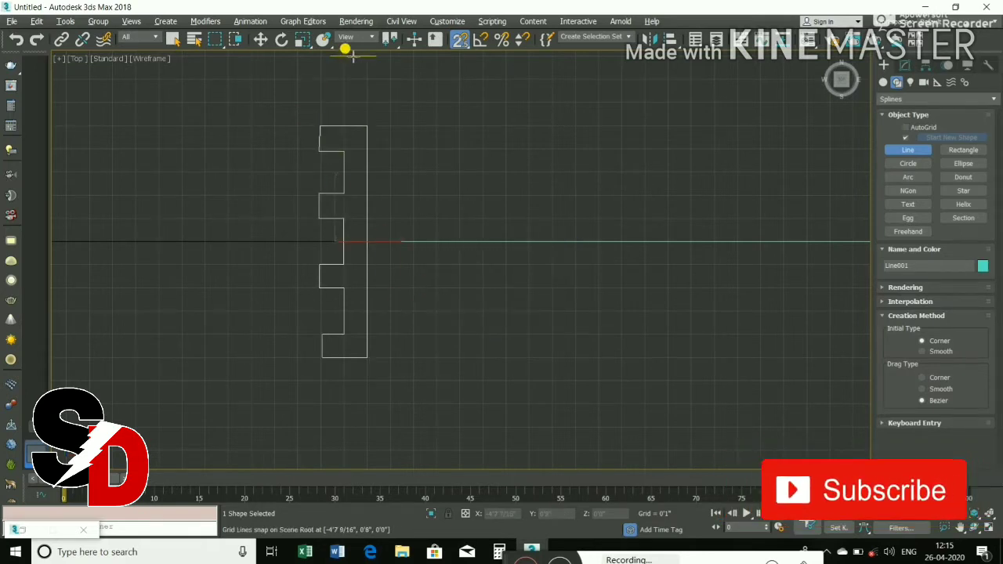
Step: Switch to Select and Move and maximize an orbited Perspective view
{"action": "scroll", "coordinate": [345, 249], "scroll_direction": "down", "scroll_amount": 5}
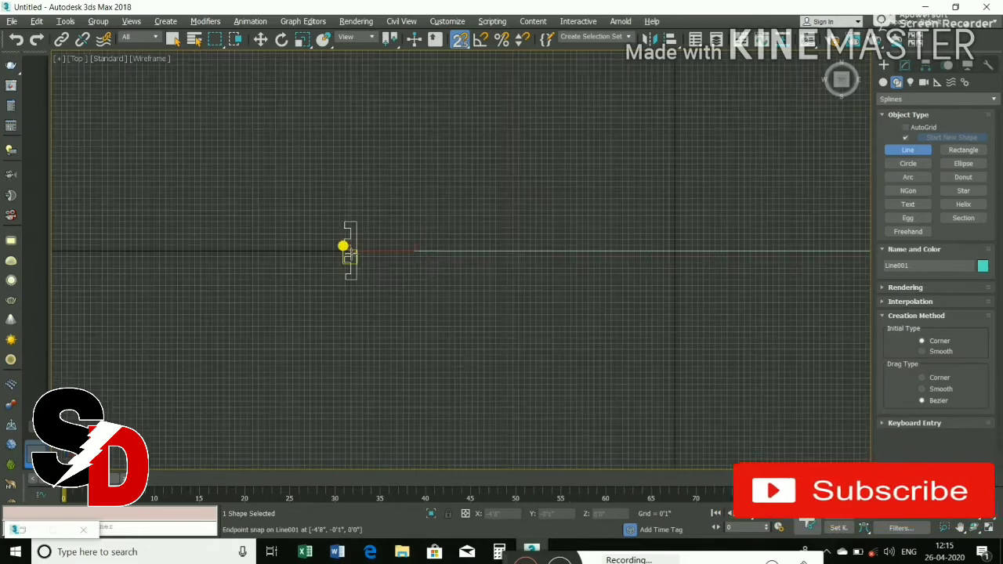
{"action": "scroll", "coordinate": [343, 247], "scroll_direction": "down", "scroll_amount": 3}
{"action": "middle_click_drag", "start_coordinate": [376, 285], "coordinate": [306, 309]}
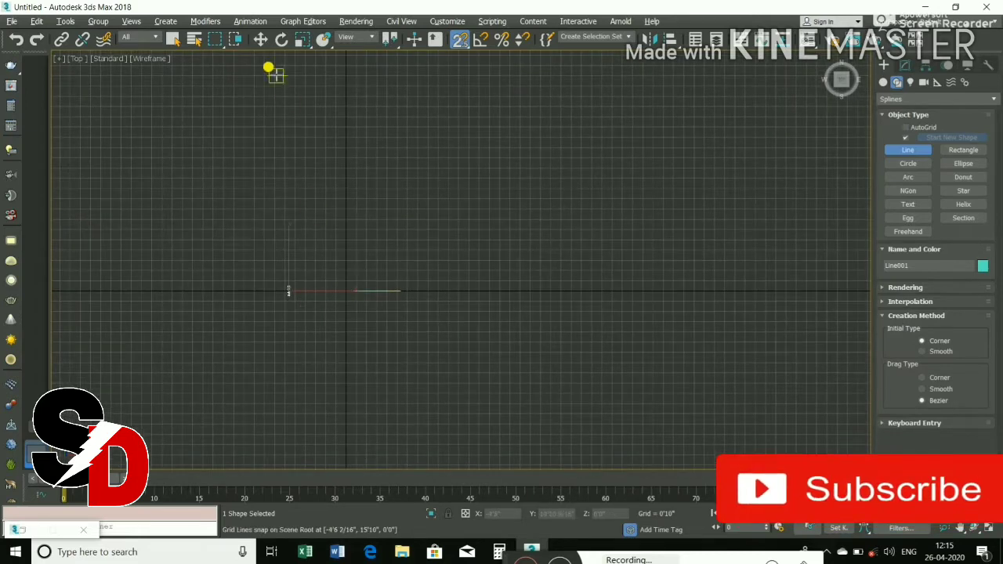
{"action": "left_click", "coordinate": [260, 39]}
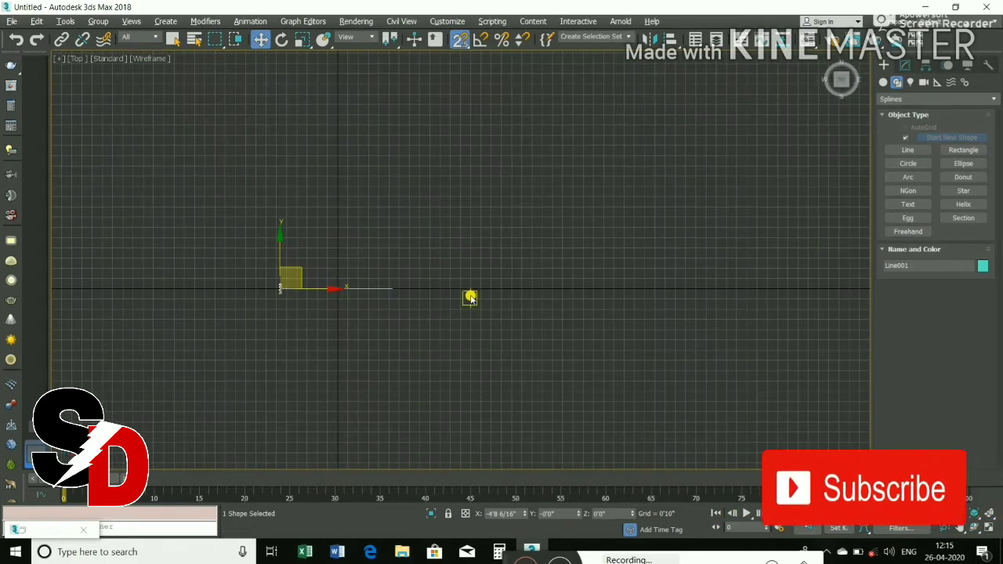
{"action": "key", "text": "alt+w"}
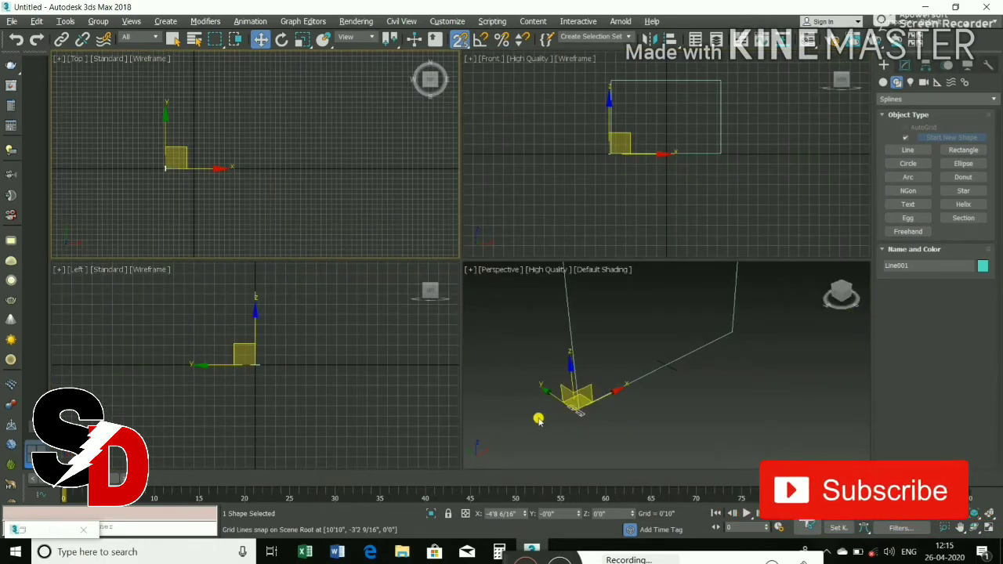
{"action": "left_click", "coordinate": [538, 420]}
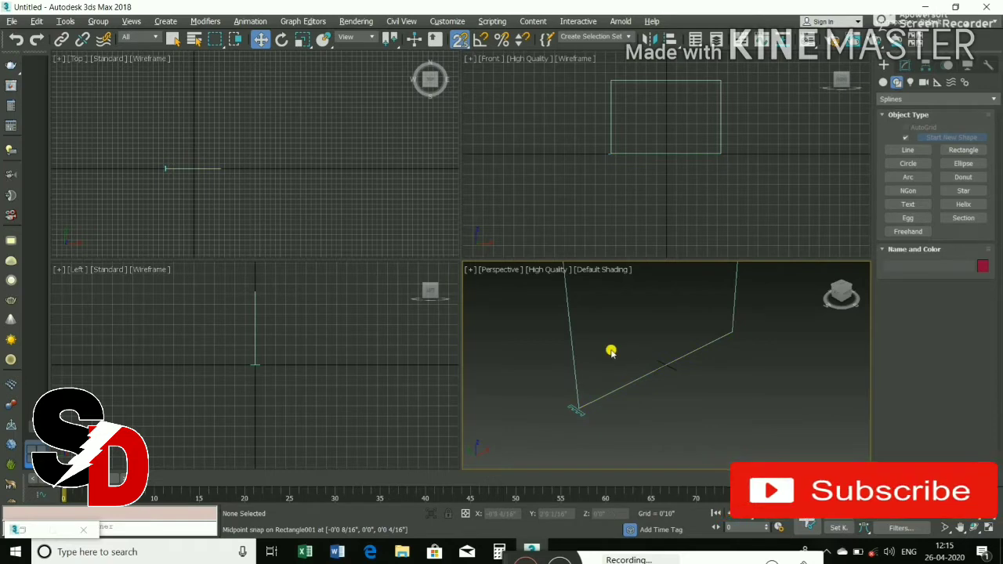
{"action": "middle_click_drag", "start_coordinate": [611, 350], "coordinate": [611, 364], "text": "alt"}
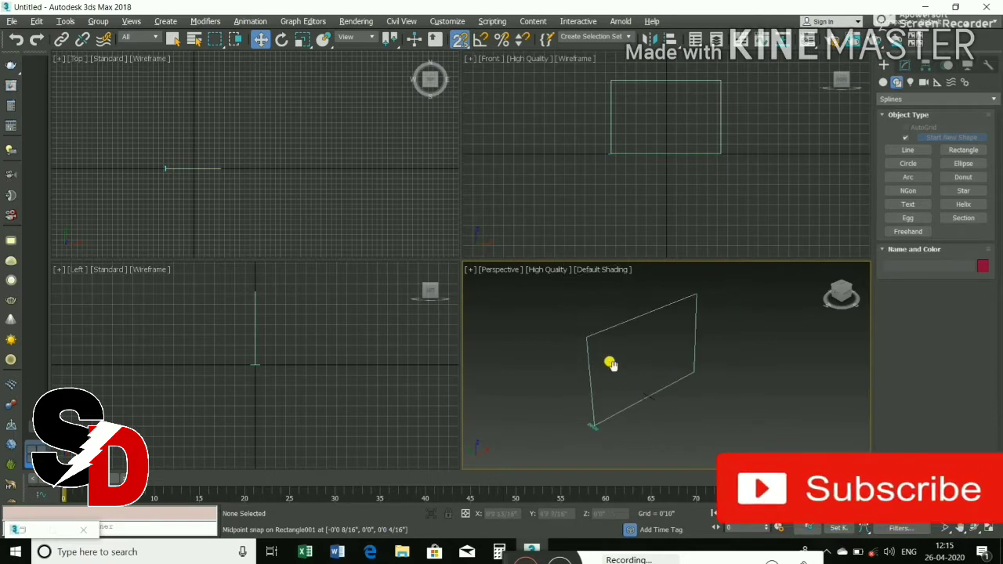
{"action": "key", "text": "alt+w"}
Step: Select Rectangle001 and show its 6'0" by 9'0" parameters in the Modify panel
{"action": "scroll", "coordinate": [365, 280], "scroll_direction": "up", "scroll_amount": 5}
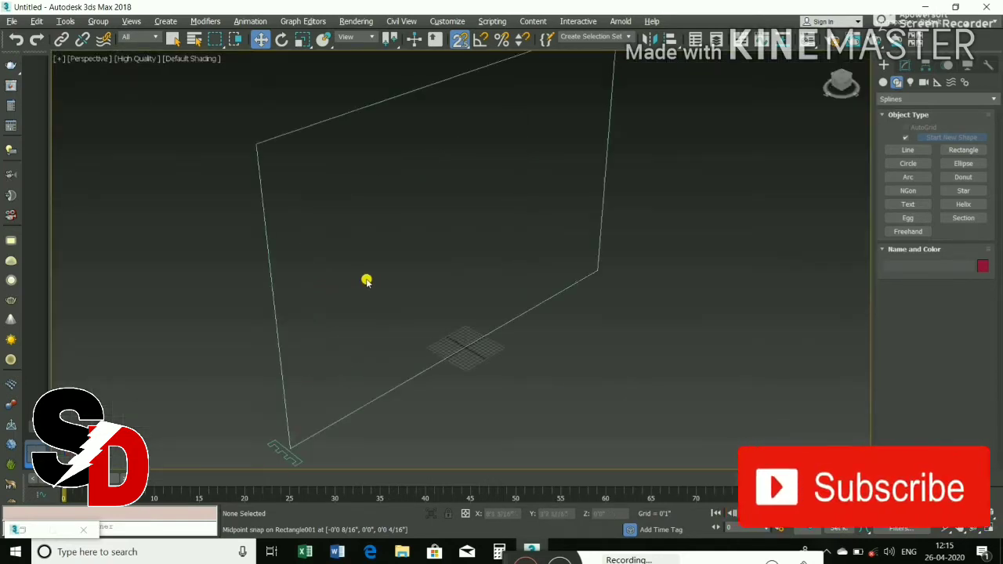
{"action": "middle_click_drag", "start_coordinate": [365, 280], "coordinate": [421, 257]}
{"action": "scroll", "coordinate": [420, 333], "scroll_direction": "down", "scroll_amount": 5}
{"action": "left_click", "coordinate": [428, 327]}
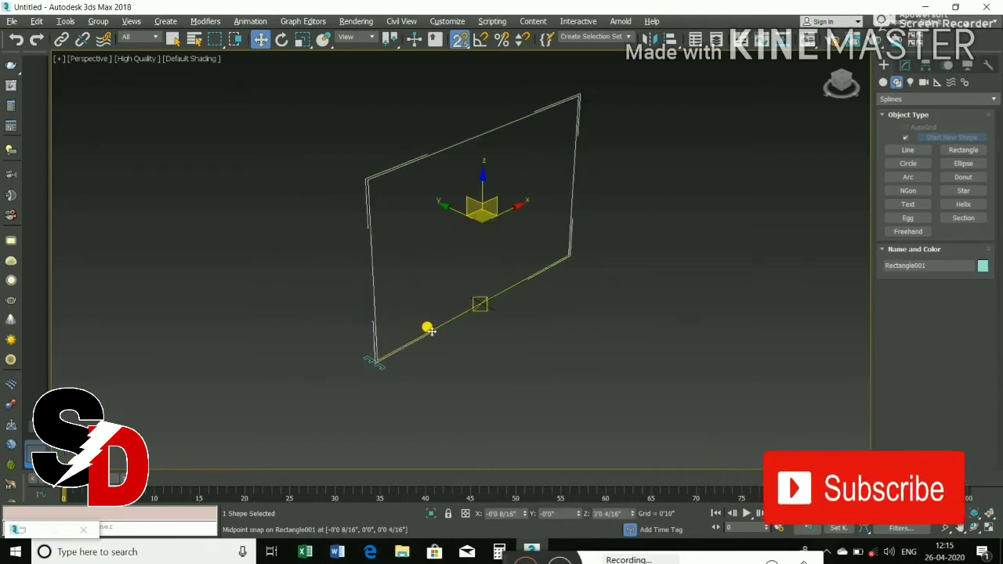
{"action": "left_click", "coordinate": [906, 67]}
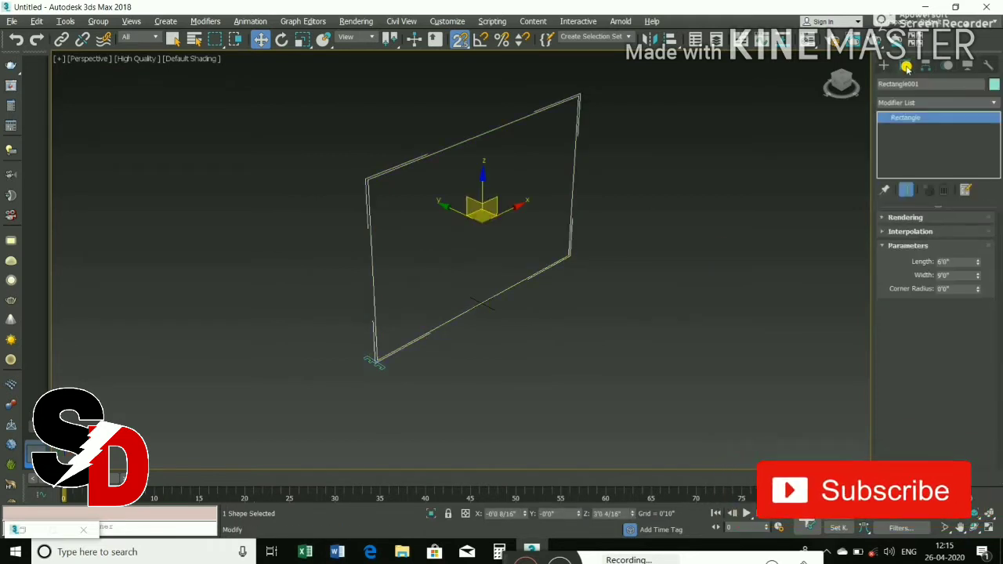
Step: Apply a Bevel Profile modifier to Rectangle001 and switch it to Classic mode
{"action": "left_click", "coordinate": [960, 102]}
{"action": "scroll", "coordinate": [940, 427], "scroll_direction": "down", "scroll_amount": 3}
{"action": "scroll", "coordinate": [924, 437], "scroll_direction": "down", "scroll_amount": 1}
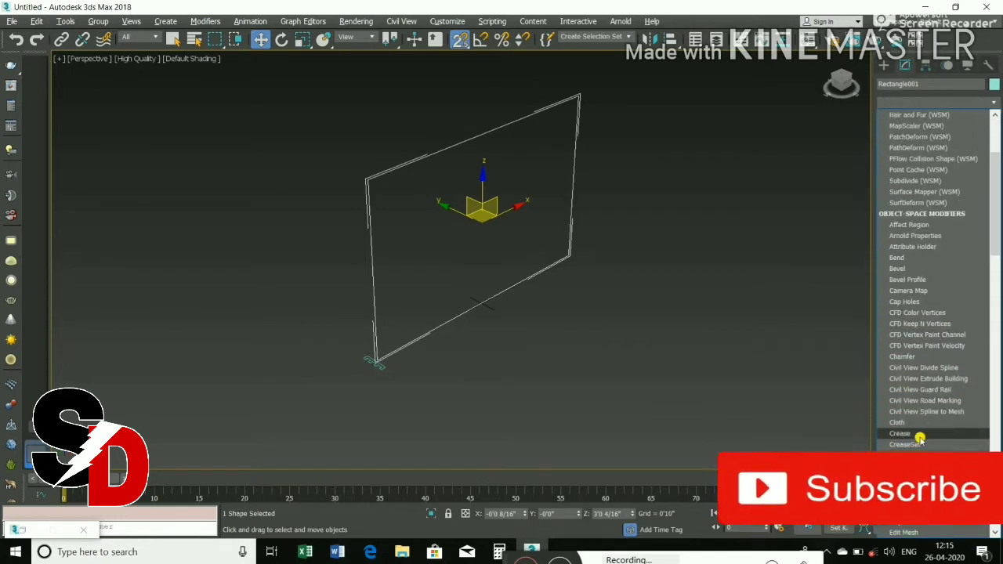
{"action": "scroll", "coordinate": [920, 439], "scroll_direction": "down", "scroll_amount": 1}
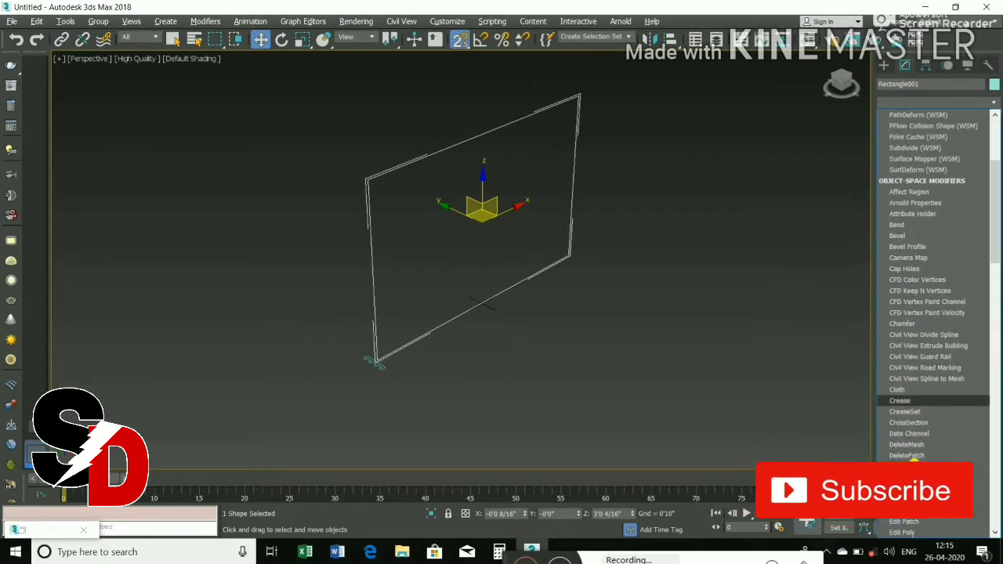
{"action": "left_click", "coordinate": [463, 44]}
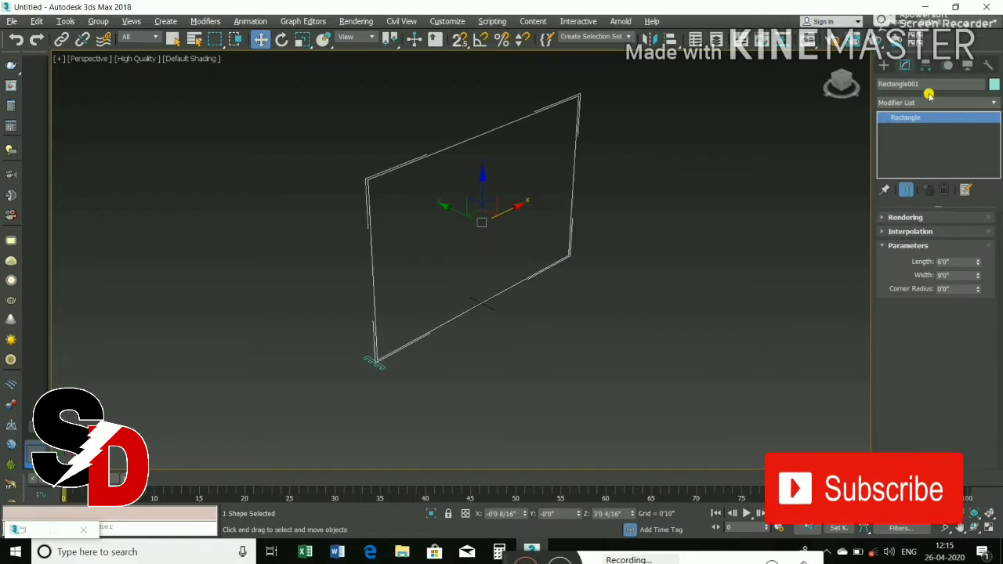
{"action": "left_click", "coordinate": [953, 101]}
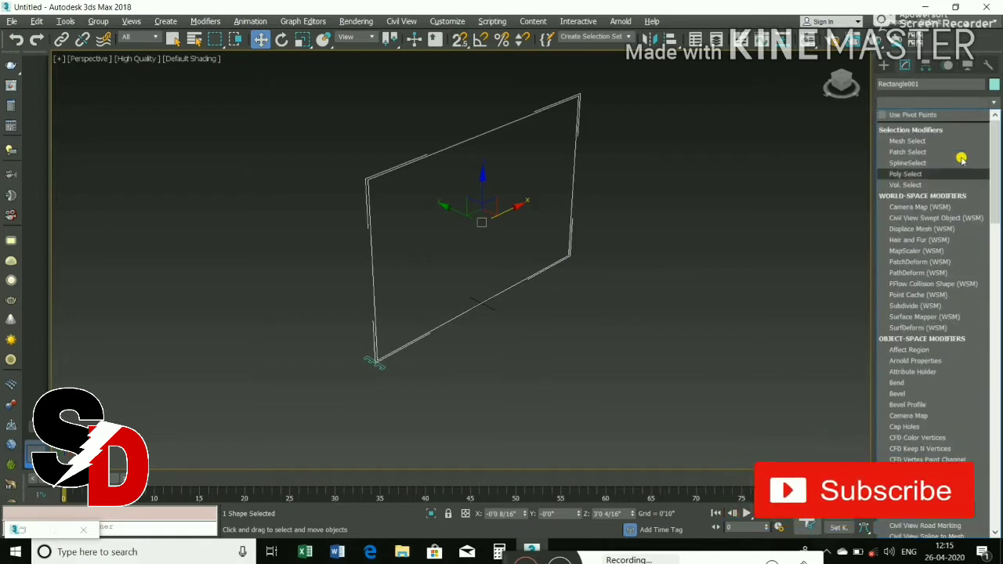
{"action": "left_click", "coordinate": [647, 268]}
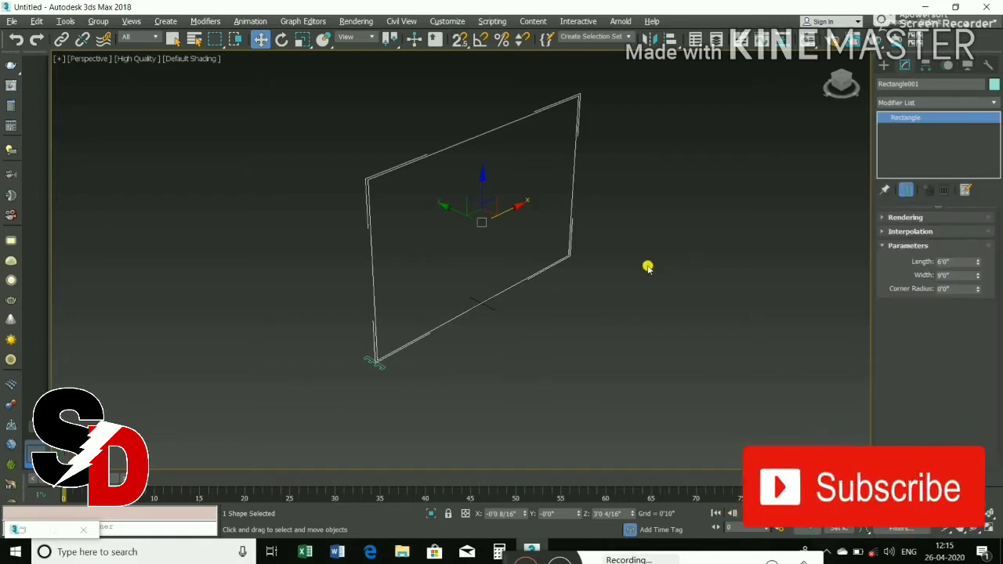
{"action": "left_click", "coordinate": [551, 181]}
{"action": "left_click", "coordinate": [530, 285]}
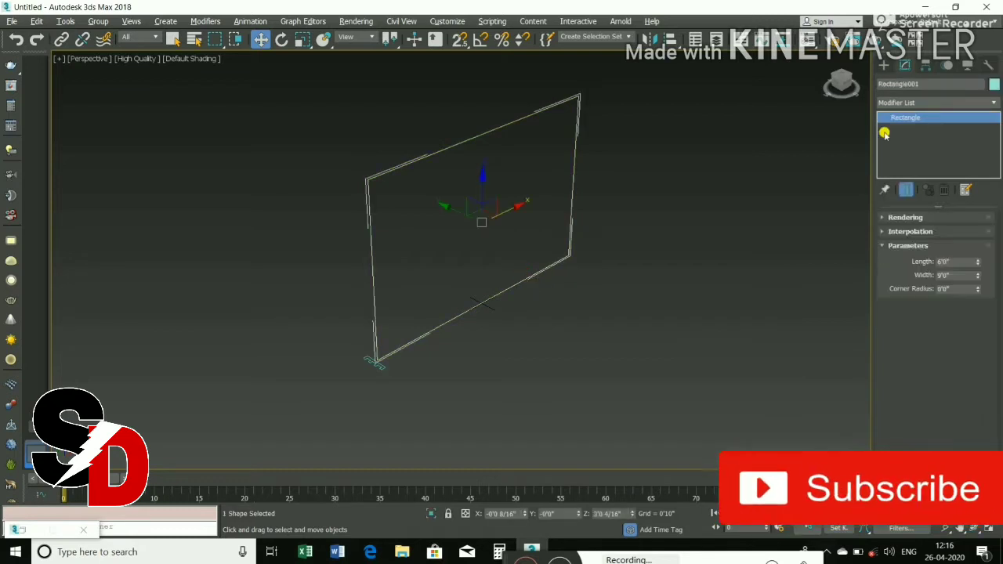
{"action": "left_click", "coordinate": [898, 103]}
{"action": "scroll", "coordinate": [917, 352], "scroll_direction": "down", "scroll_amount": 2}
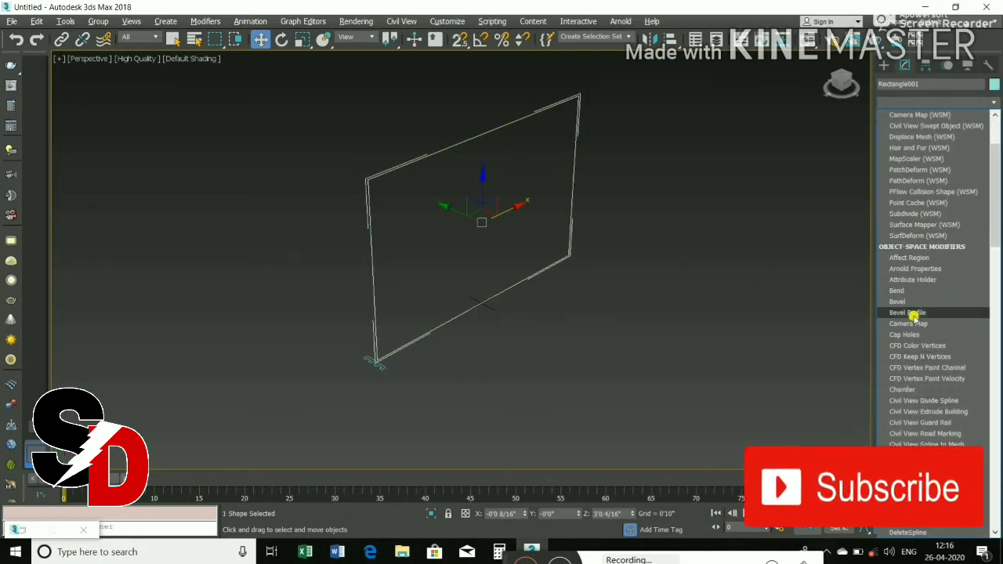
{"action": "left_click", "coordinate": [913, 316]}
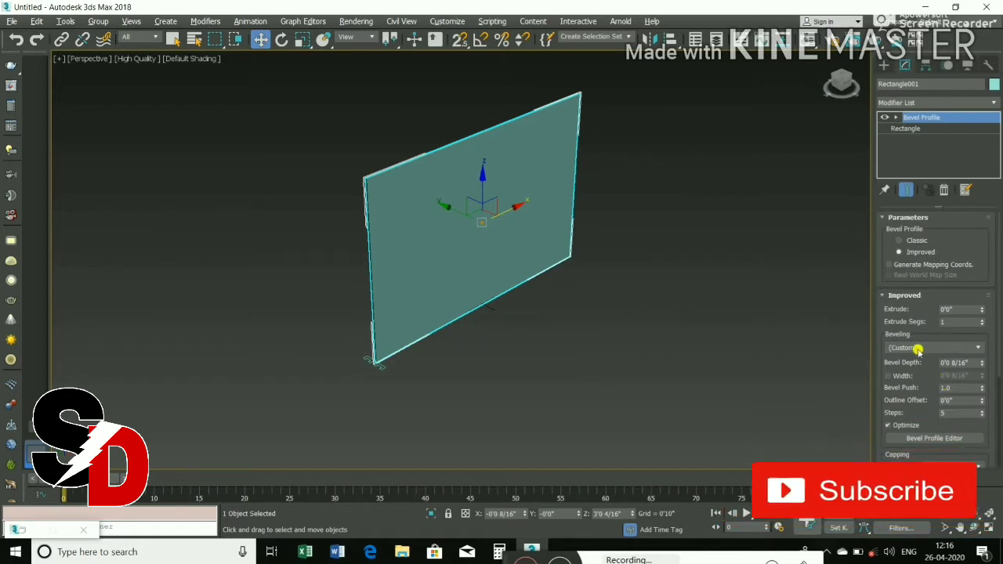
{"action": "left_click", "coordinate": [909, 242]}
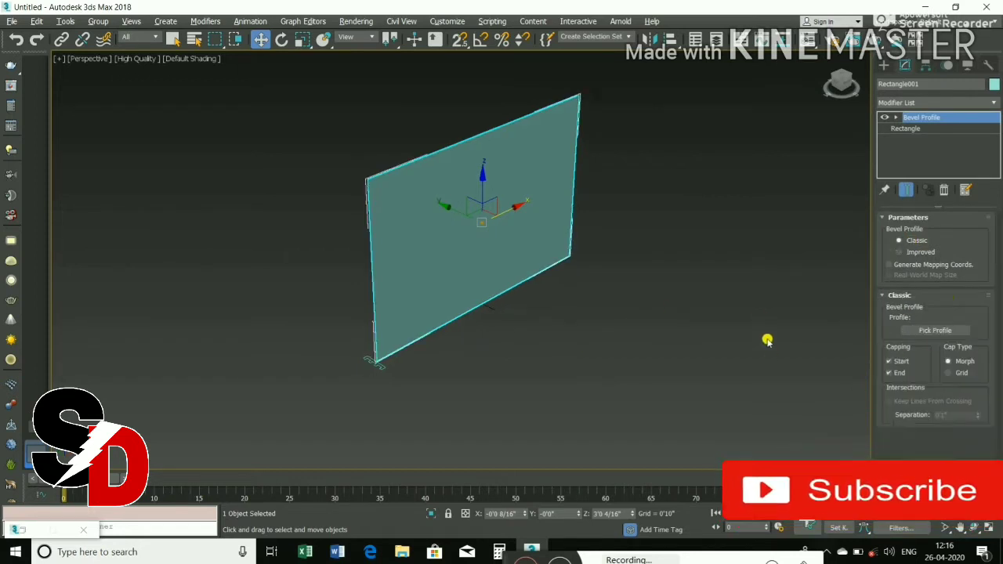
Step: Pick Line001 as the bevel profile, turning the rectangle into a notched frame
{"action": "left_click", "coordinate": [934, 330]}
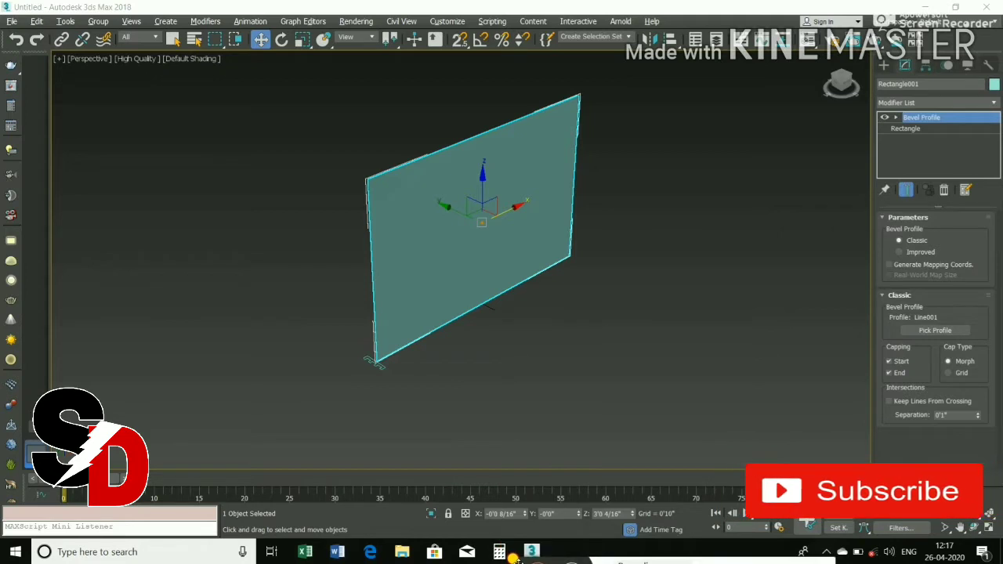
{"action": "left_click", "coordinate": [925, 332]}
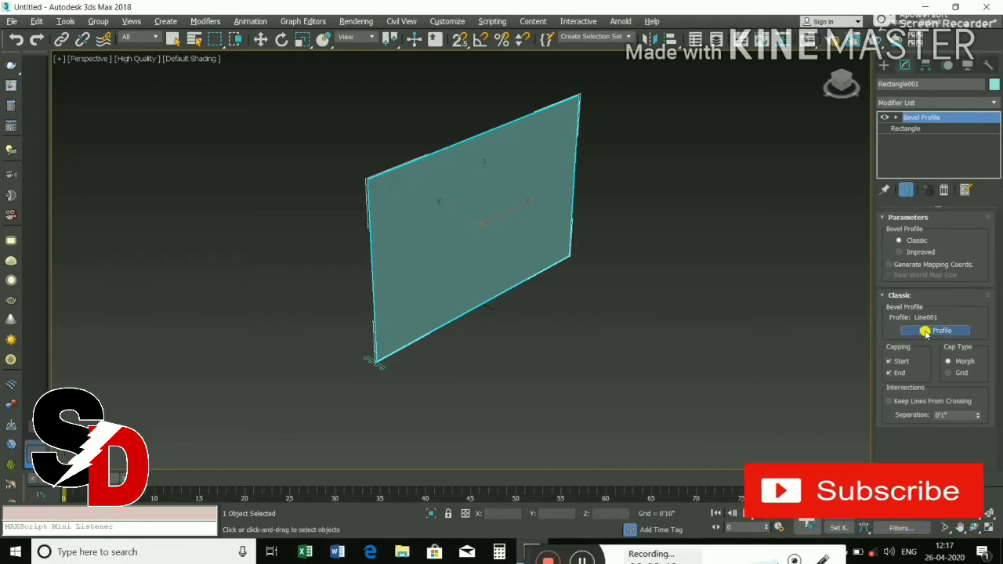
{"action": "left_click", "coordinate": [377, 362]}
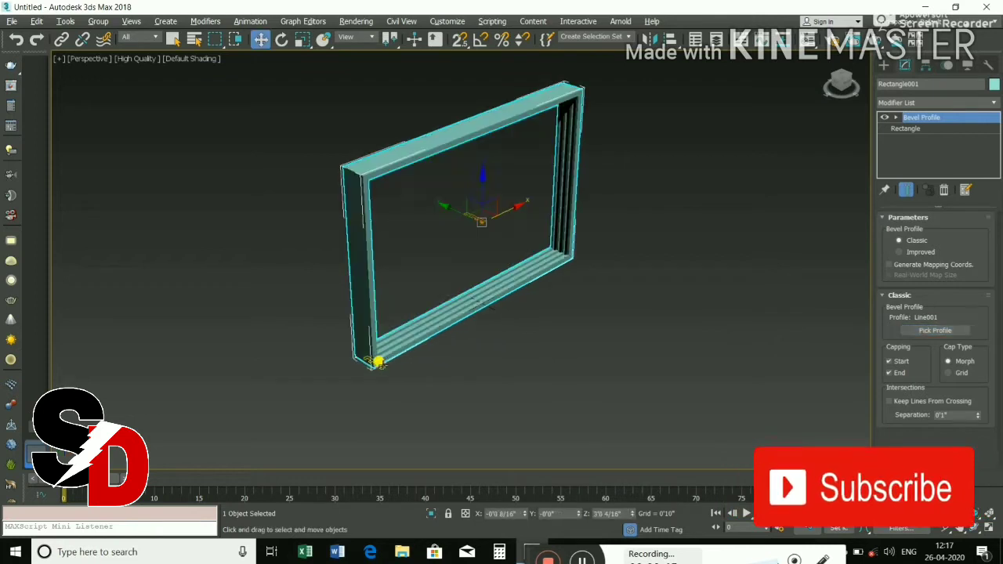
{"action": "middle_click_drag", "start_coordinate": [616, 306], "coordinate": [623, 357], "text": "alt"}
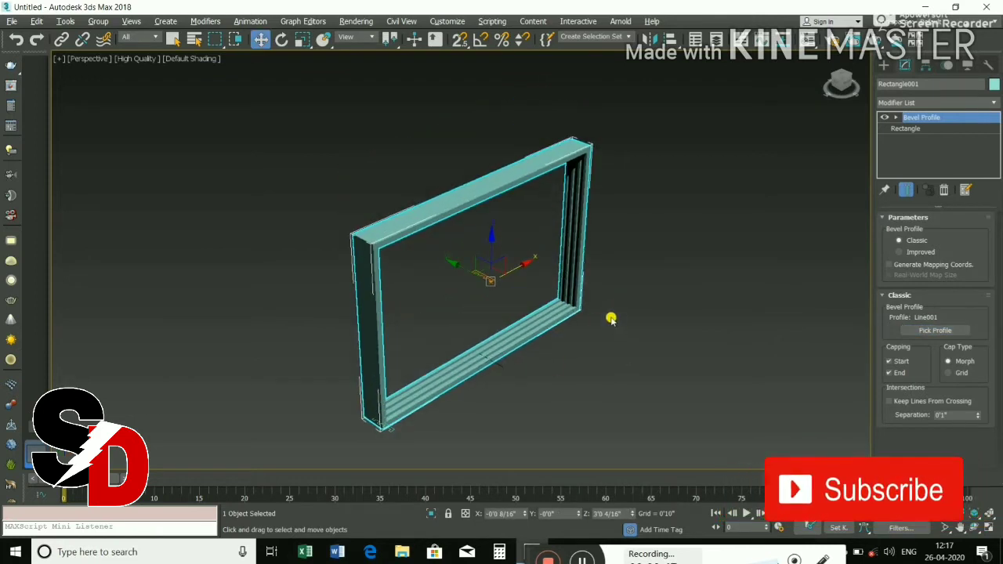
Step: Maximize a centred Front view of the wireframe window frame with nothing selected
{"action": "mouse_move", "coordinate": [588, 287]}
{"action": "middle_mouse_down", "text": "alt"}
{"action": "mouse_move", "coordinate": [571, 271]}
{"action": "mouse_move", "coordinate": [435, 262]}
{"action": "mouse_move", "coordinate": [384, 287]}
{"action": "mouse_move", "coordinate": [383, 258]}
{"action": "mouse_move", "coordinate": [361, 259]}
{"action": "mouse_move", "coordinate": [389, 259]}
{"action": "middle_mouse_up", "text": "alt"}
{"action": "scroll", "coordinate": [390, 271], "scroll_direction": "up", "scroll_amount": 2}
{"action": "scroll", "coordinate": [377, 262], "scroll_direction": "down", "scroll_amount": 3}
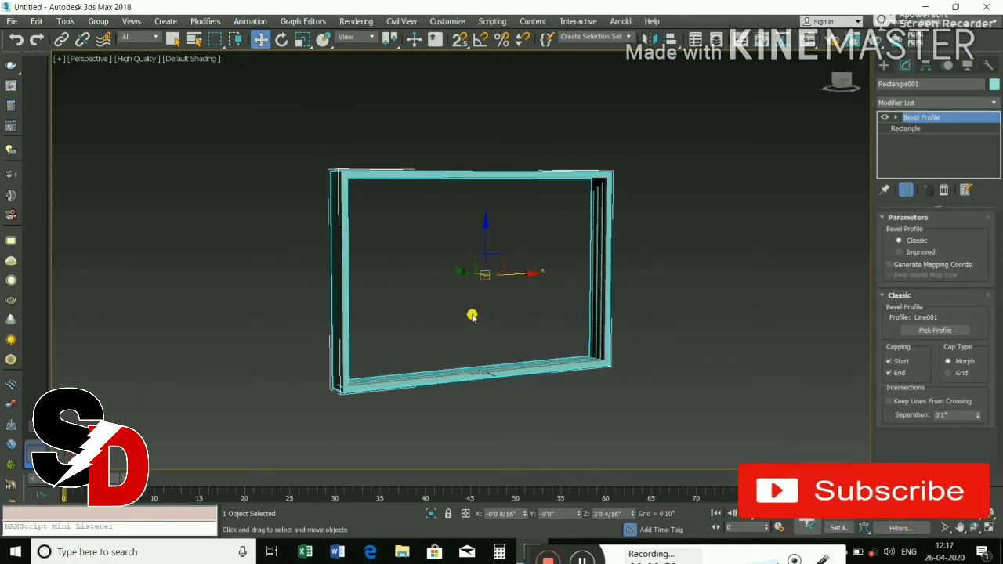
{"action": "key", "text": "alt+w"}
{"action": "middle_click_drag", "start_coordinate": [555, 152], "coordinate": [541, 213]}
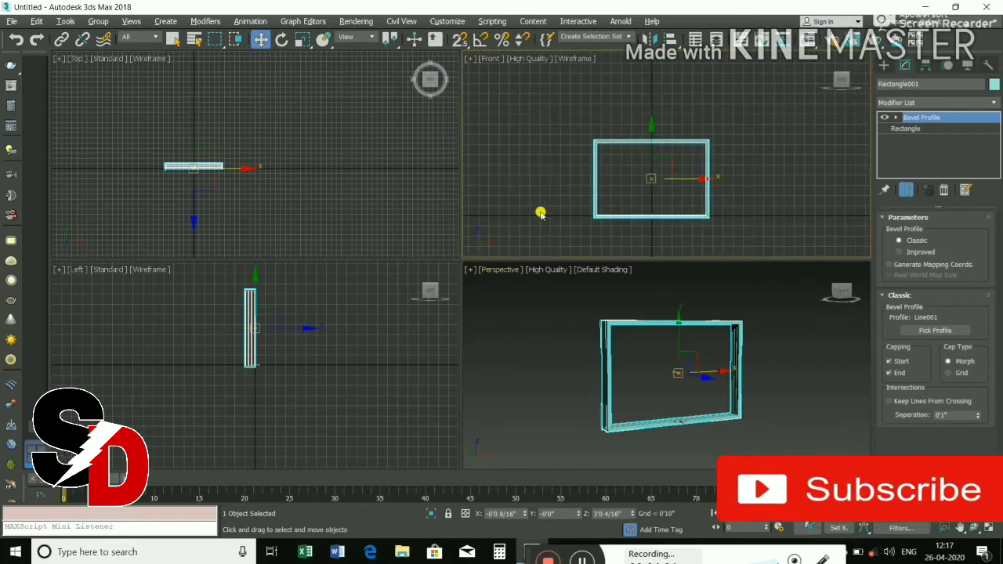
{"action": "middle_click_drag", "start_coordinate": [522, 145], "coordinate": [515, 117]}
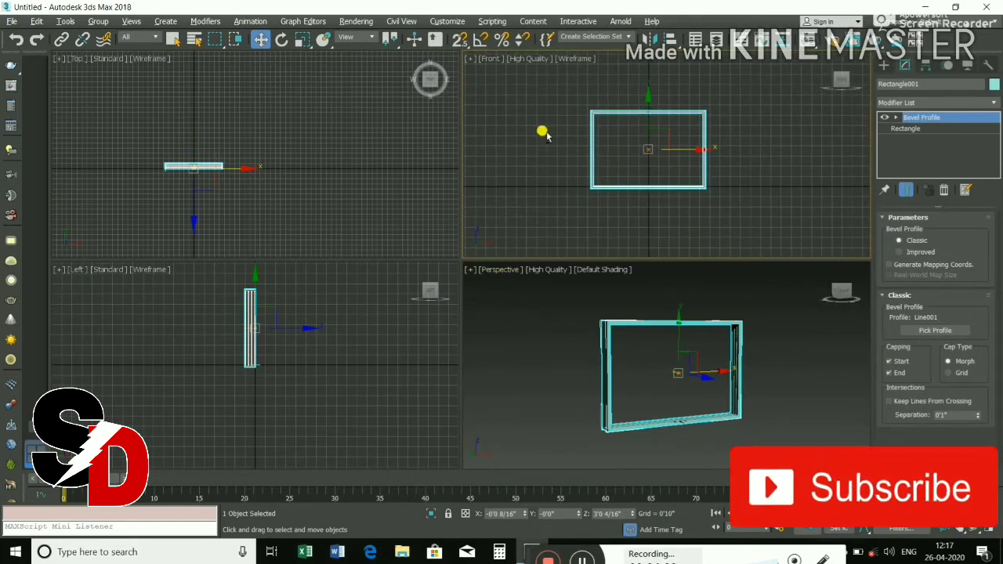
{"action": "key", "text": "alt+w"}
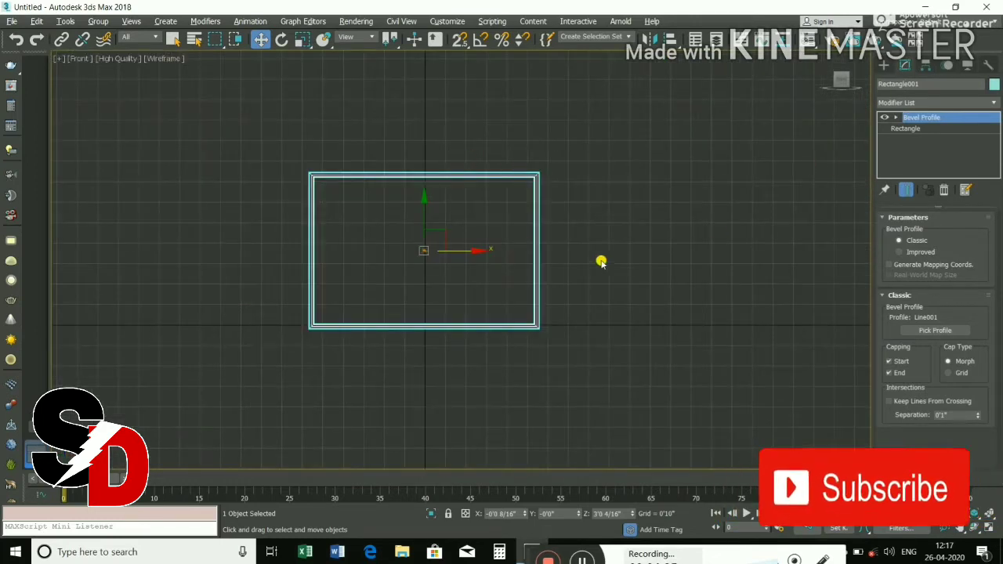
{"action": "left_click", "coordinate": [627, 248]}
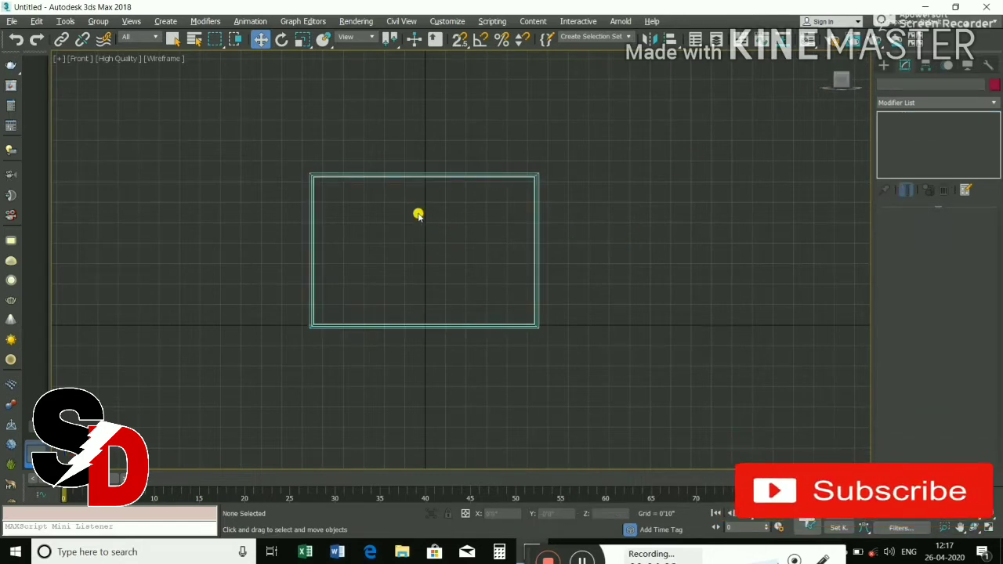
Step: Pick the Rectangle shape tool with 2.5 Snaps on, and frame the window frame with the grid hidden
{"action": "left_click", "coordinate": [884, 66]}
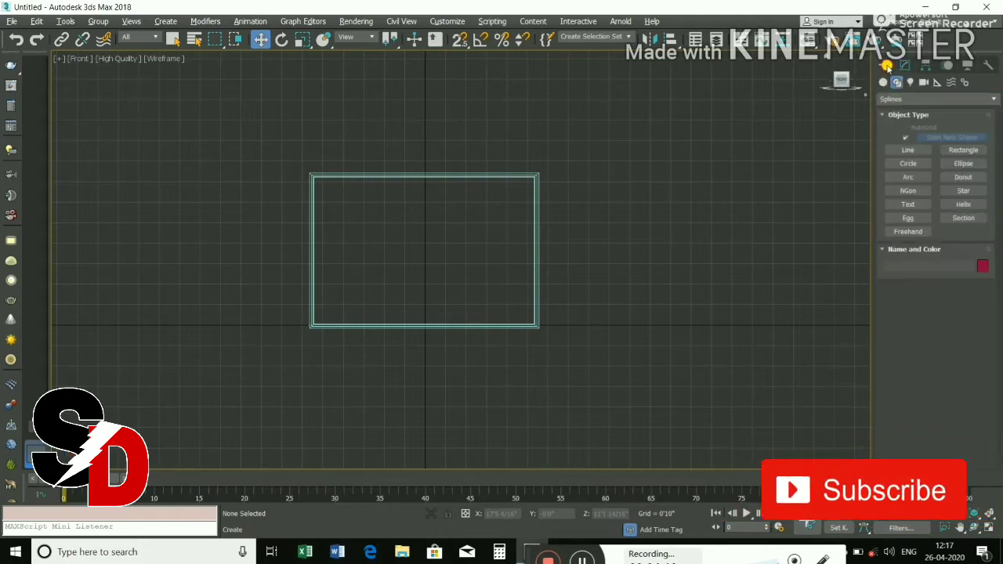
{"action": "left_click", "coordinate": [968, 150]}
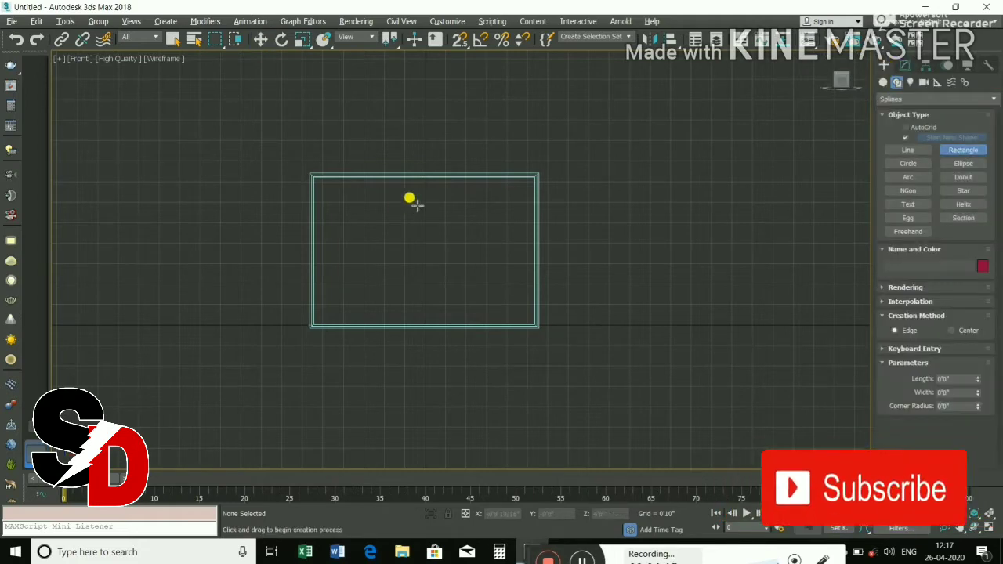
{"action": "left_click", "coordinate": [461, 39]}
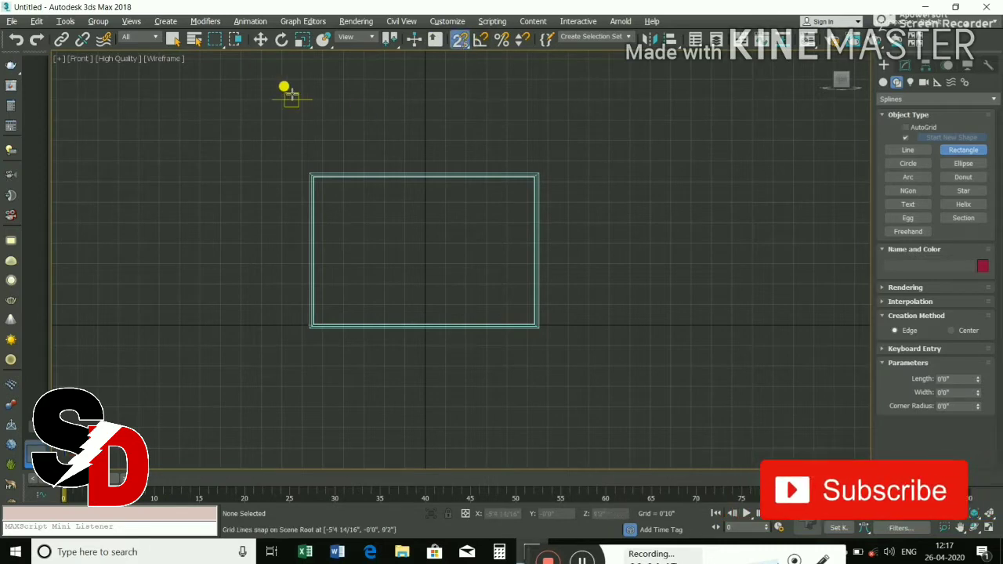
{"action": "left_click", "coordinate": [261, 41]}
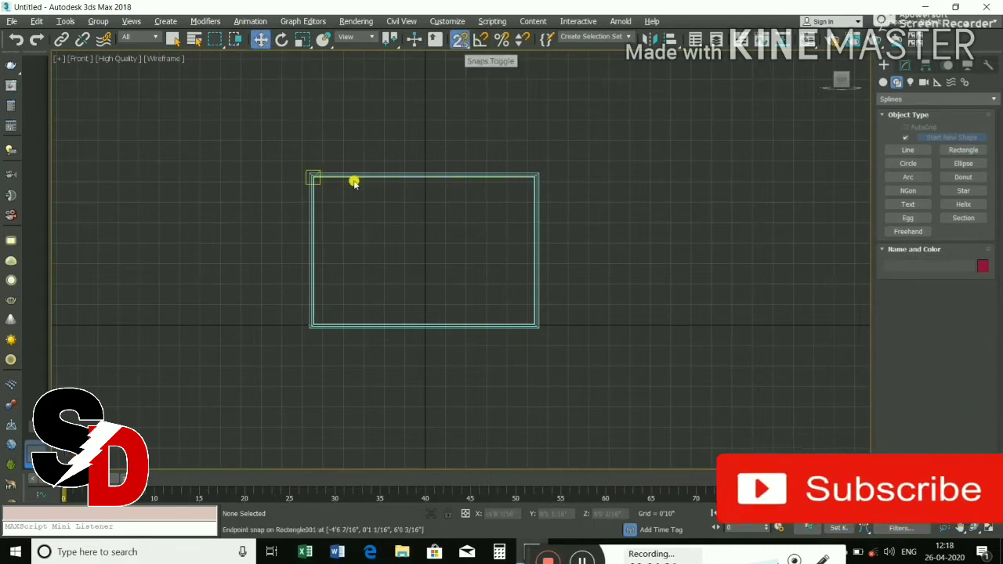
{"action": "scroll", "coordinate": [314, 179], "scroll_direction": "up", "scroll_amount": 2}
{"action": "scroll", "coordinate": [320, 185], "scroll_direction": "up", "scroll_amount": 2}
{"action": "scroll", "coordinate": [336, 188], "scroll_direction": "up", "scroll_amount": 2}
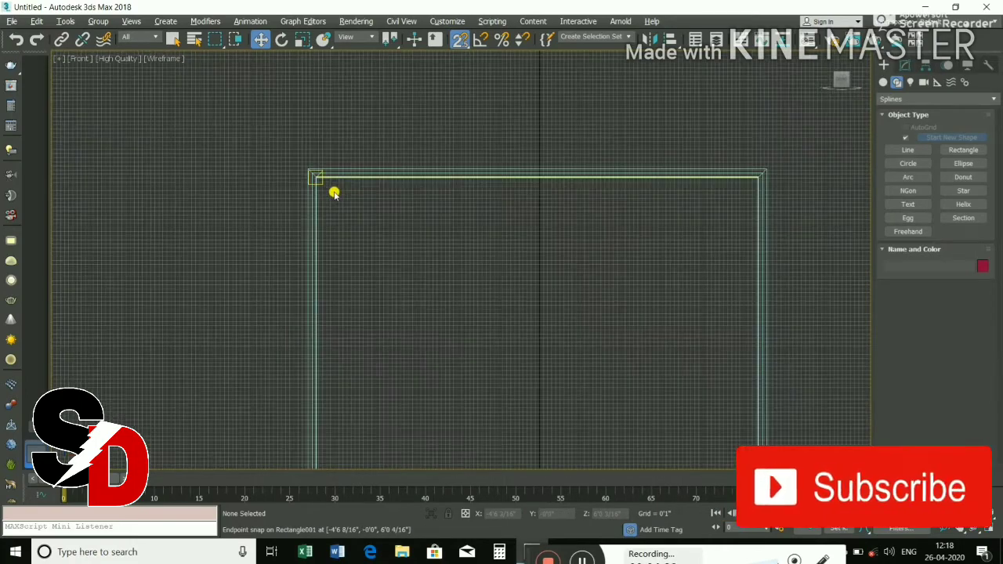
{"action": "middle_click_drag", "start_coordinate": [334, 193], "coordinate": [285, 159]}
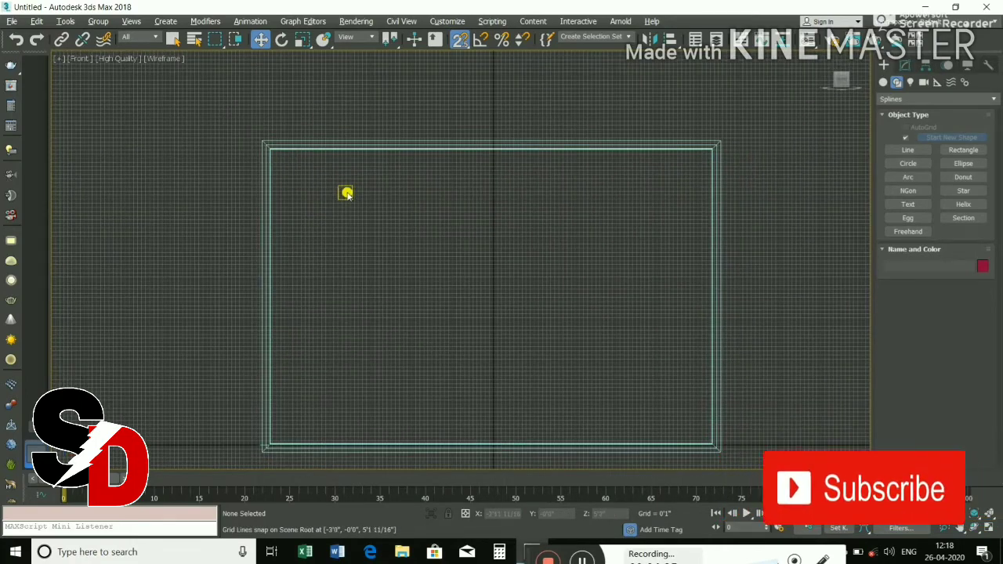
{"action": "key", "text": "g"}
{"action": "scroll", "coordinate": [273, 152], "scroll_direction": "up", "scroll_amount": 3}
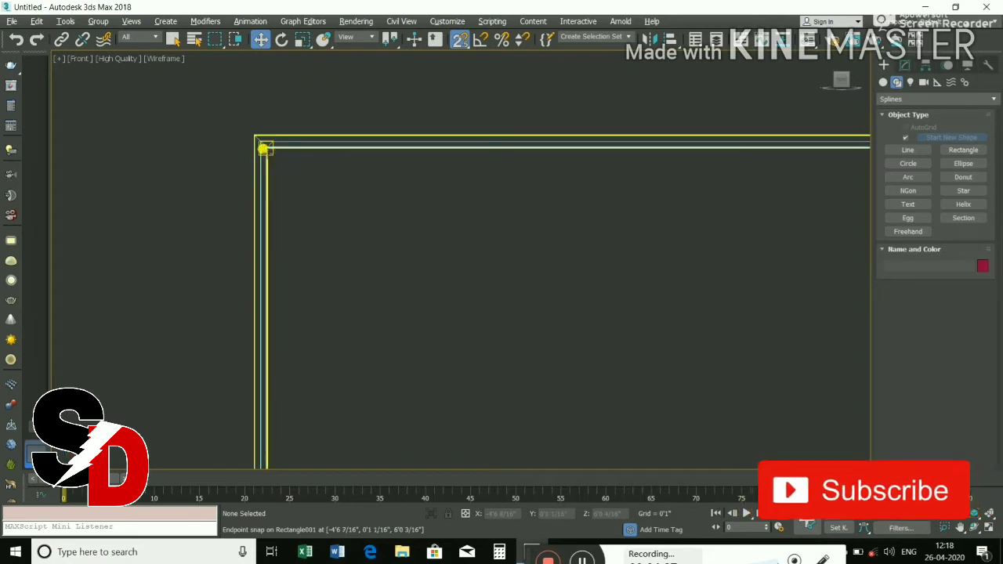
{"action": "left_click_drag", "start_coordinate": [264, 146], "coordinate": [266, 150]}
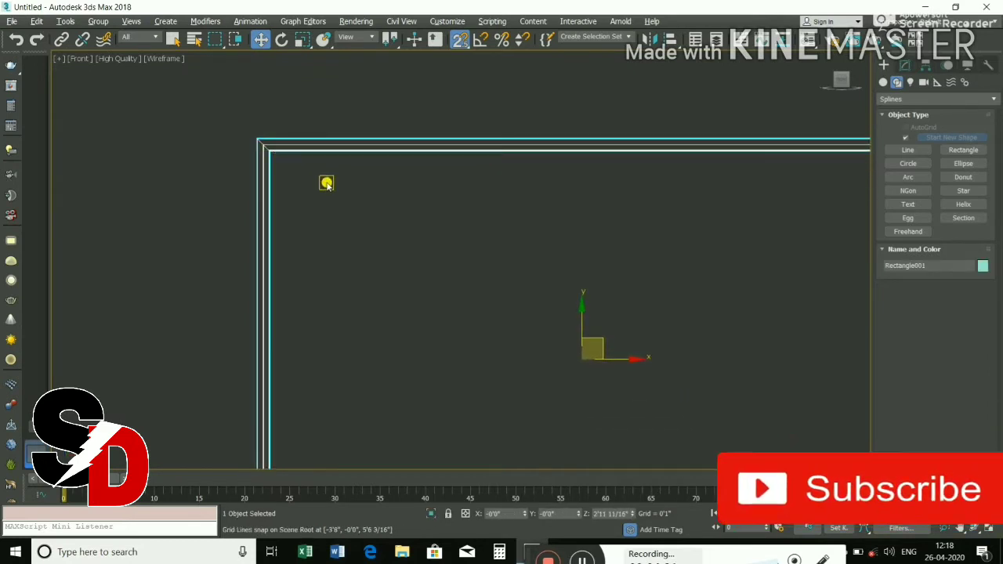
{"action": "key", "text": "ctrl+z"}
{"action": "scroll", "coordinate": [326, 183], "scroll_direction": "down", "scroll_amount": 3}
{"action": "scroll", "coordinate": [336, 188], "scroll_direction": "down", "scroll_amount": 2}
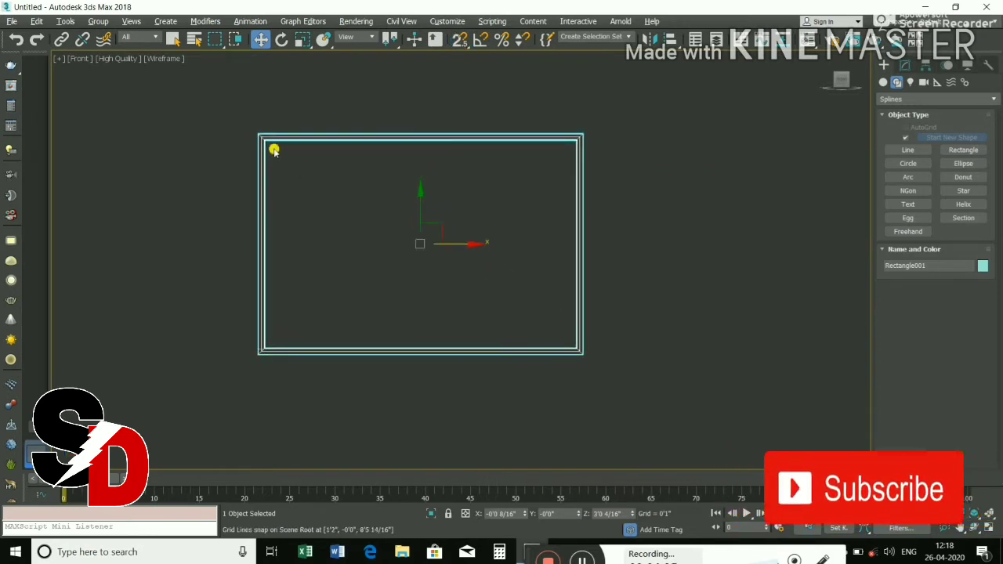
{"action": "scroll", "coordinate": [270, 144], "scroll_direction": "up", "scroll_amount": 2}
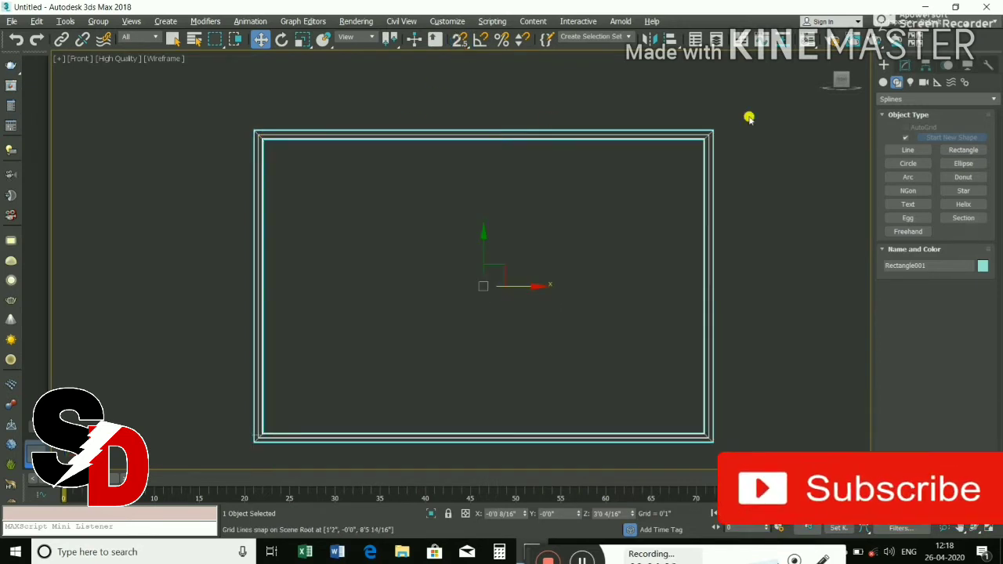
Step: Draw a 5'11 4/16" by 8'11 12/16" rectangle snapped between the frame's inner corners
{"action": "left_click", "coordinate": [948, 150]}
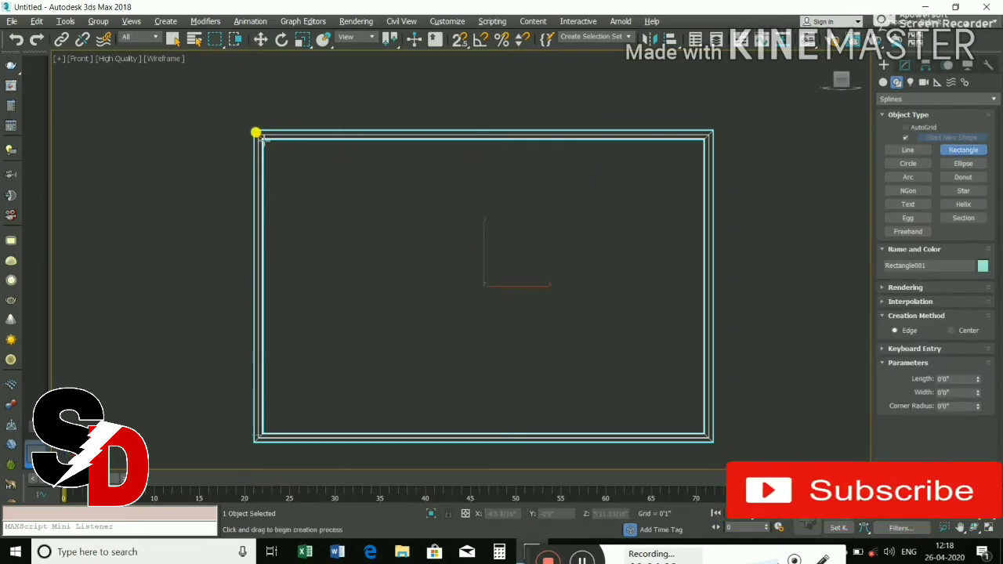
{"action": "left_click_drag", "start_coordinate": [263, 141], "coordinate": [698, 424]}
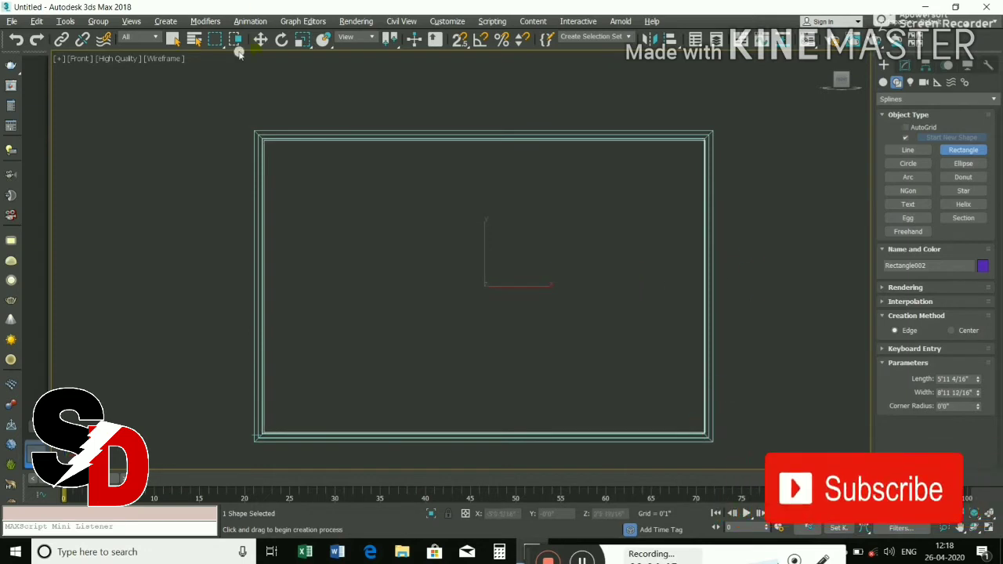
{"action": "left_click", "coordinate": [260, 39]}
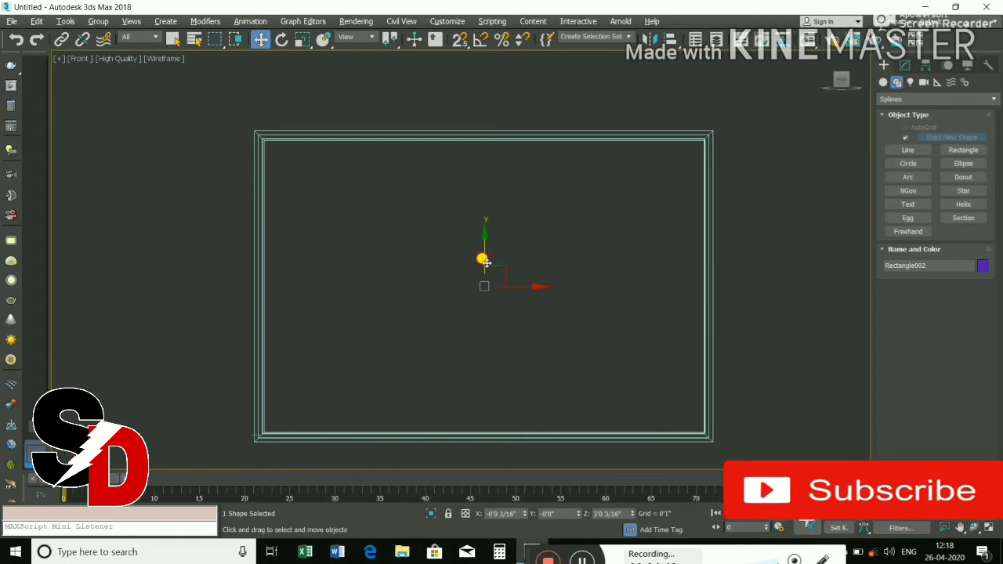
{"action": "left_click_drag", "start_coordinate": [515, 285], "coordinate": [516, 287]}
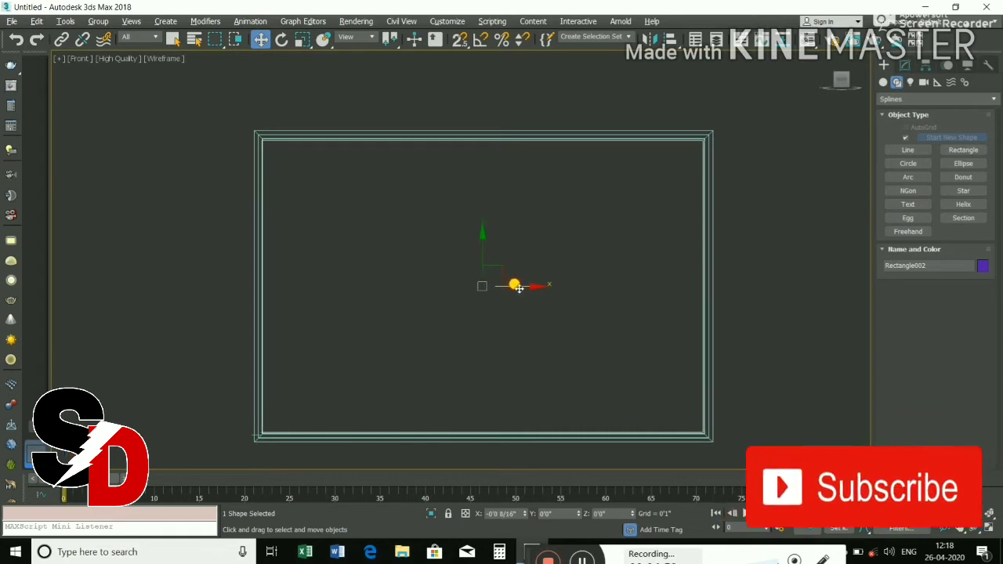
{"action": "left_click_drag", "start_coordinate": [515, 286], "coordinate": [492, 232]}
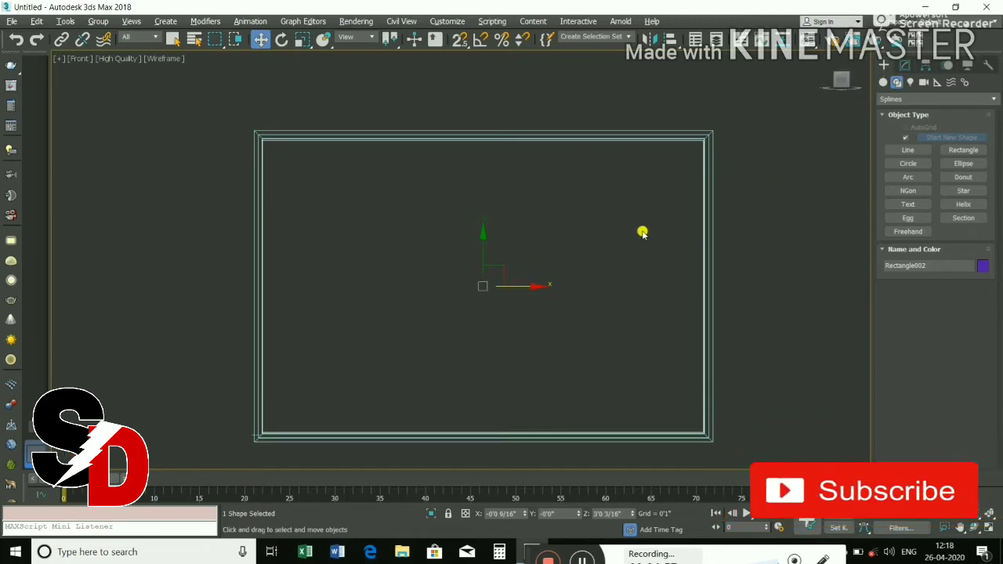
{"action": "left_click", "coordinate": [906, 66]}
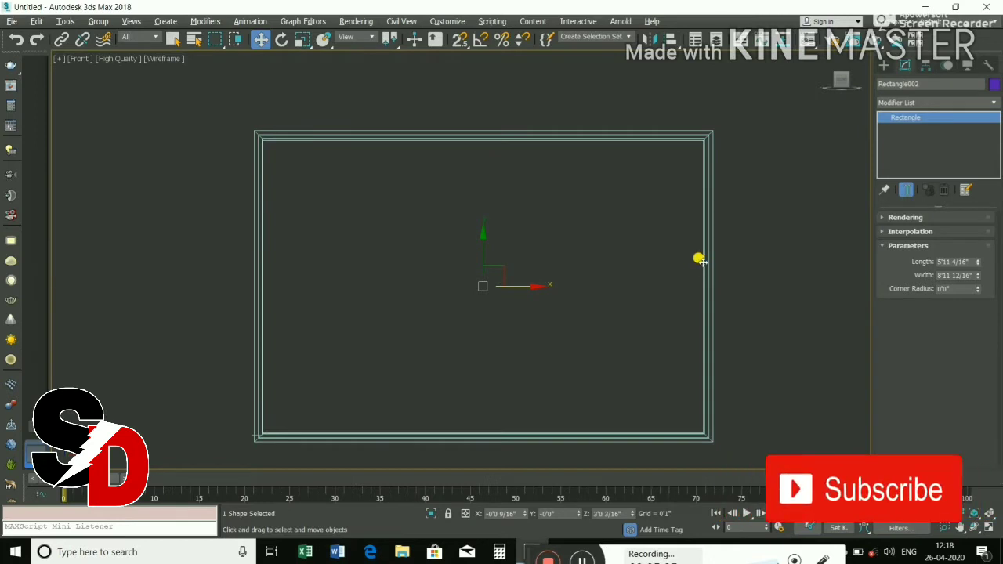
Step: Select the inner rectangle and apply an Edit Spline modifier from the Modifier List
{"action": "left_click", "coordinate": [645, 269]}
{"action": "left_click", "coordinate": [699, 257]}
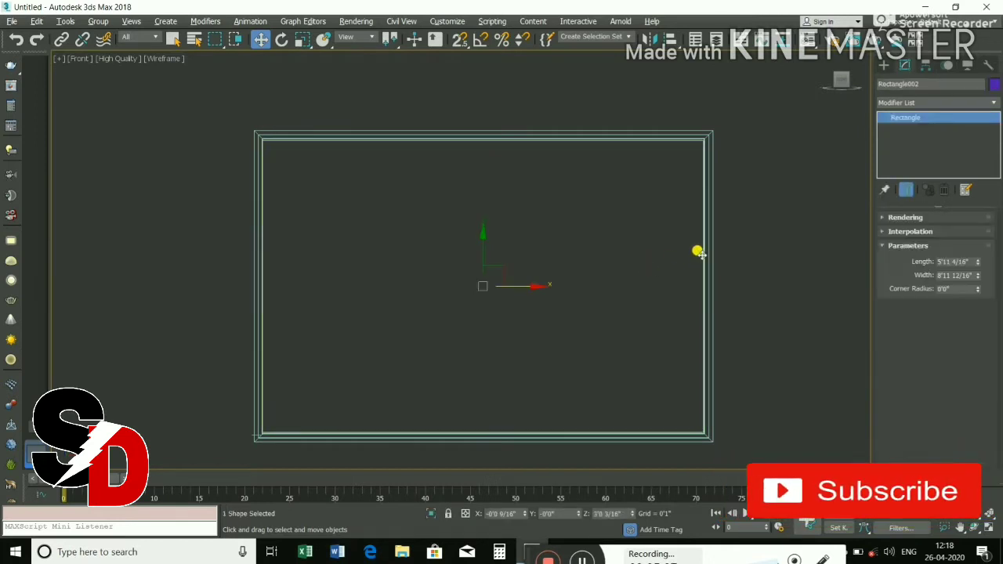
{"action": "left_click", "coordinate": [940, 101]}
{"action": "scroll", "coordinate": [932, 329], "scroll_direction": "down", "scroll_amount": 2}
{"action": "scroll", "coordinate": [901, 400], "scroll_direction": "down", "scroll_amount": 3}
{"action": "scroll", "coordinate": [913, 415], "scroll_direction": "down", "scroll_amount": 2}
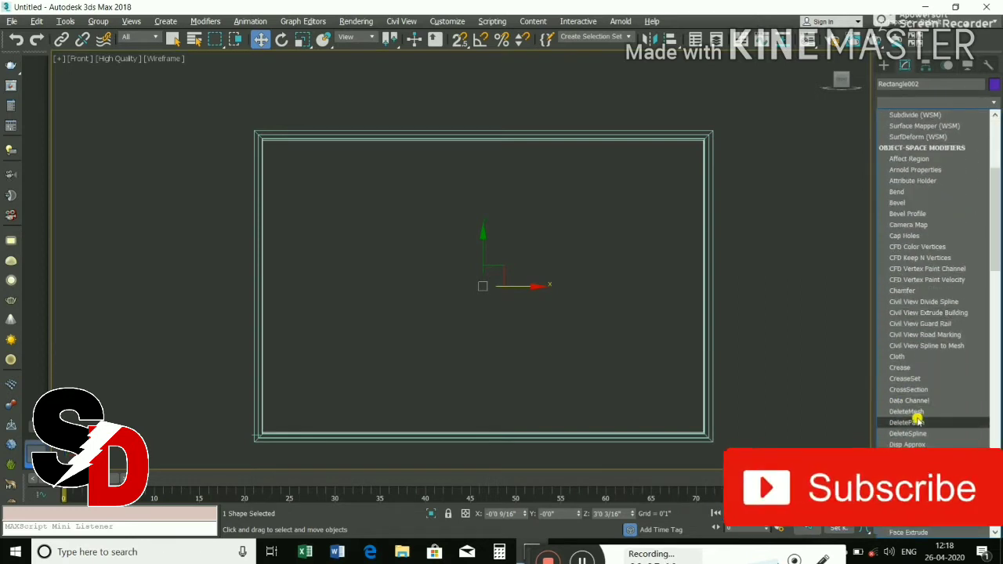
{"action": "scroll", "coordinate": [914, 446], "scroll_direction": "down", "scroll_amount": 1}
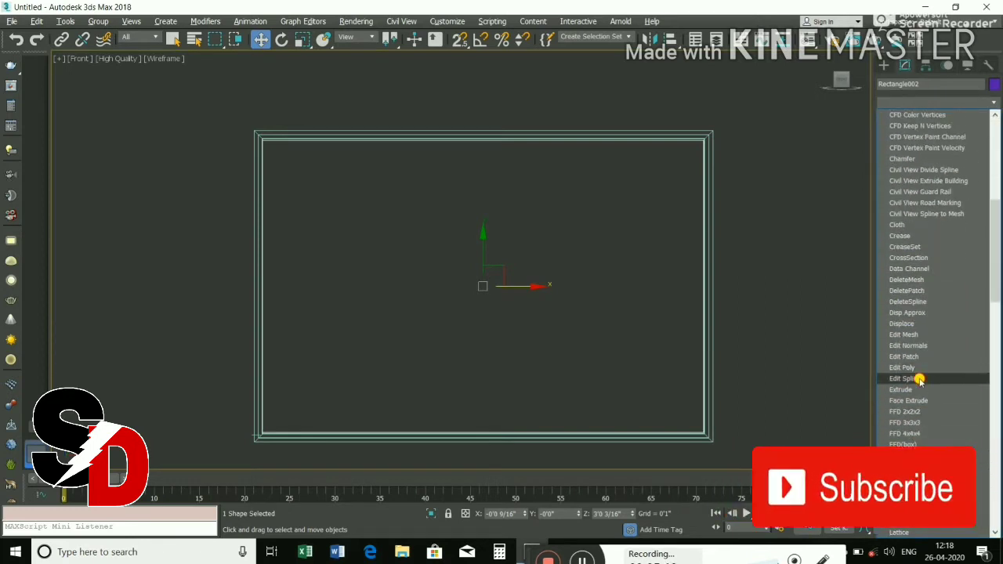
{"action": "left_click", "coordinate": [917, 380]}
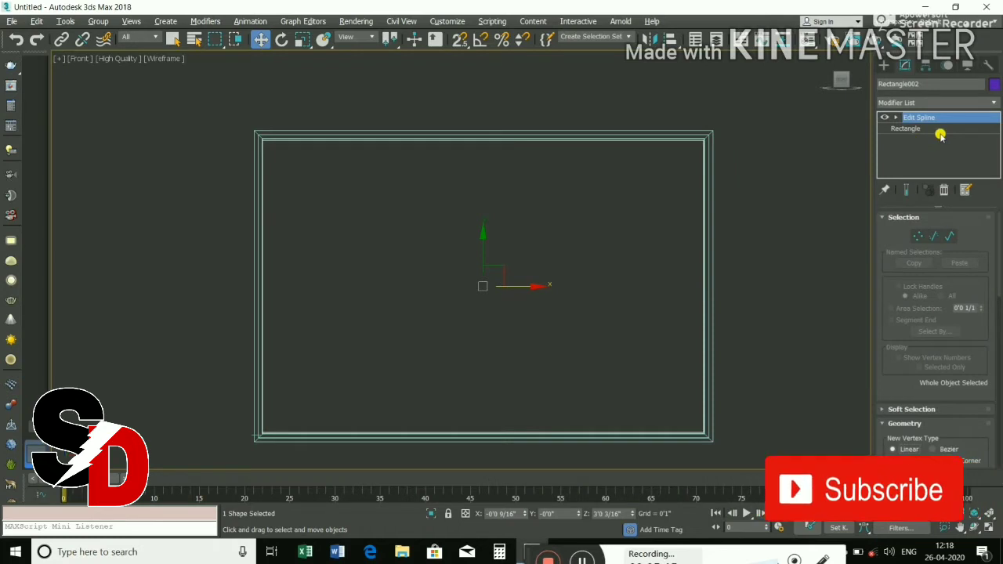
Step: Expand Edit Spline in the stack and switch to the Segment sub-object level
{"action": "key", "text": "1"}
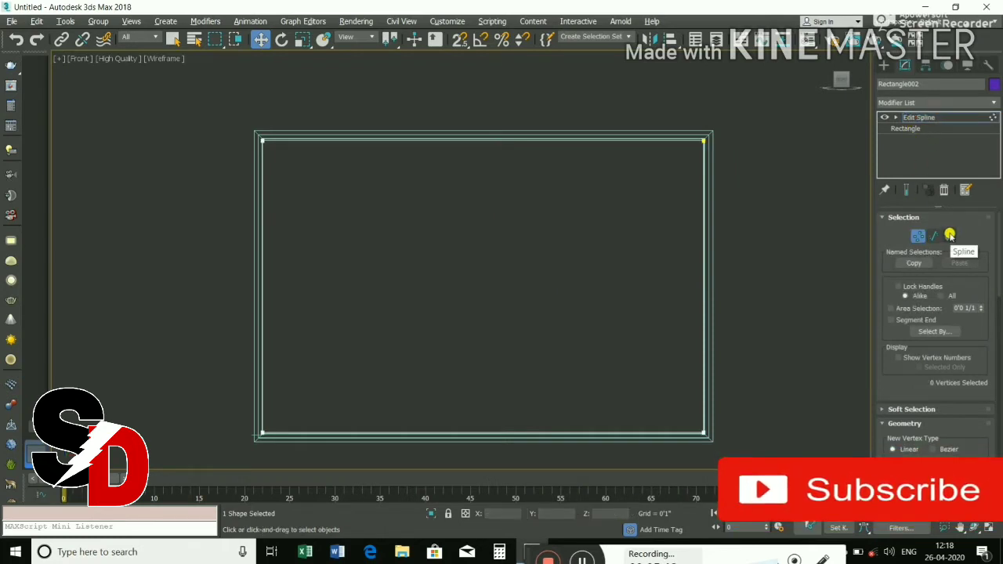
{"action": "left_click", "coordinate": [895, 117]}
{"action": "left_click", "coordinate": [918, 149]}
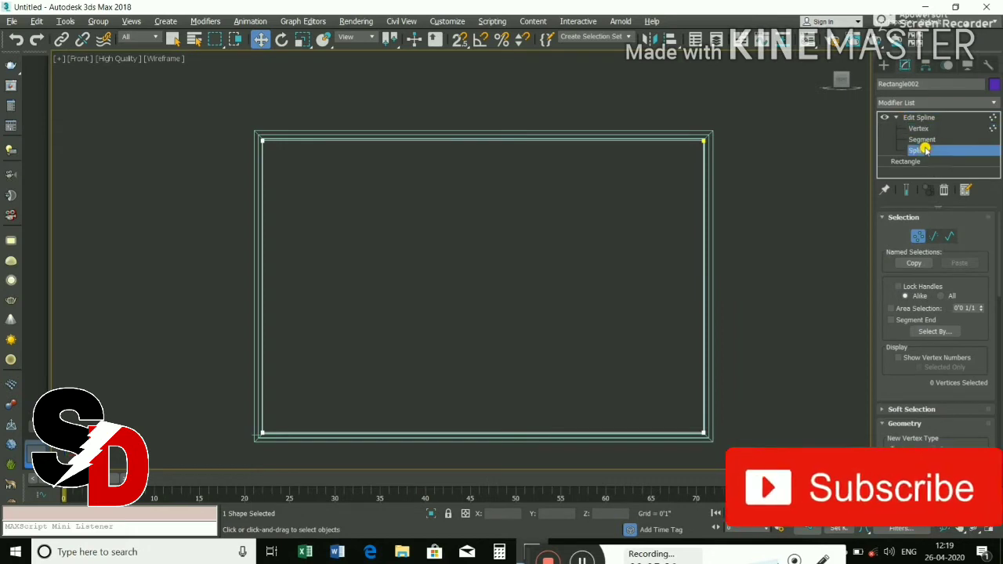
{"action": "left_click", "coordinate": [921, 139]}
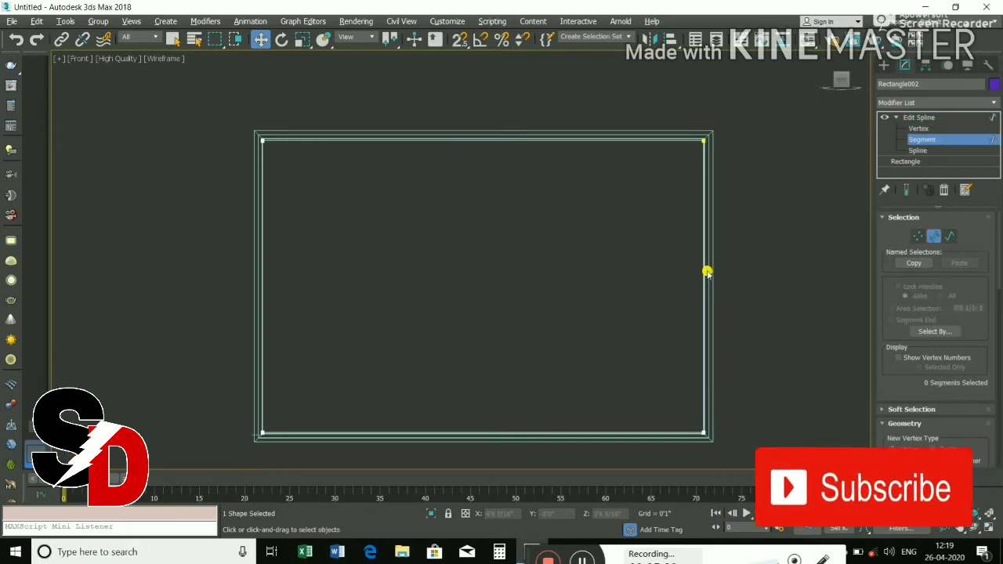
Step: Move the rectangle's right segment left to narrow it into a left panel outline
{"action": "mouse_move", "coordinate": [698, 266]}
{"action": "left_mouse_down"}
{"action": "mouse_move", "coordinate": [716, 290]}
{"action": "mouse_move", "coordinate": [440, 320]}
{"action": "left_mouse_up"}
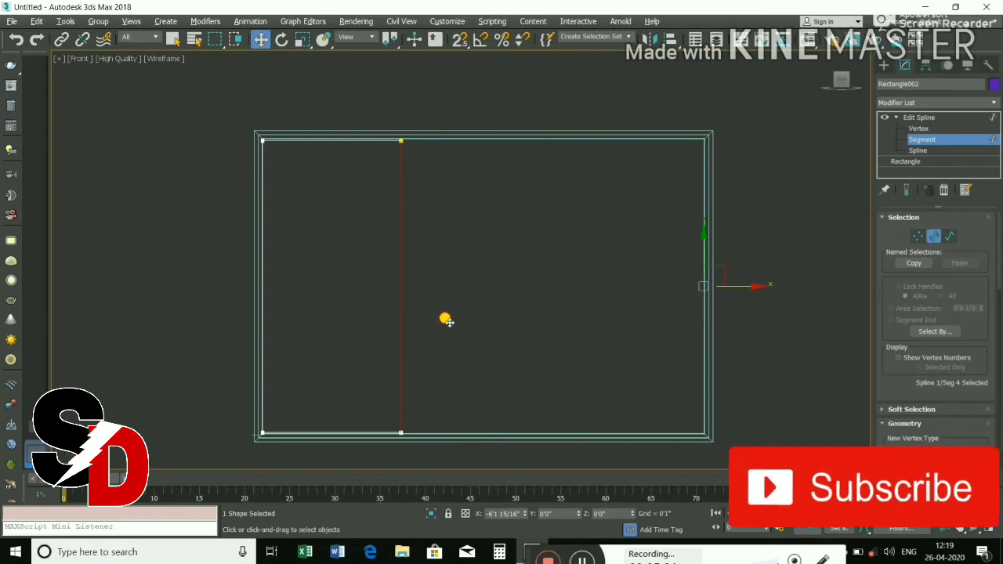
{"action": "left_click_drag", "start_coordinate": [445, 320], "coordinate": [447, 320]}
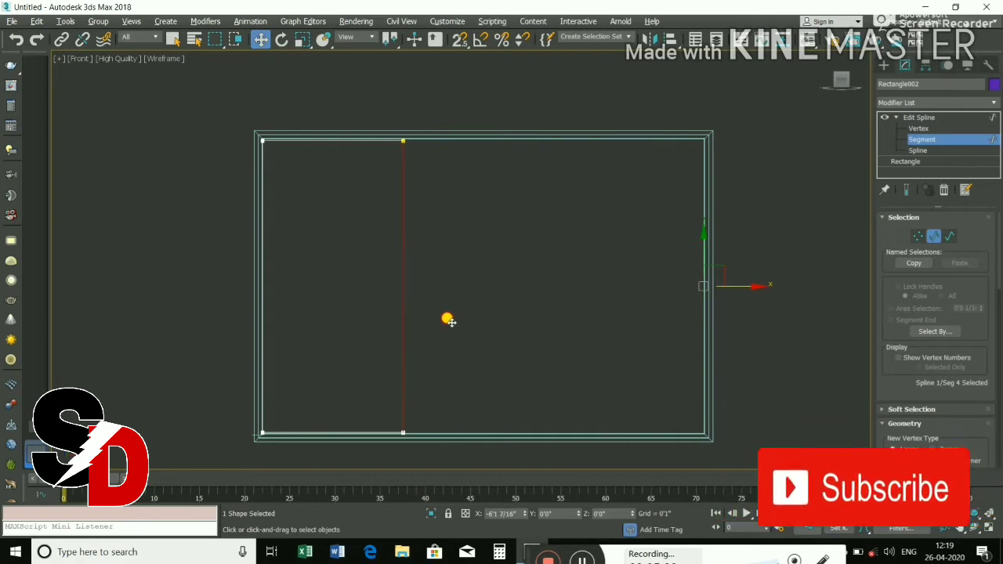
{"action": "left_click", "coordinate": [916, 150]}
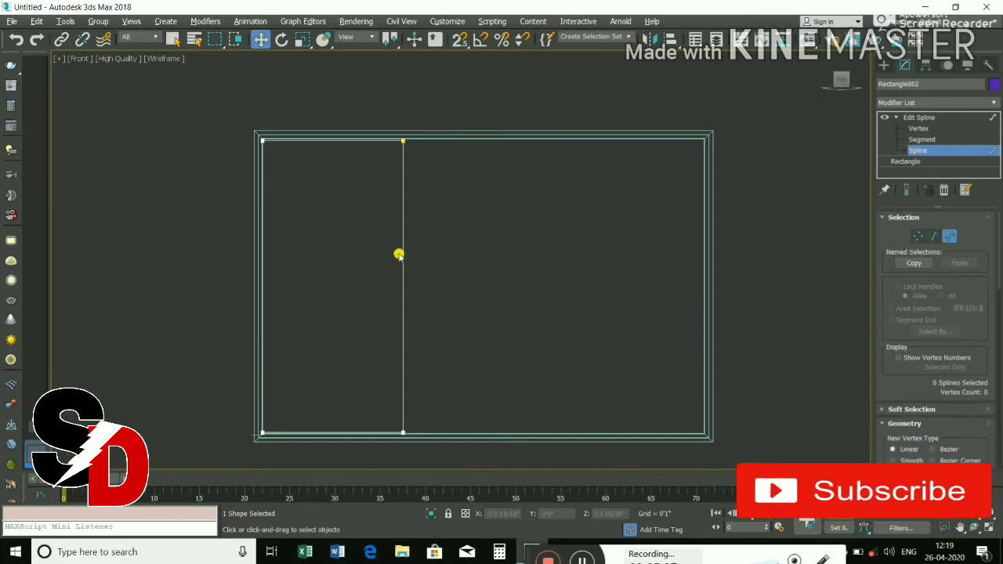
{"action": "left_click", "coordinate": [401, 207]}
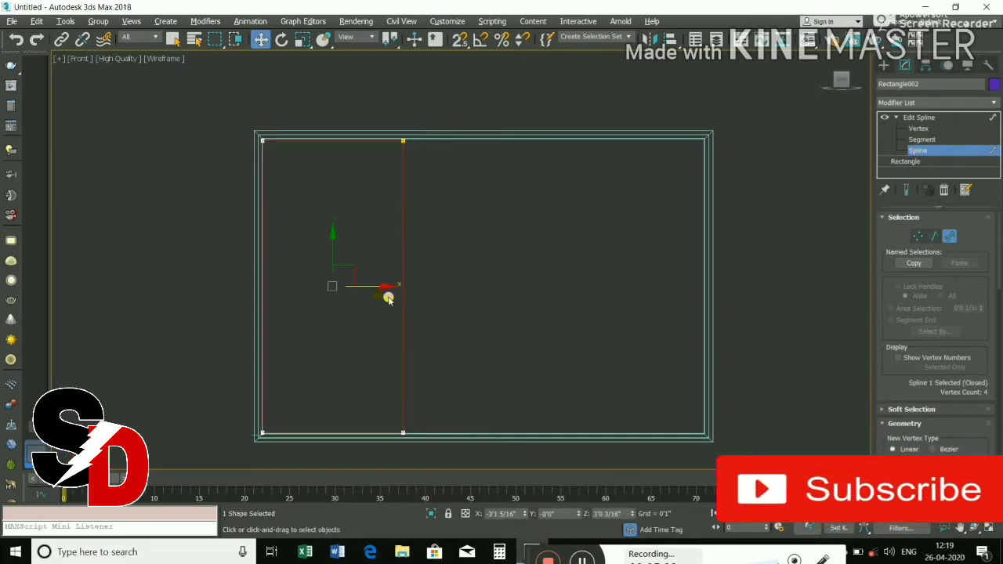
Step: Shift-copy the panel spline twice to the right, then delete the third copy
{"action": "left_click_drag", "start_coordinate": [371, 287], "coordinate": [528, 280], "text": "shift"}
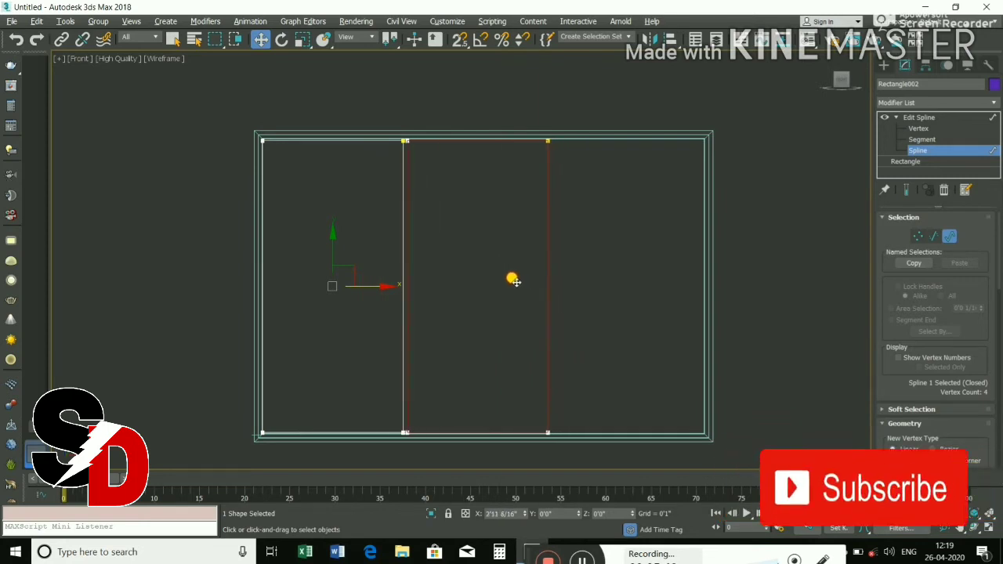
{"action": "left_click_drag", "start_coordinate": [527, 286], "coordinate": [670, 274], "text": "shift"}
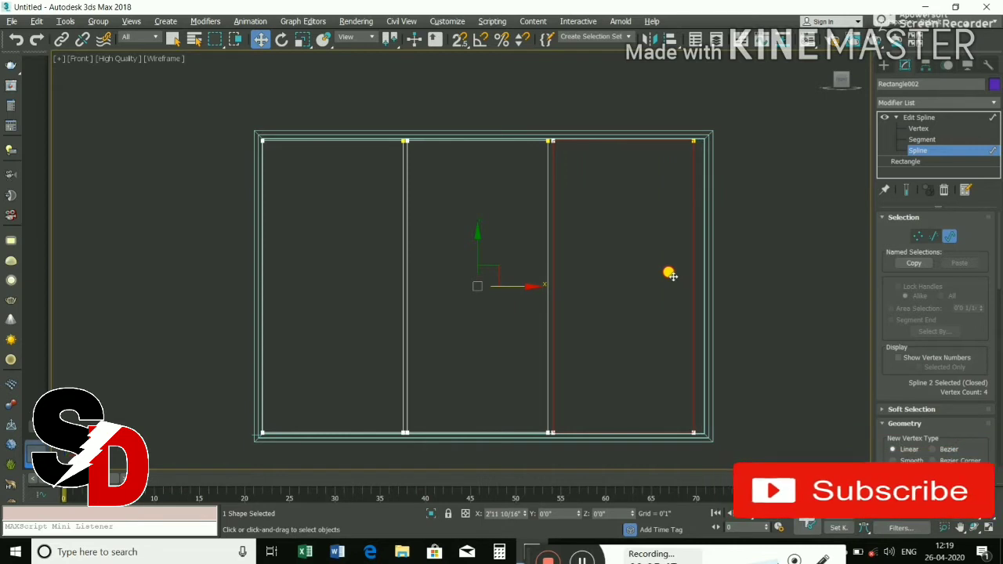
{"action": "left_click_drag", "start_coordinate": [670, 274], "coordinate": [665, 273], "text": "shift"}
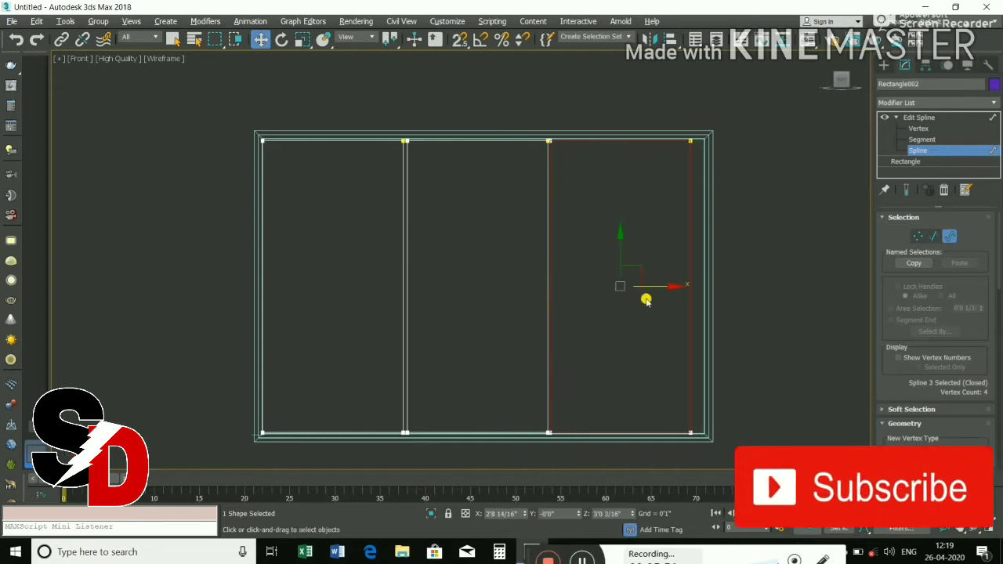
{"action": "key", "text": "Delete"}
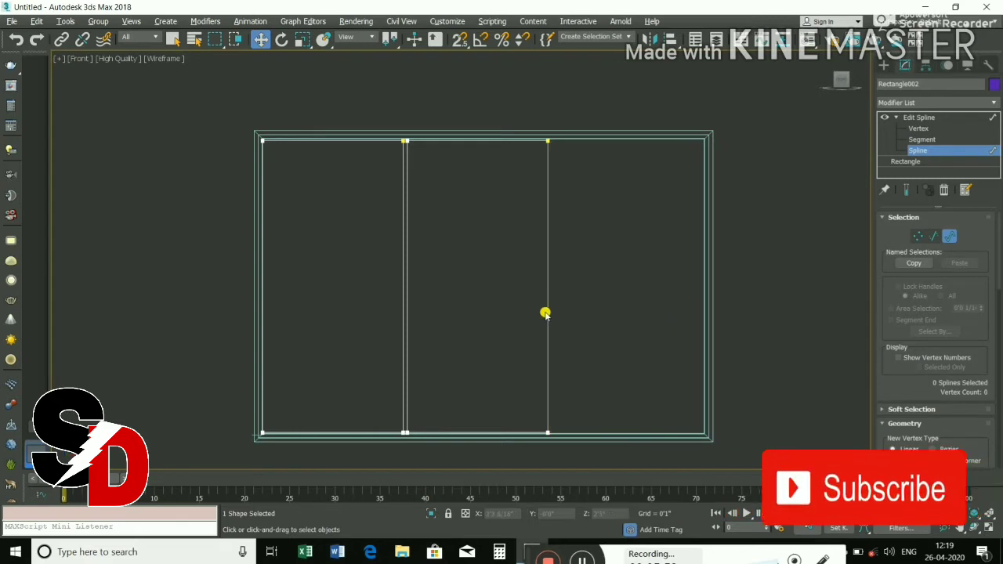
Step: Delete the second panel copy, leaving only the left panel outline
{"action": "left_click", "coordinate": [545, 313]}
{"action": "key", "text": "Delete"}
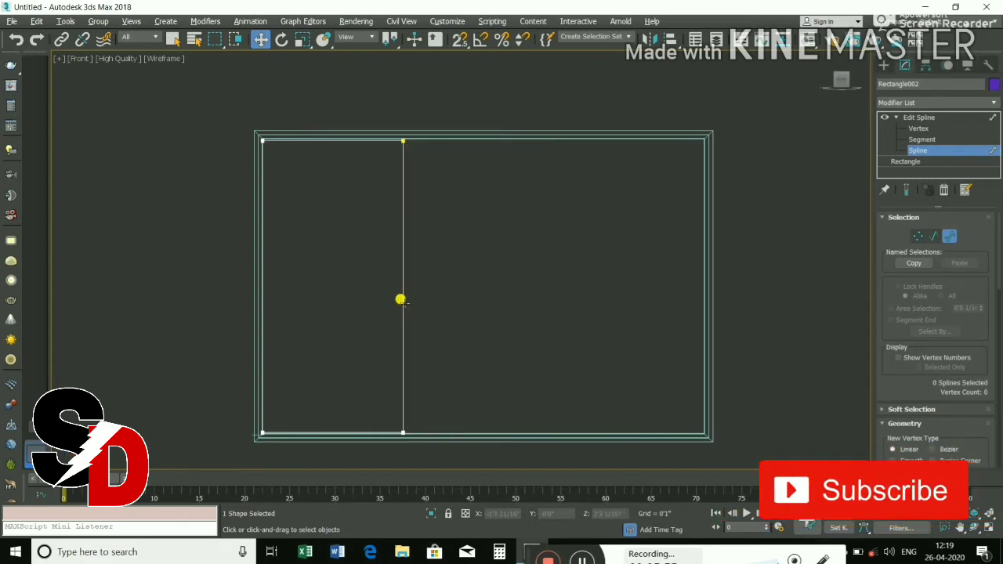
{"action": "left_click", "coordinate": [400, 299]}
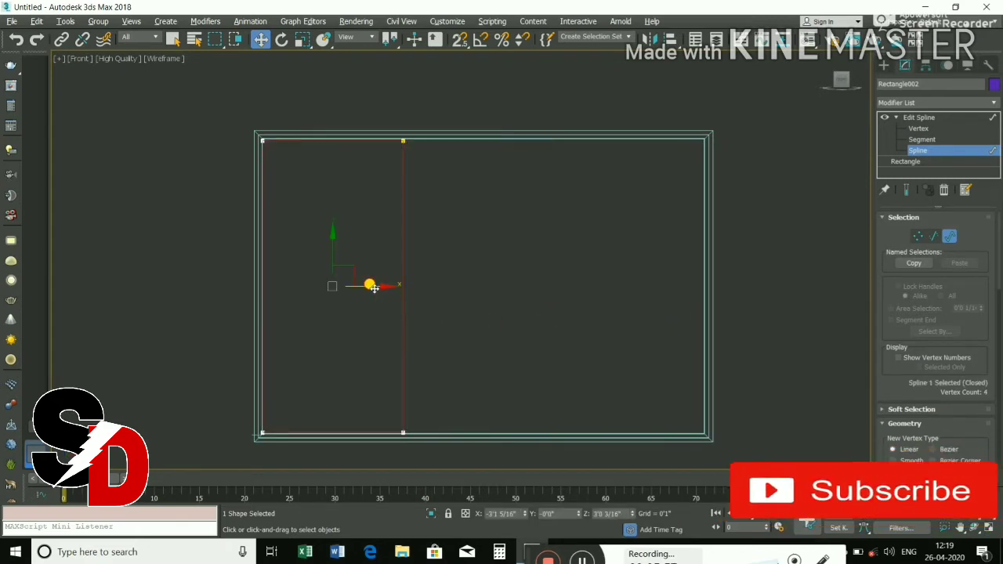
{"action": "left_click_drag", "start_coordinate": [373, 289], "coordinate": [376, 289]}
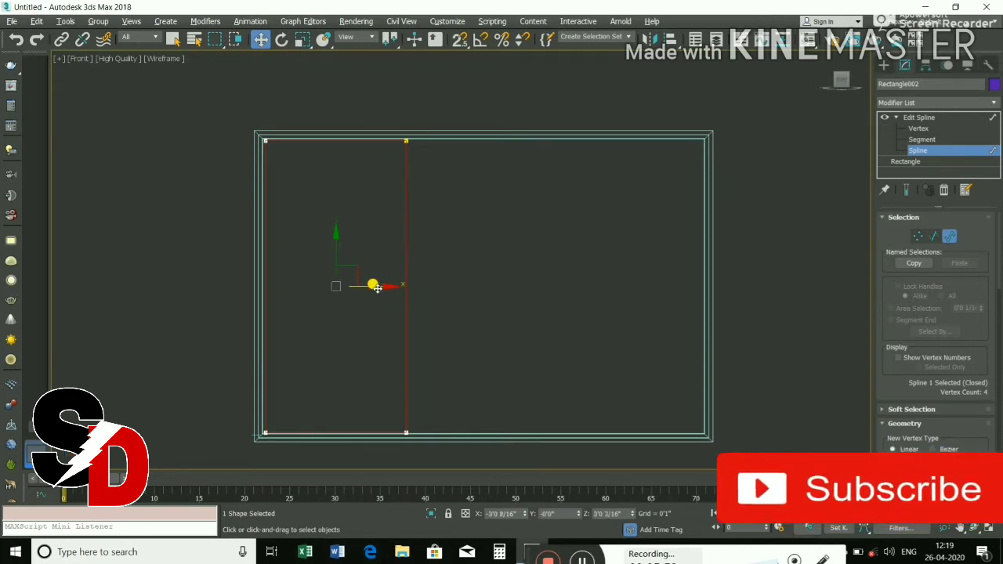
{"action": "key", "text": "ctrl+z"}
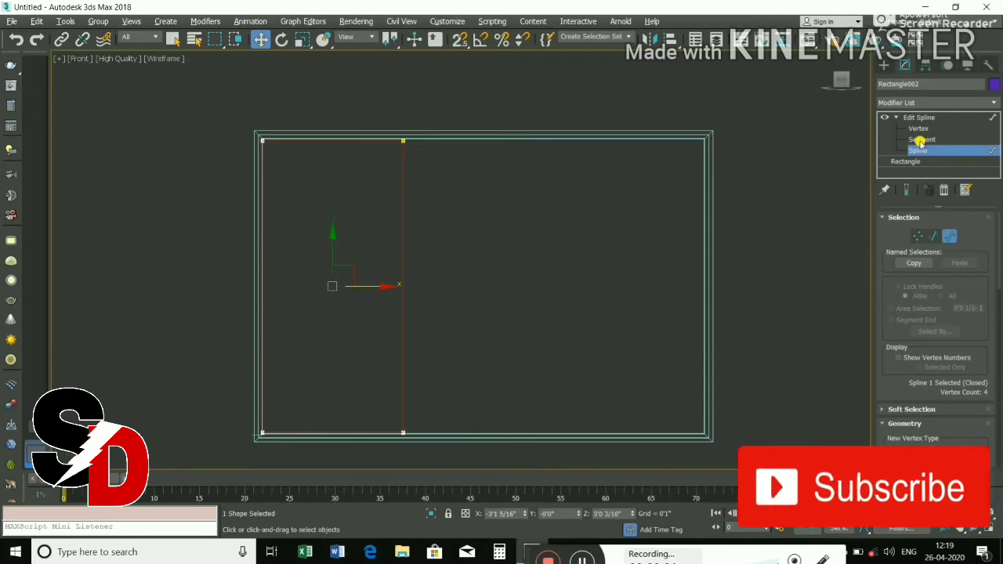
Step: Nudge the left panel's right segment slightly right and the whole spline slightly left
{"action": "left_click", "coordinate": [916, 139]}
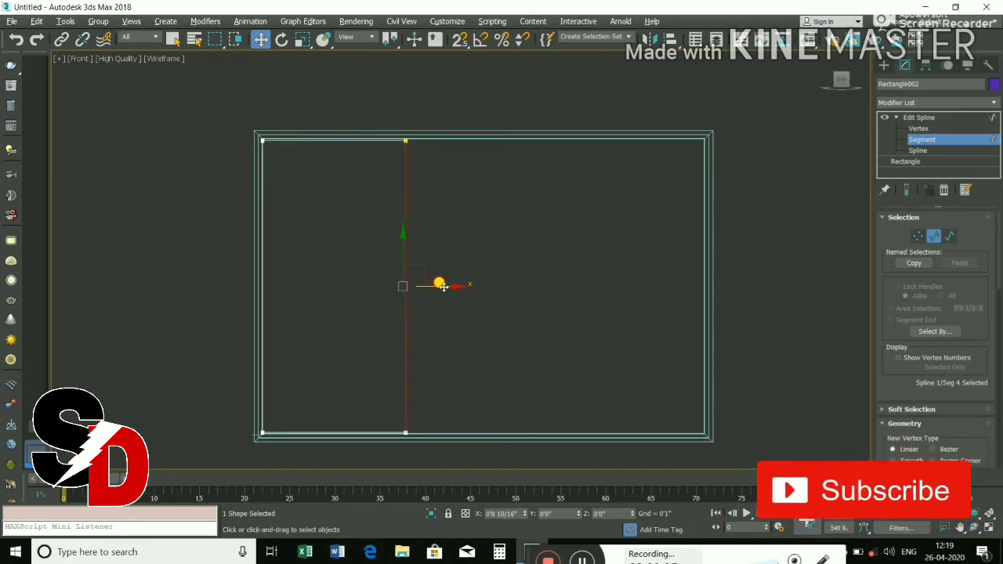
{"action": "left_click_drag", "start_coordinate": [443, 287], "coordinate": [446, 287]}
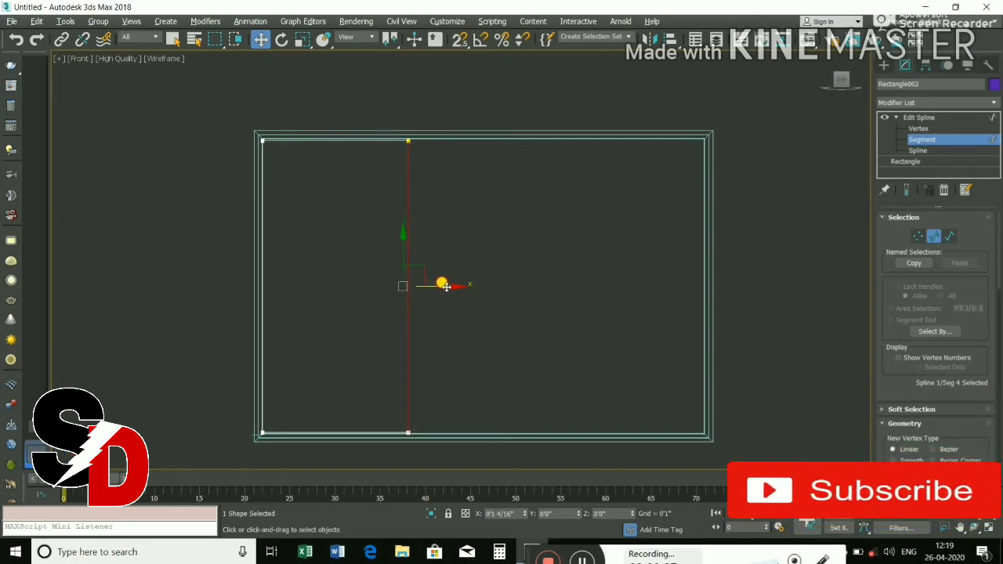
{"action": "left_click", "coordinate": [403, 311]}
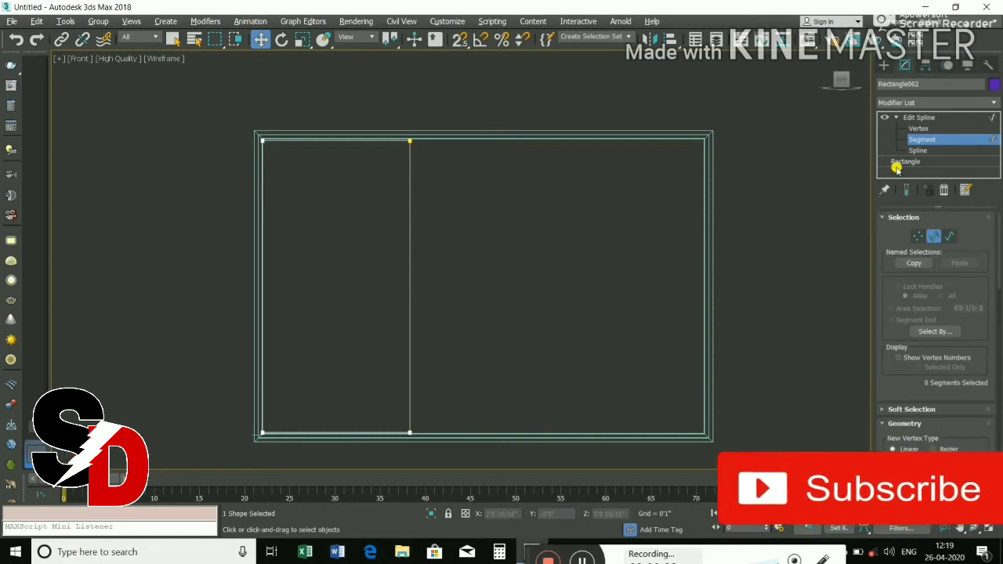
{"action": "left_click", "coordinate": [913, 150]}
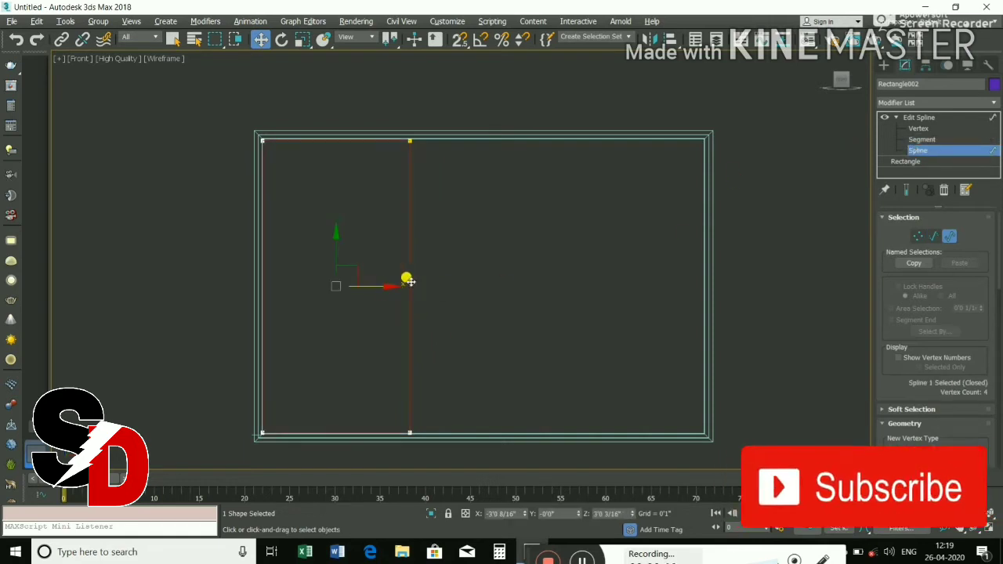
{"action": "left_click_drag", "start_coordinate": [383, 287], "coordinate": [382, 288]}
{"action": "left_click", "coordinate": [451, 305]}
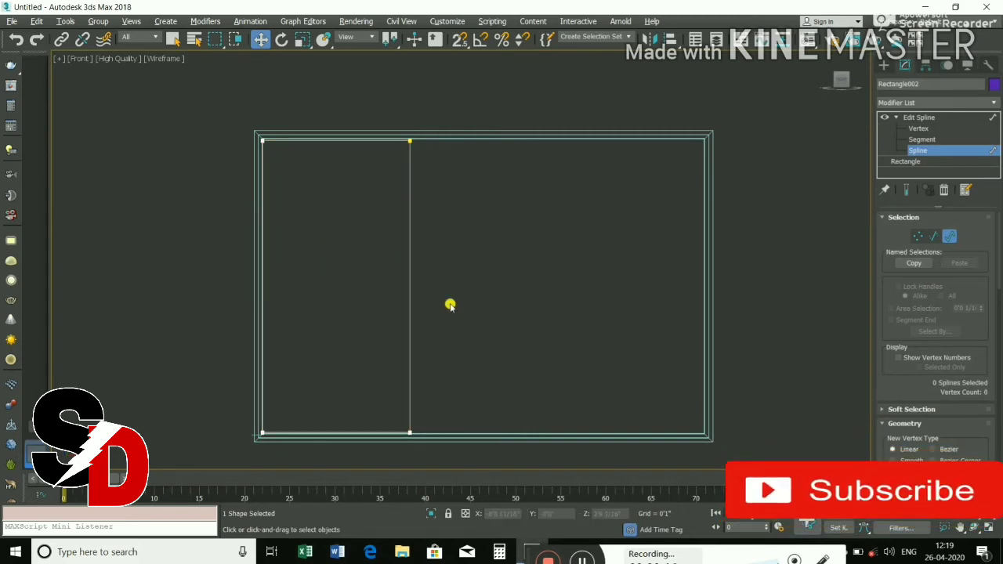
{"action": "left_click", "coordinate": [408, 300]}
{"action": "left_click_drag", "start_coordinate": [365, 284], "coordinate": [513, 277]}
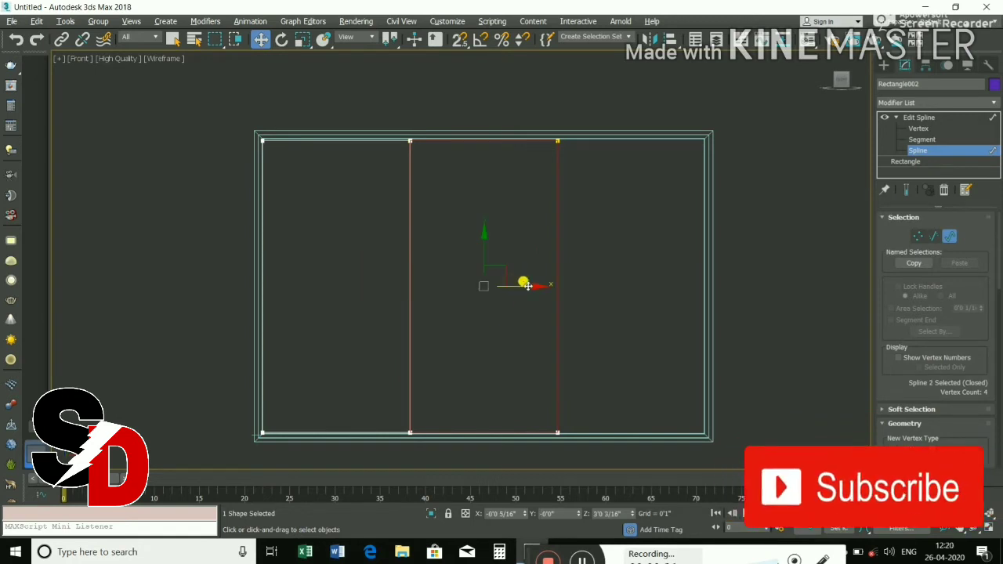
{"action": "left_click_drag", "start_coordinate": [525, 284], "coordinate": [671, 276], "text": "shift"}
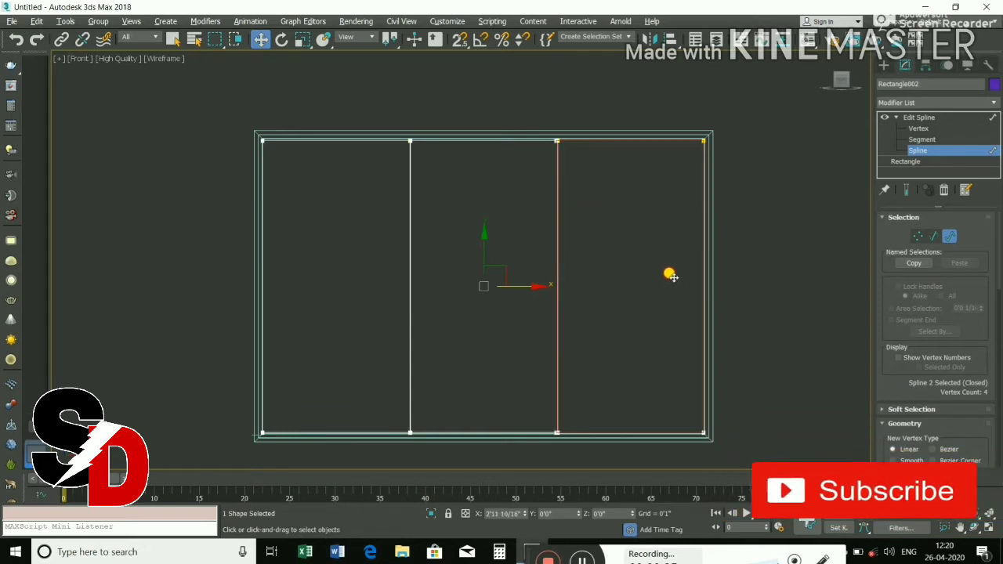
{"action": "left_click", "coordinate": [656, 318]}
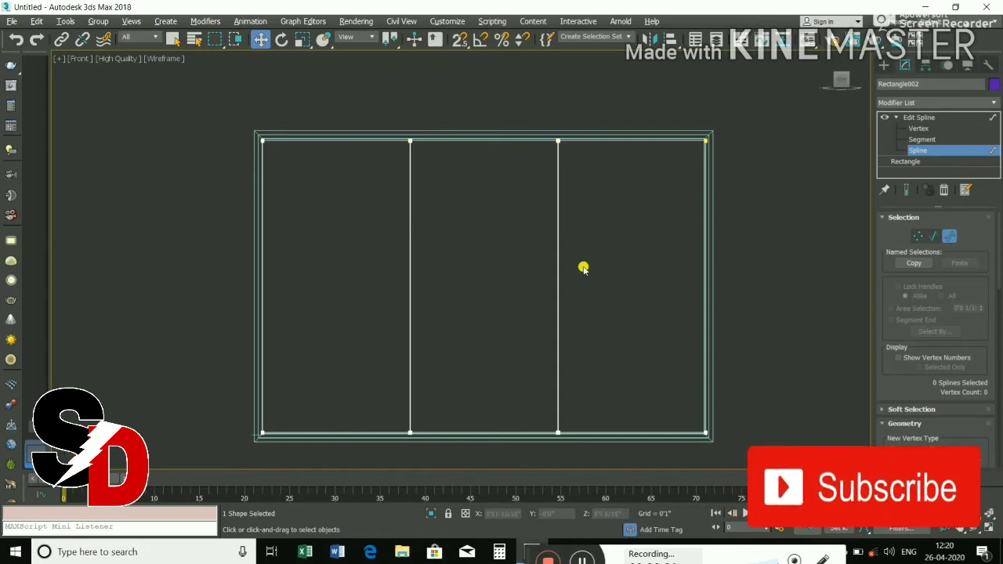
{"action": "left_click", "coordinate": [557, 267]}
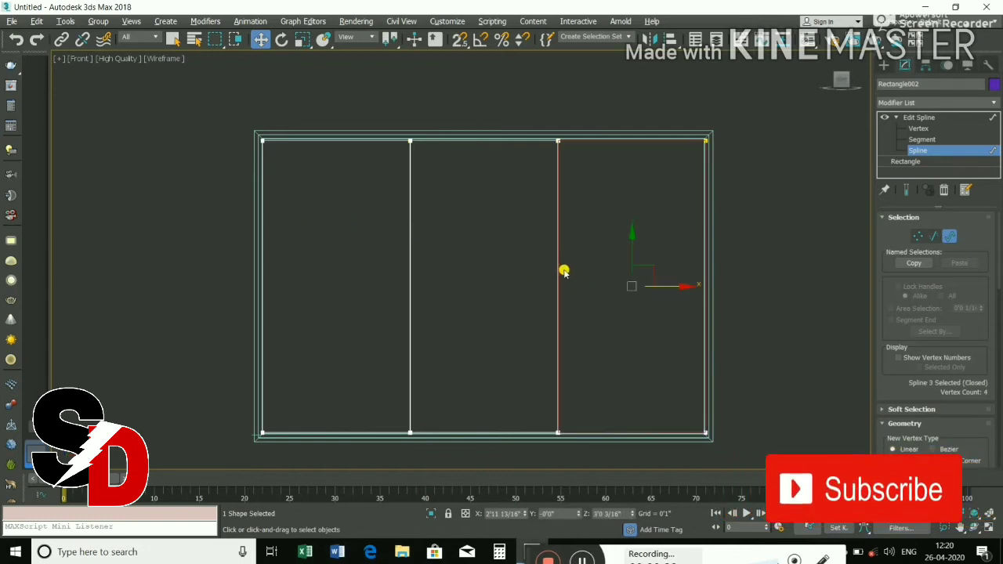
{"action": "left_click", "coordinate": [561, 274]}
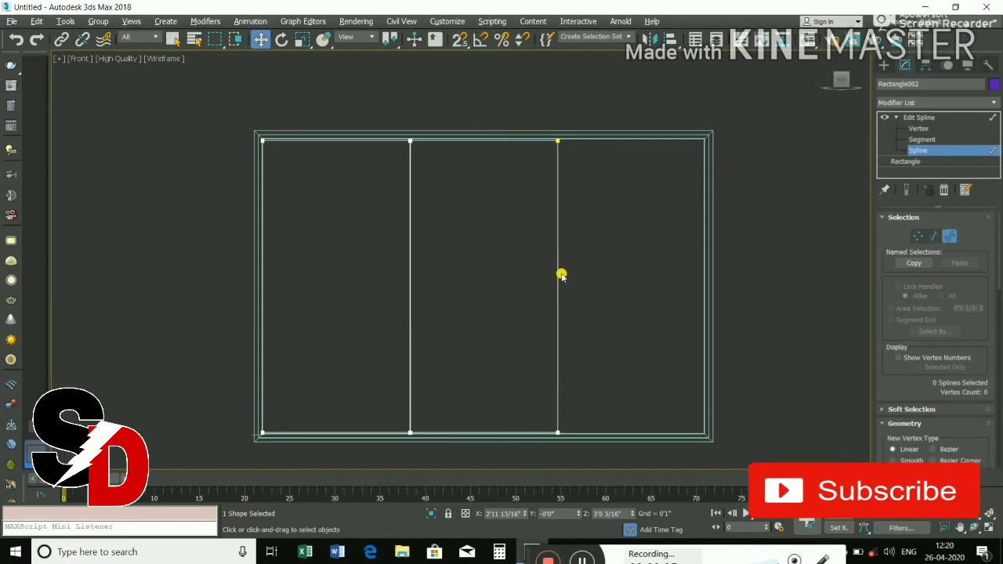
{"action": "left_click", "coordinate": [554, 268]}
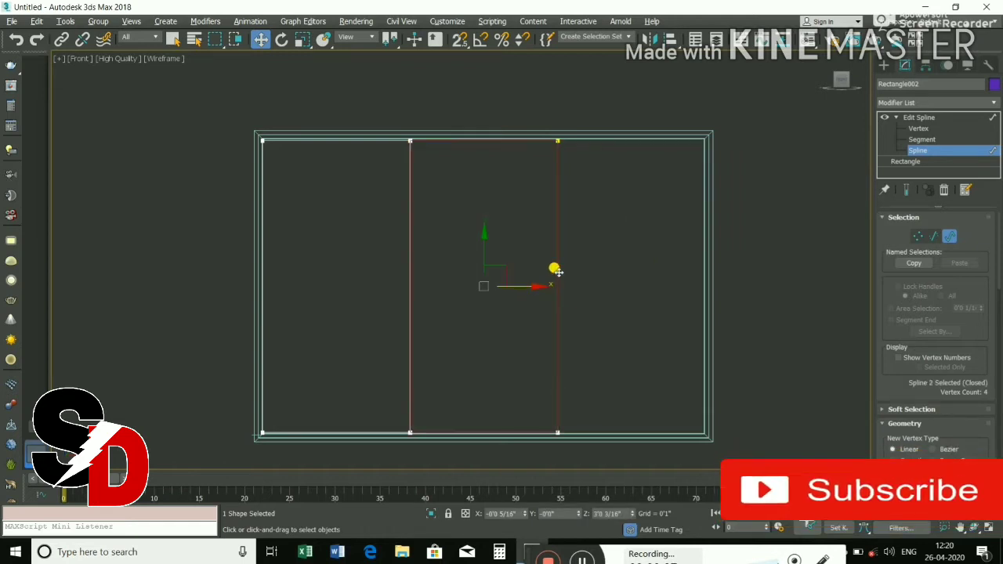
{"action": "key", "text": "Delete"}
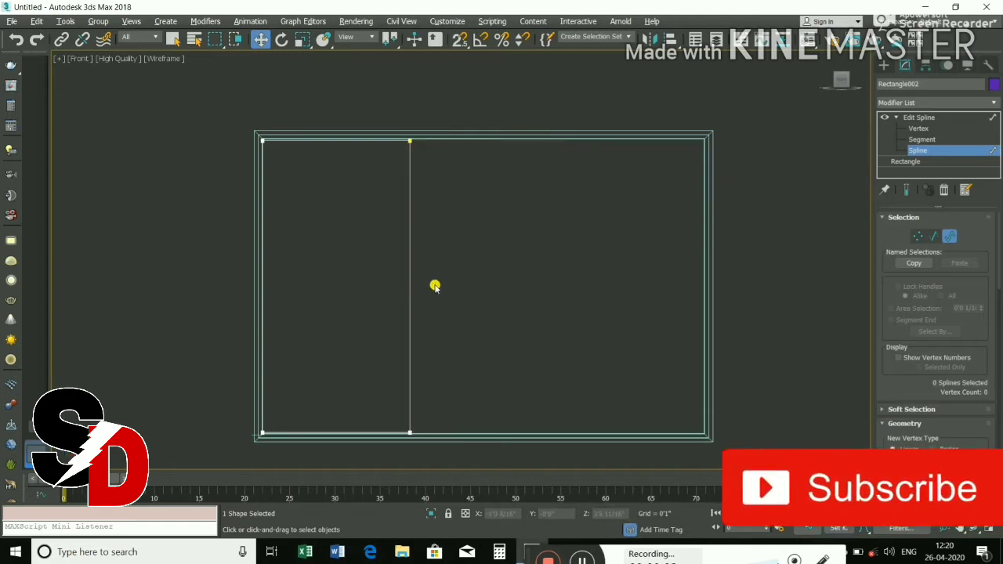
{"action": "left_click", "coordinate": [406, 289]}
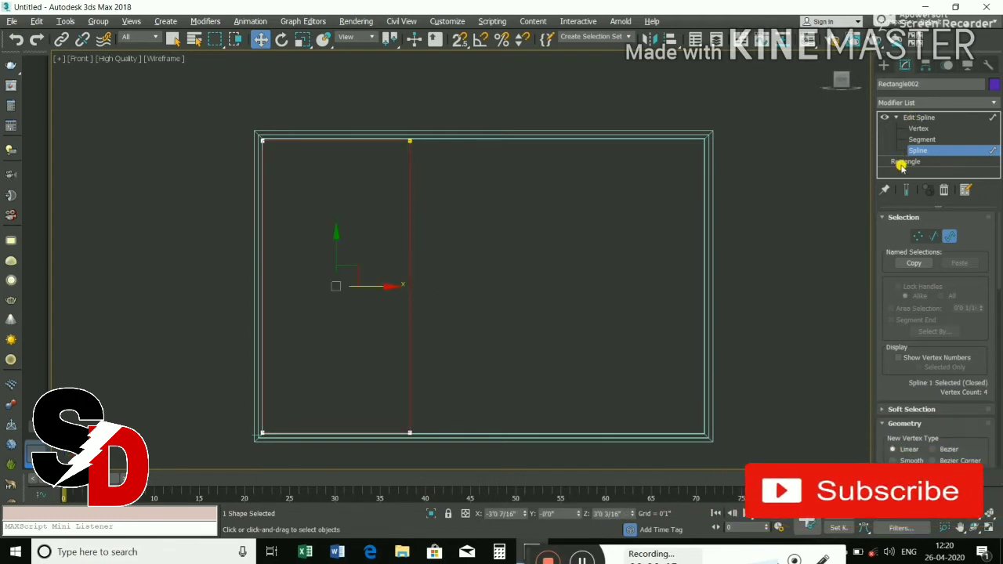
Step: Leave the Spline sub-object level, dismissing the stack warning, and return to top-level Edit Spline
{"action": "left_click", "coordinate": [901, 164]}
{"action": "left_click", "coordinate": [638, 215]}
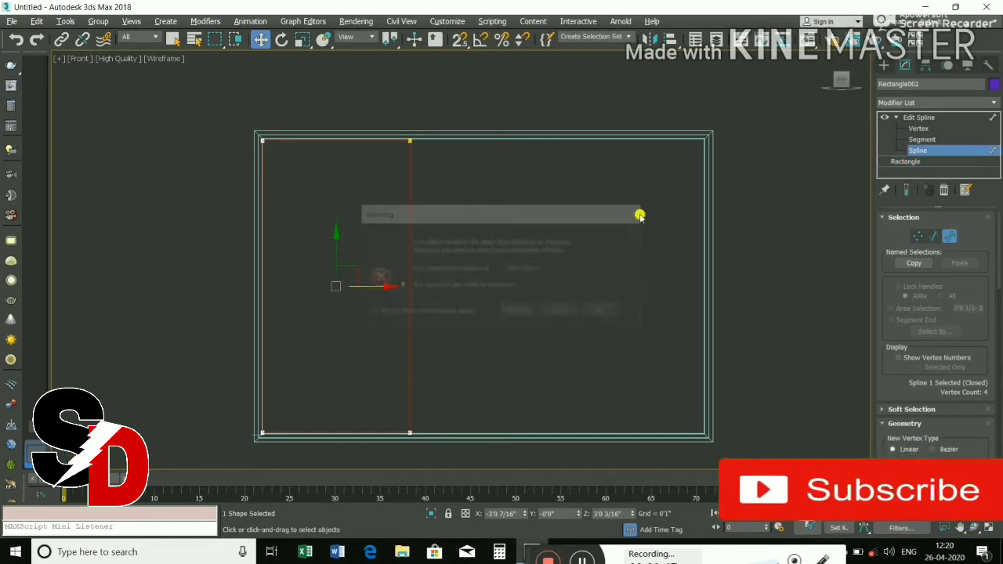
{"action": "left_click", "coordinate": [908, 117]}
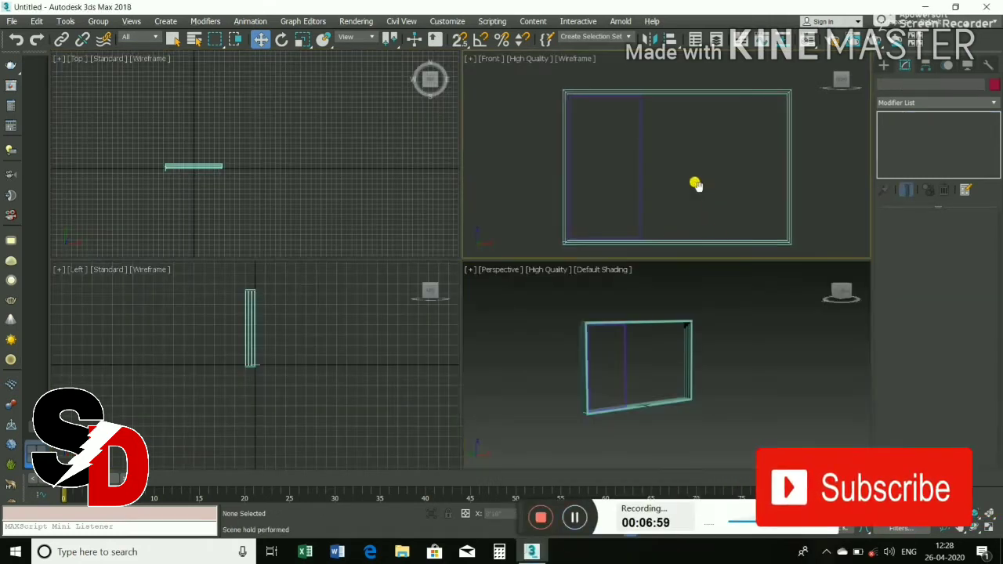
Step: Maximize the Front viewport and reset it to a straight Front view framing the window
{"action": "middle_click_drag", "start_coordinate": [695, 185], "coordinate": [653, 183]}
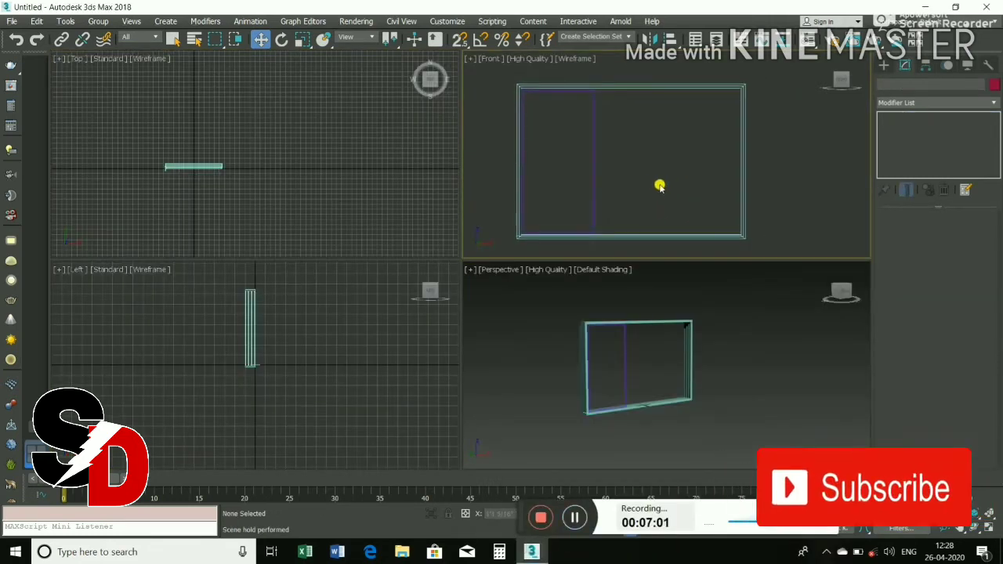
{"action": "key", "text": "alt+w"}
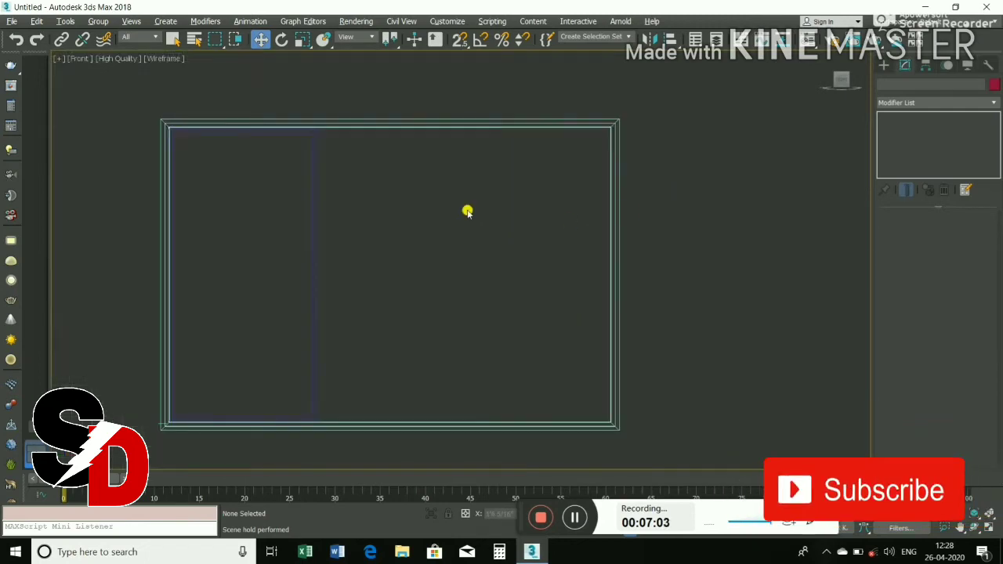
{"action": "mouse_move", "coordinate": [467, 211]}
{"action": "middle_mouse_down", "text": "alt"}
{"action": "mouse_move", "coordinate": [549, 201]}
{"action": "mouse_move", "coordinate": [762, 137]}
{"action": "middle_mouse_up", "text": "alt"}
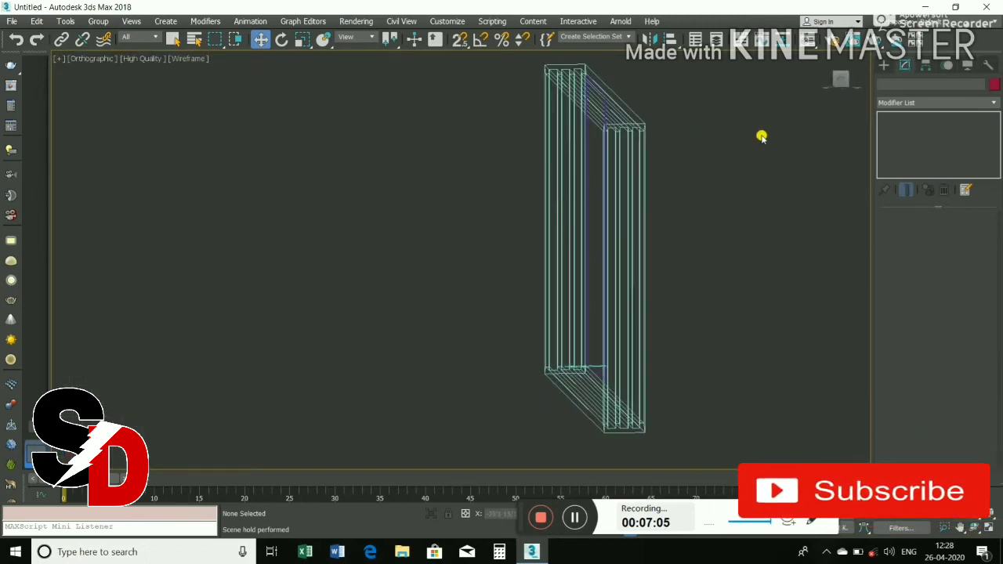
{"action": "left_click", "coordinate": [105, 58]}
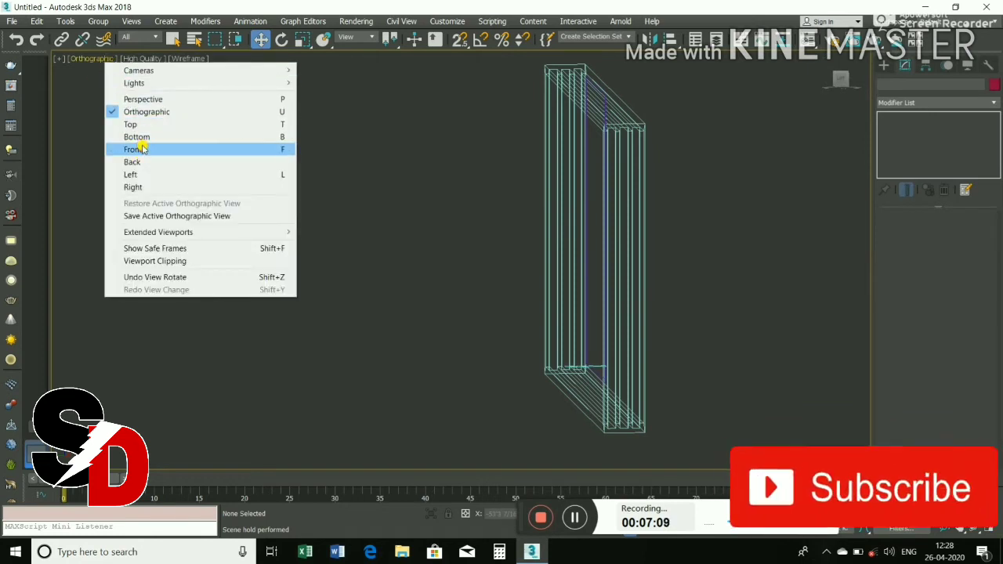
{"action": "left_click", "coordinate": [135, 148]}
{"action": "middle_click_drag", "start_coordinate": [519, 243], "coordinate": [571, 226]}
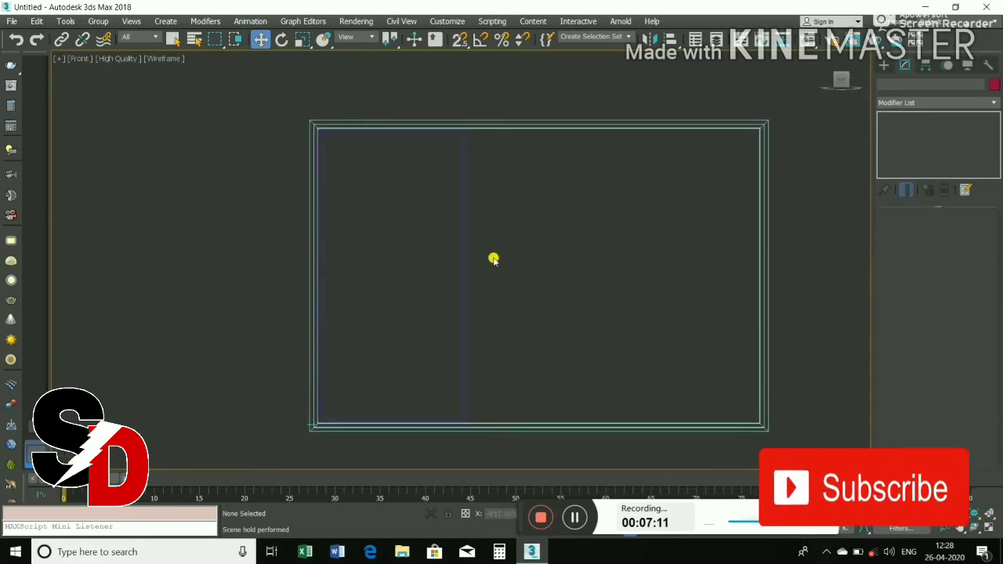
Step: Enable the rectangle's viewport rendering with a rectangular profile, Length 2" and Width 1"
{"action": "left_click", "coordinate": [459, 252]}
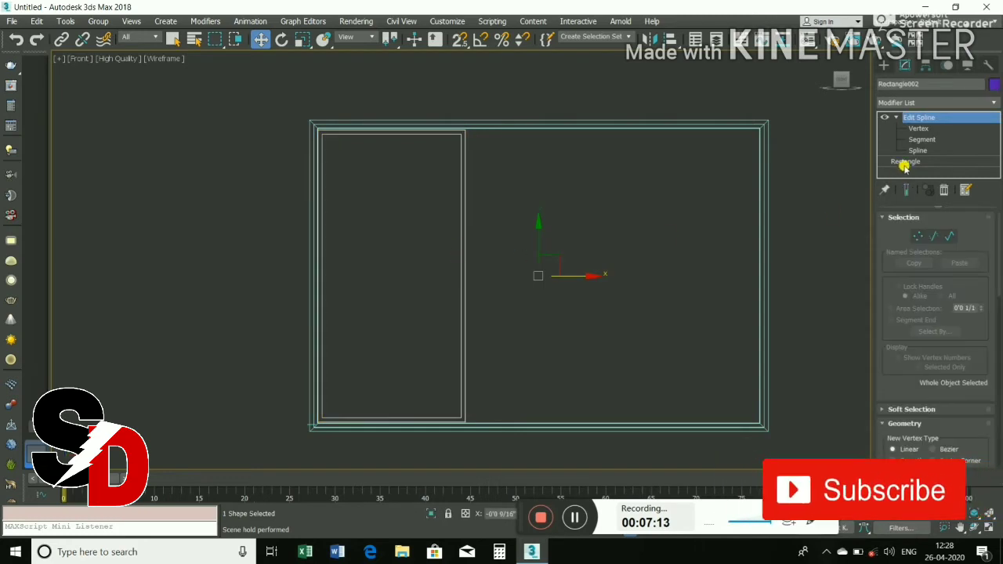
{"action": "left_click", "coordinate": [905, 162]}
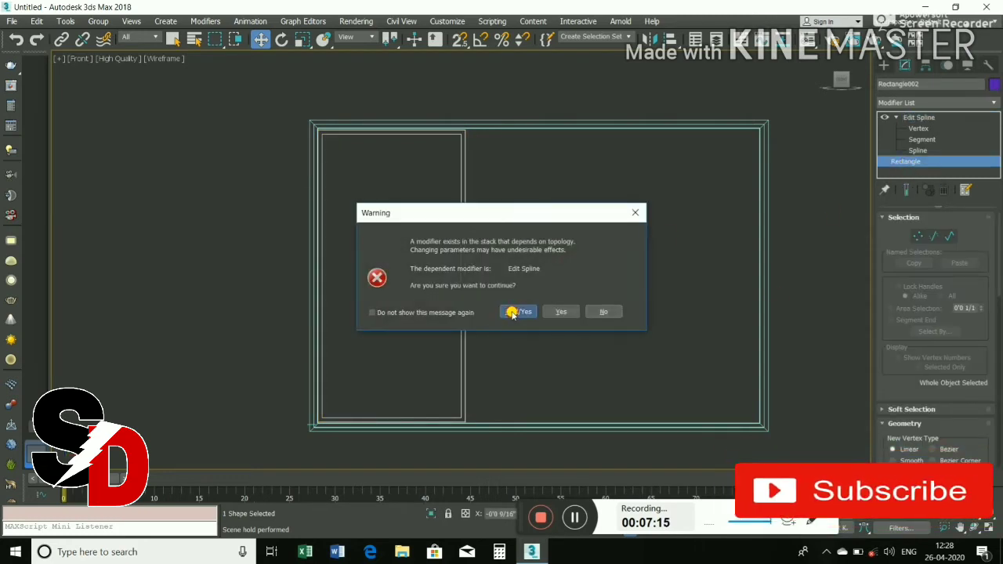
{"action": "left_click", "coordinate": [512, 312]}
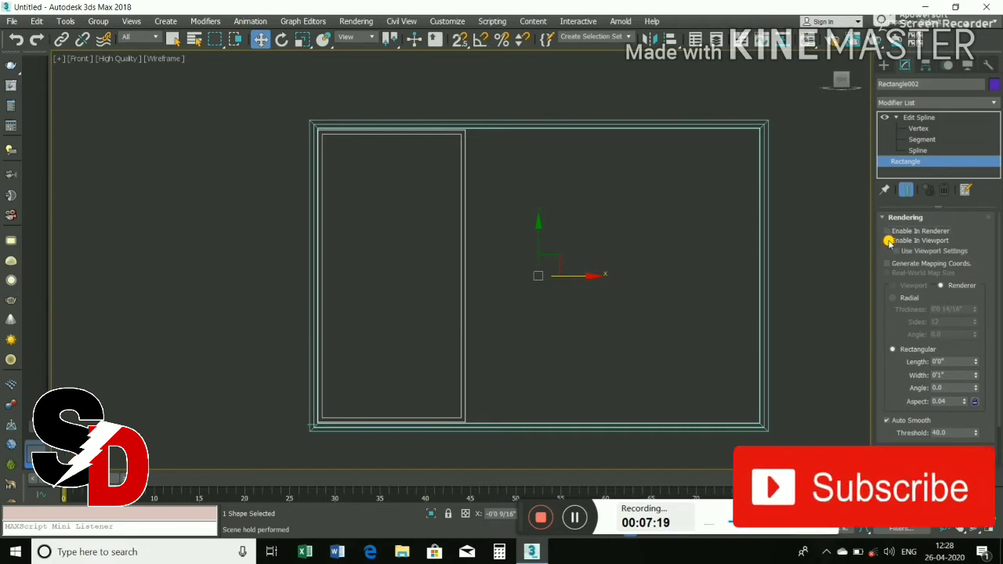
{"action": "left_click", "coordinate": [887, 241]}
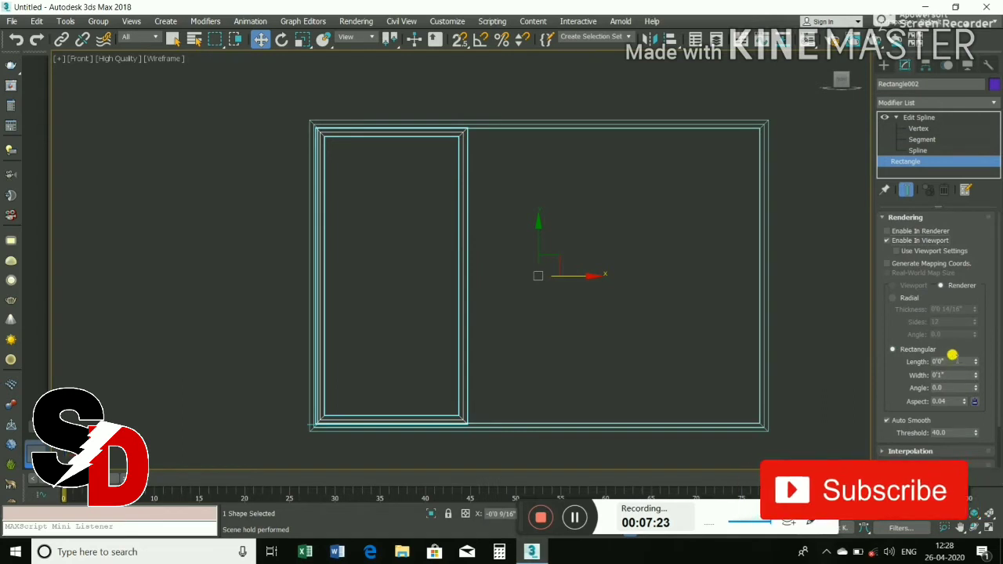
{"action": "left_click_drag", "start_coordinate": [948, 361], "coordinate": [883, 358]}
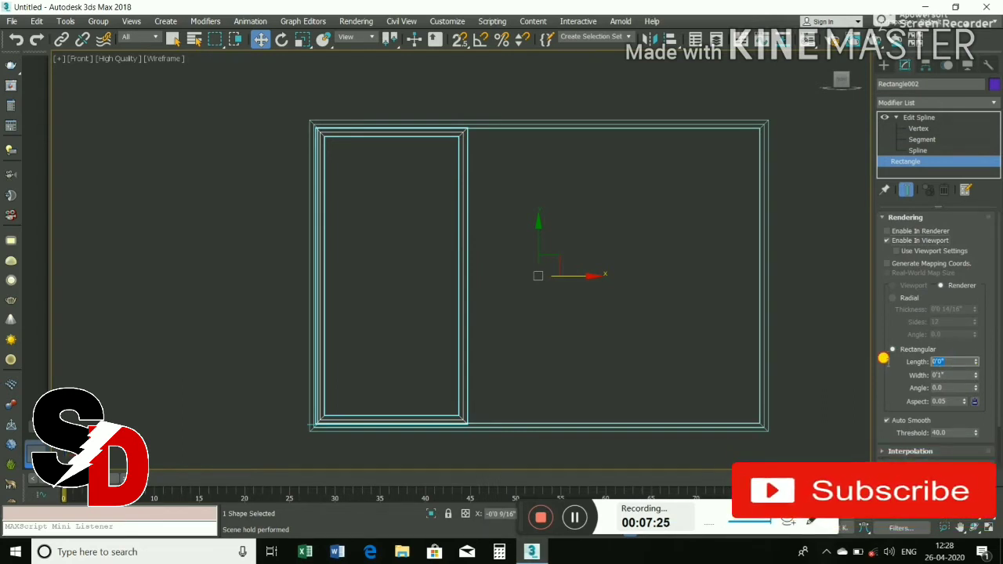
{"action": "type", "text": "2"}
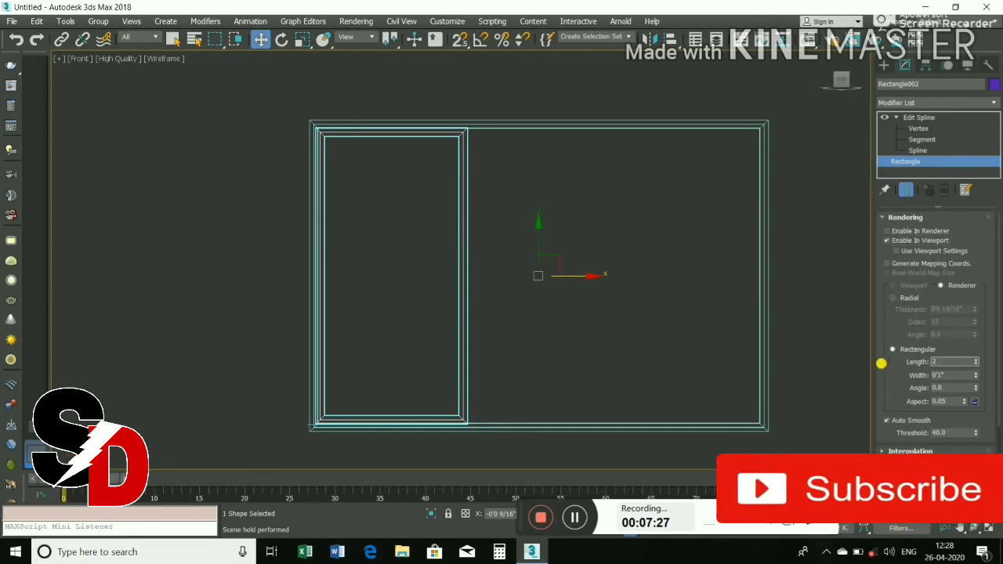
{"action": "key", "text": "Tab"}
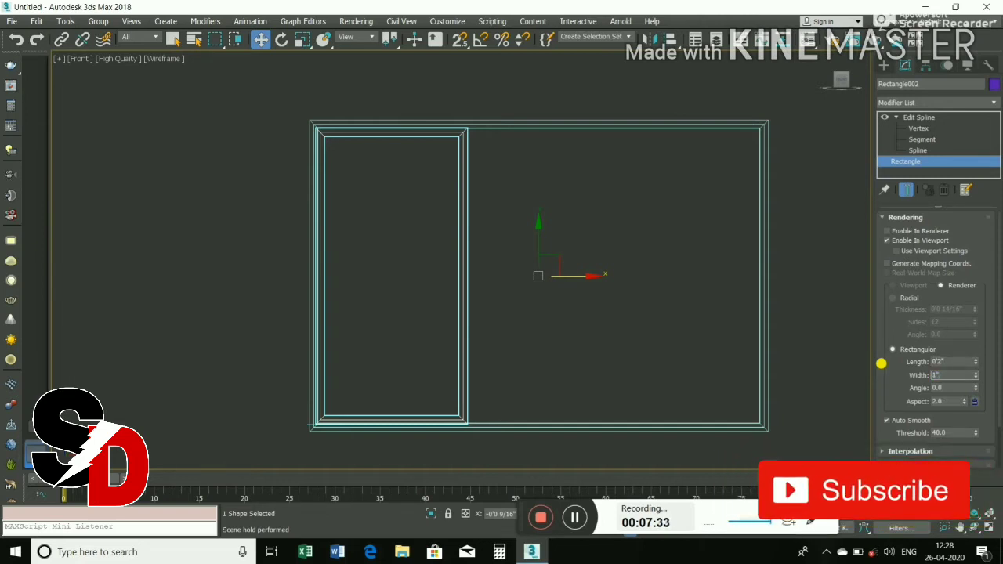
{"action": "key", "text": "Tab"}
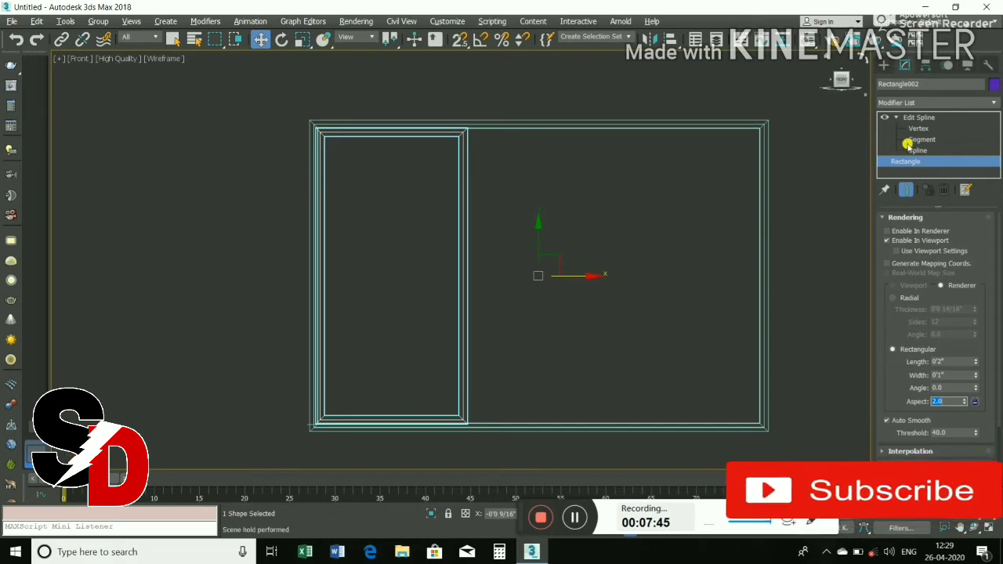
Step: Clear the selection and orbit a maximized Perspective view to inspect the frame in 3D
{"action": "left_click", "coordinate": [825, 206]}
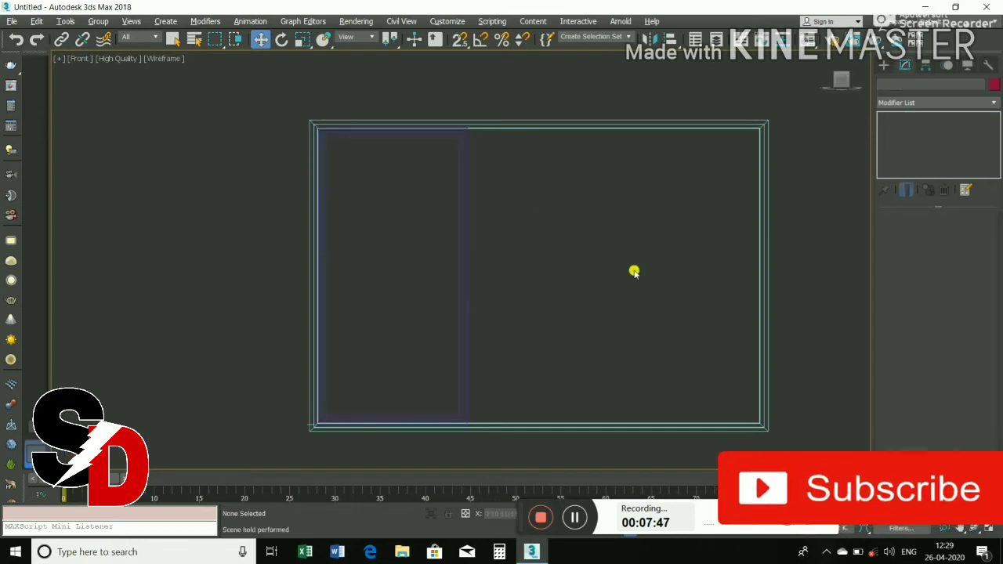
{"action": "key", "text": "alt+w"}
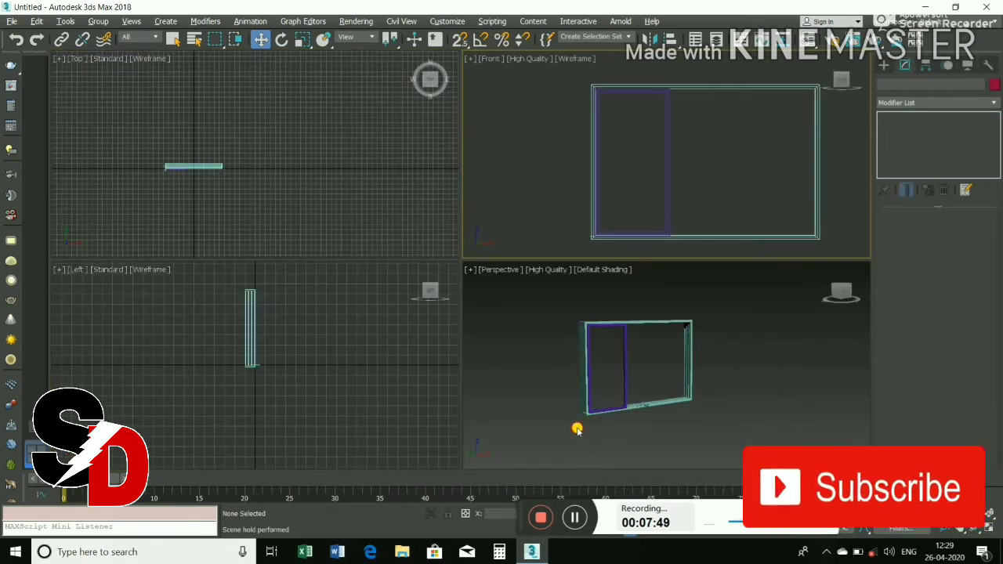
{"action": "left_click", "coordinate": [578, 425]}
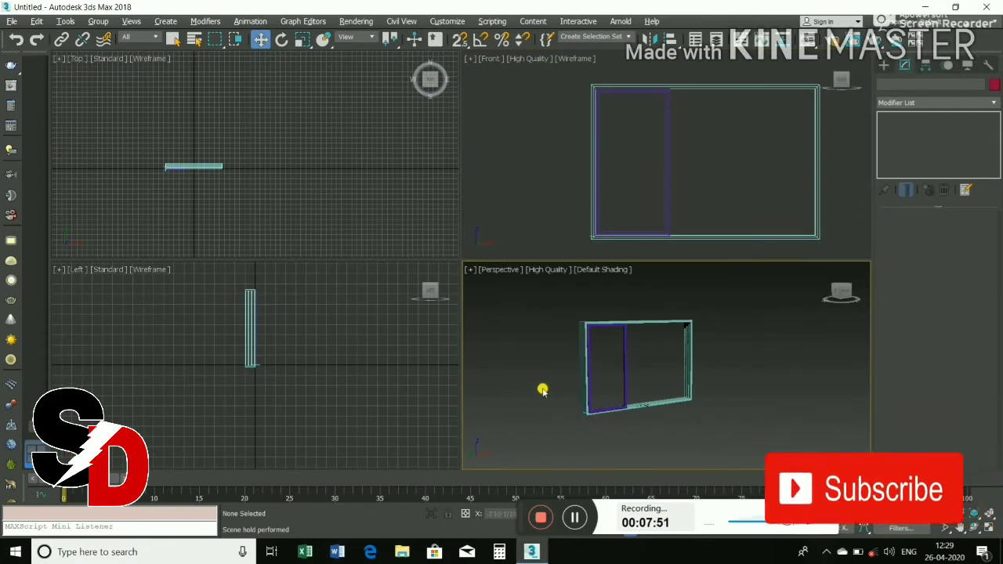
{"action": "key", "text": "alt+w"}
{"action": "mouse_move", "coordinate": [497, 353]}
{"action": "middle_mouse_down", "text": "alt"}
{"action": "mouse_move", "coordinate": [494, 253]}
{"action": "mouse_move", "coordinate": [481, 271]}
{"action": "mouse_move", "coordinate": [536, 263]}
{"action": "mouse_move", "coordinate": [472, 262]}
{"action": "middle_mouse_up", "text": "alt"}
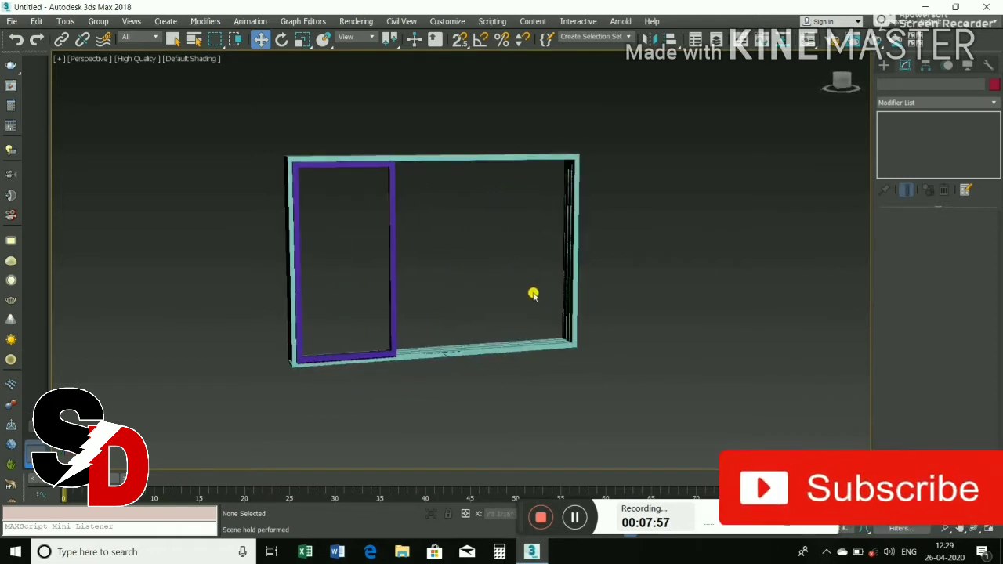
{"action": "key", "text": "alt+w"}
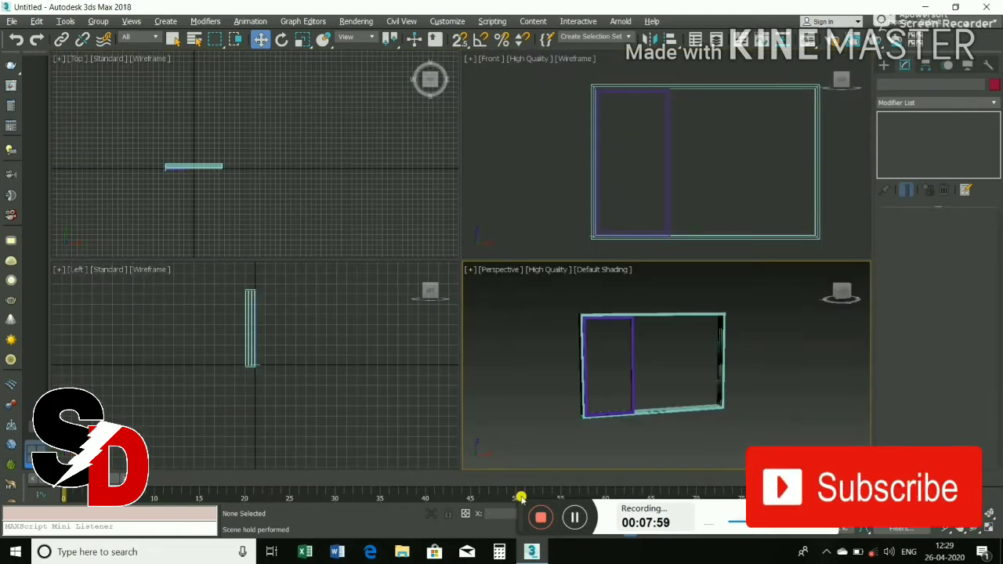
Step: Maximize the Top view, zoom in on the frame's left end, and hide the grid
{"action": "mouse_move", "coordinate": [183, 196]}
{"action": "middle_mouse_down"}
{"action": "mouse_move", "coordinate": [264, 179]}
{"action": "mouse_move", "coordinate": [246, 187]}
{"action": "middle_mouse_up"}
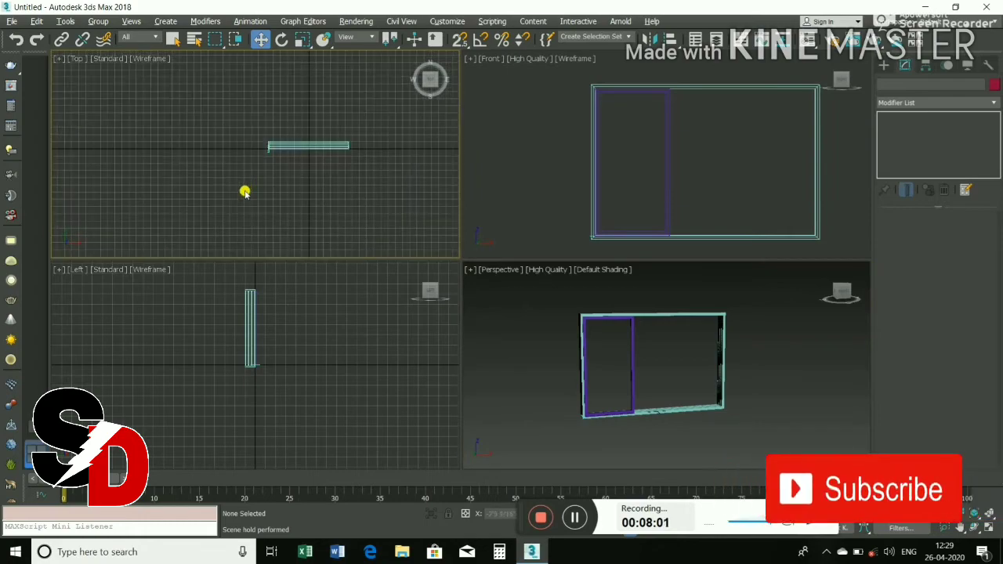
{"action": "key", "text": "alt+w"}
{"action": "scroll", "coordinate": [519, 258], "scroll_direction": "up", "scroll_amount": 3}
{"action": "scroll", "coordinate": [520, 257], "scroll_direction": "up", "scroll_amount": 3}
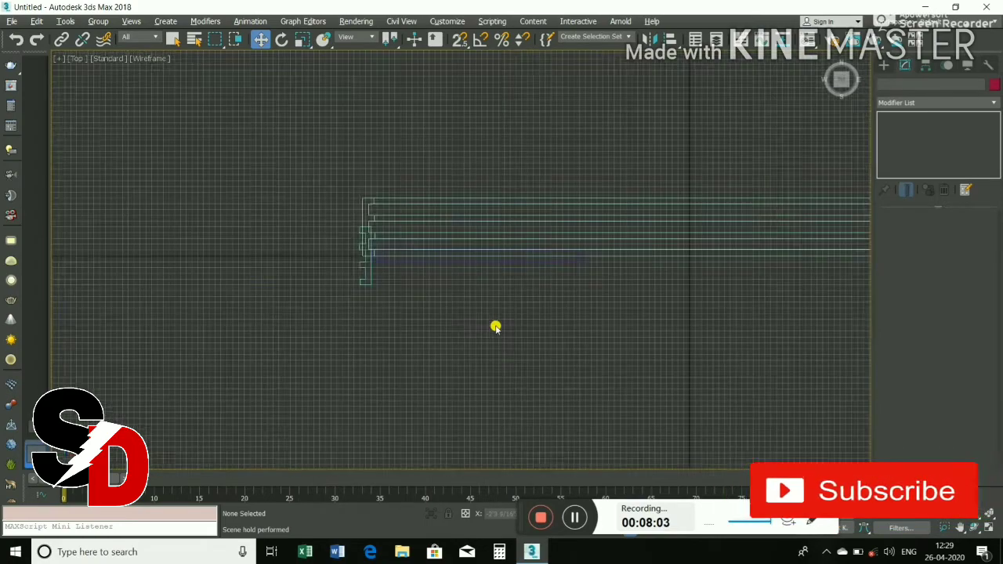
{"action": "middle_click_drag", "start_coordinate": [495, 328], "coordinate": [347, 361]}
{"action": "scroll", "coordinate": [358, 331], "scroll_direction": "up", "scroll_amount": 2}
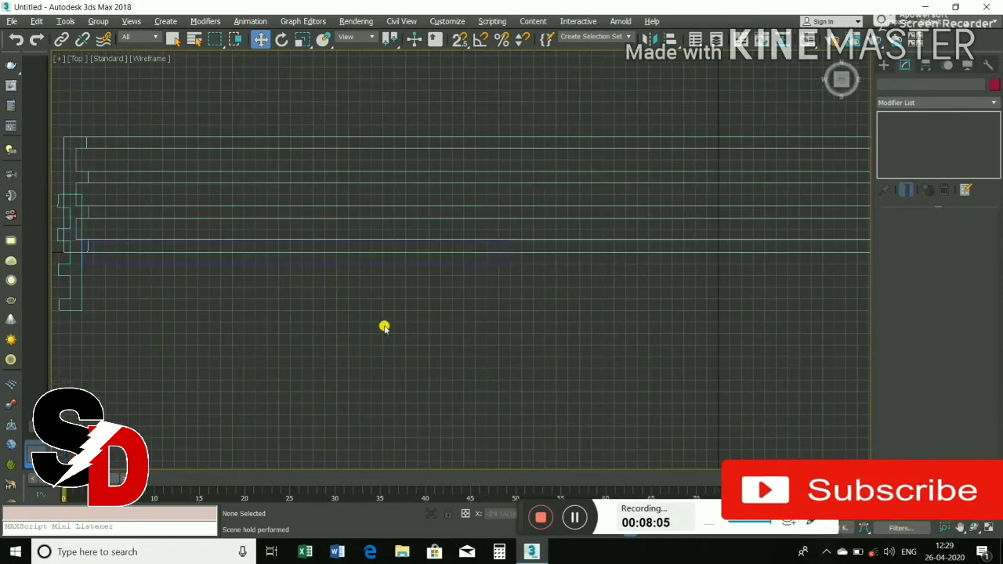
{"action": "key", "text": "g"}
{"action": "scroll", "coordinate": [324, 316], "scroll_direction": "down", "scroll_amount": 2}
{"action": "scroll", "coordinate": [355, 316], "scroll_direction": "down", "scroll_amount": 1}
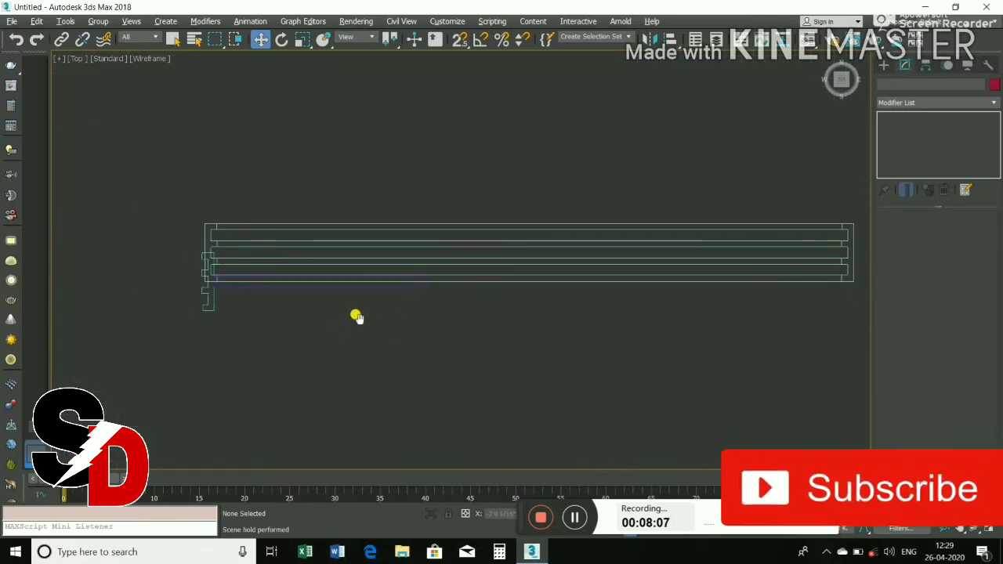
{"action": "scroll", "coordinate": [419, 310], "scroll_direction": "up", "scroll_amount": 2}
{"action": "scroll", "coordinate": [454, 267], "scroll_direction": "down", "scroll_amount": 2}
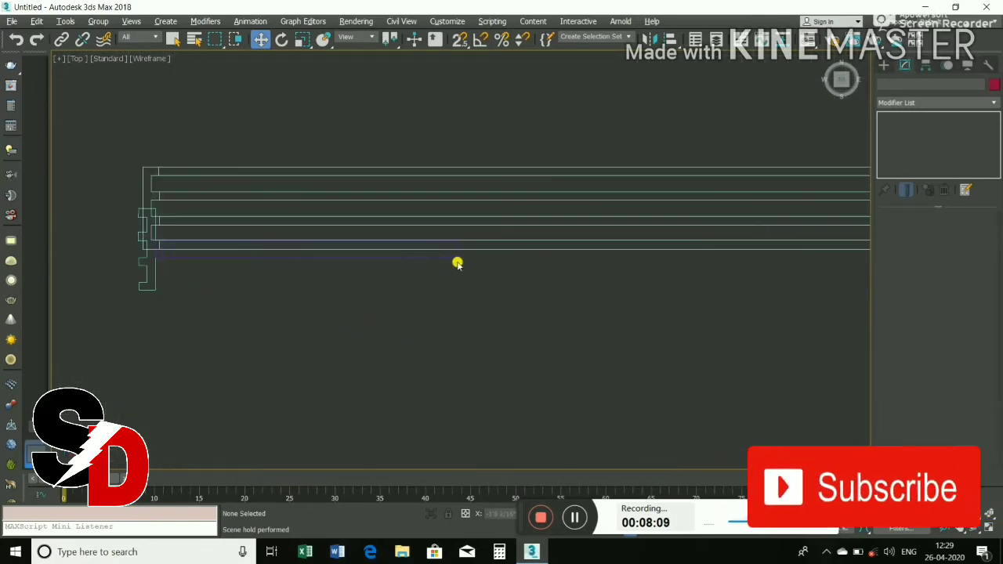
Step: Select the panel bar in the Top view, pick the Line spline tool, and zoom in on it
{"action": "left_click", "coordinate": [454, 250]}
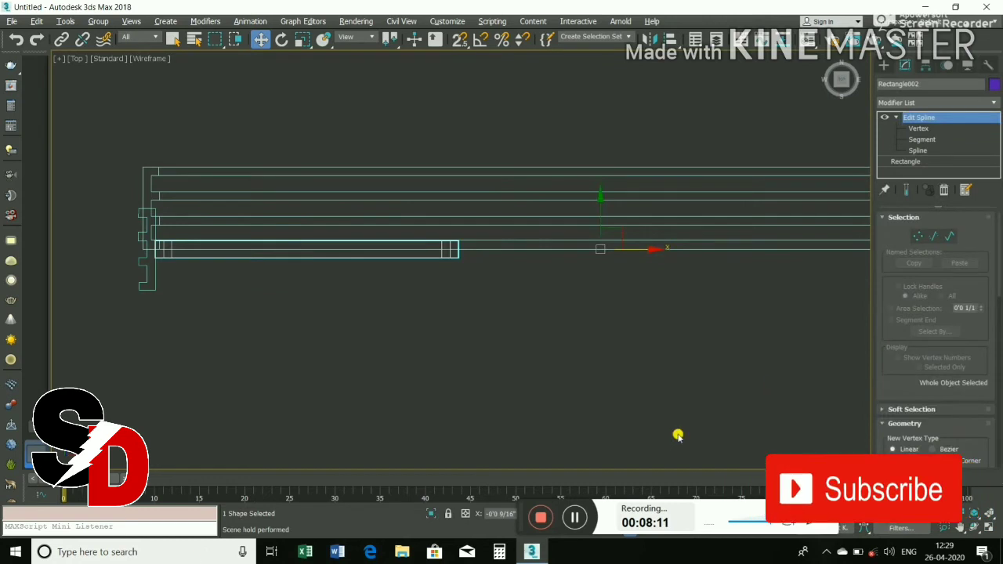
{"action": "left_click", "coordinate": [884, 65]}
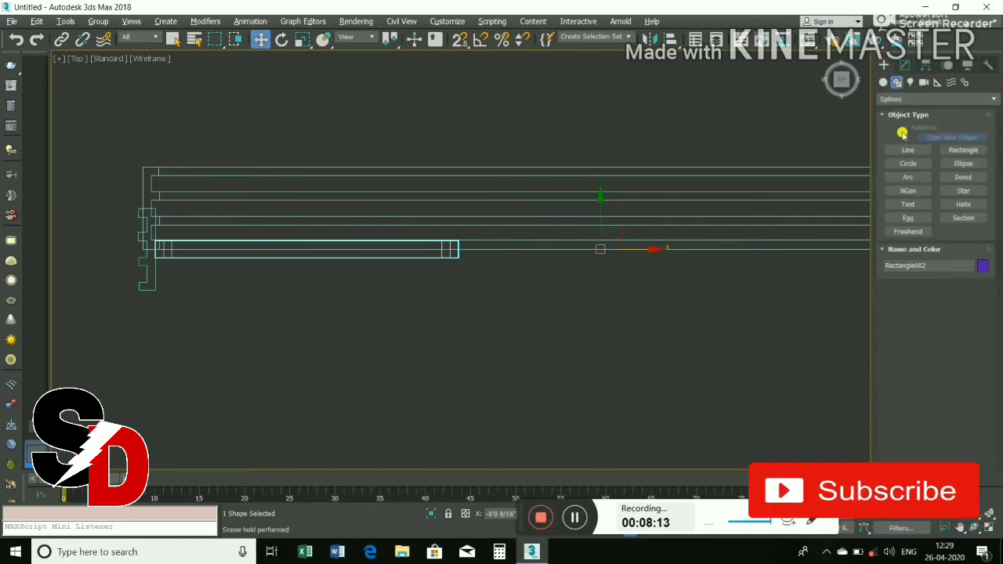
{"action": "left_click", "coordinate": [905, 147]}
{"action": "scroll", "coordinate": [194, 262], "scroll_direction": "up", "scroll_amount": 2}
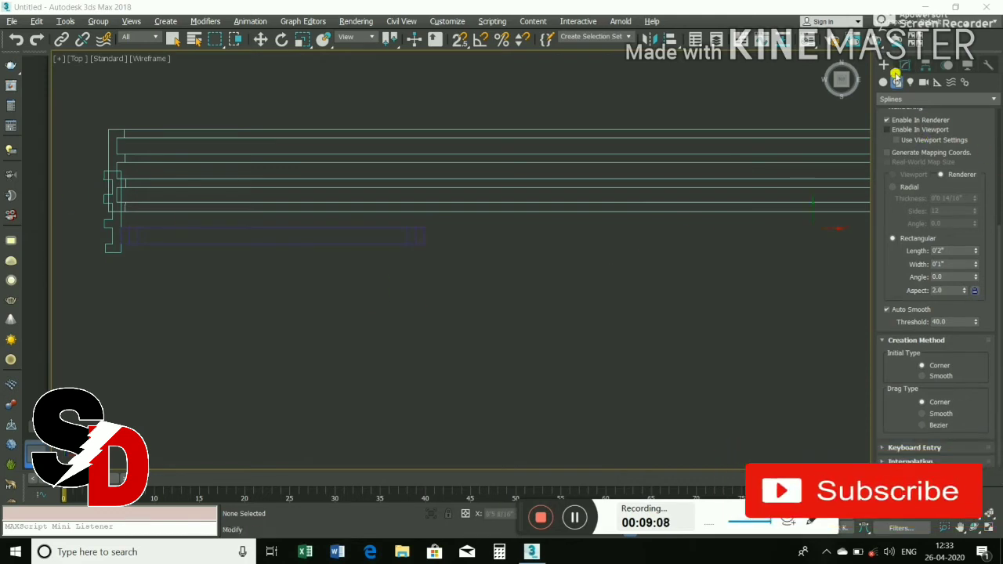
{"action": "left_click", "coordinate": [895, 75]}
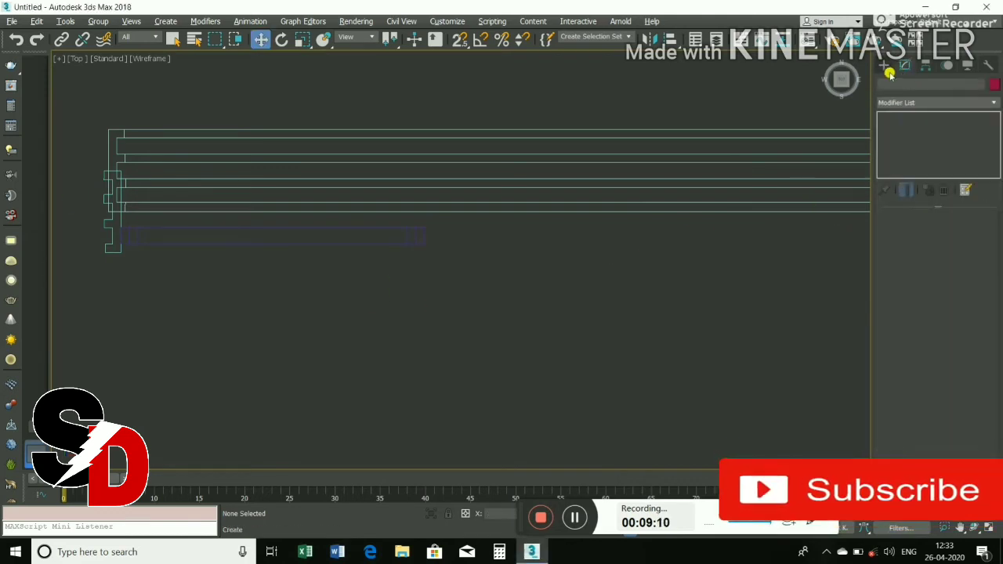
{"action": "left_click", "coordinate": [887, 70]}
{"action": "left_click", "coordinate": [912, 151]}
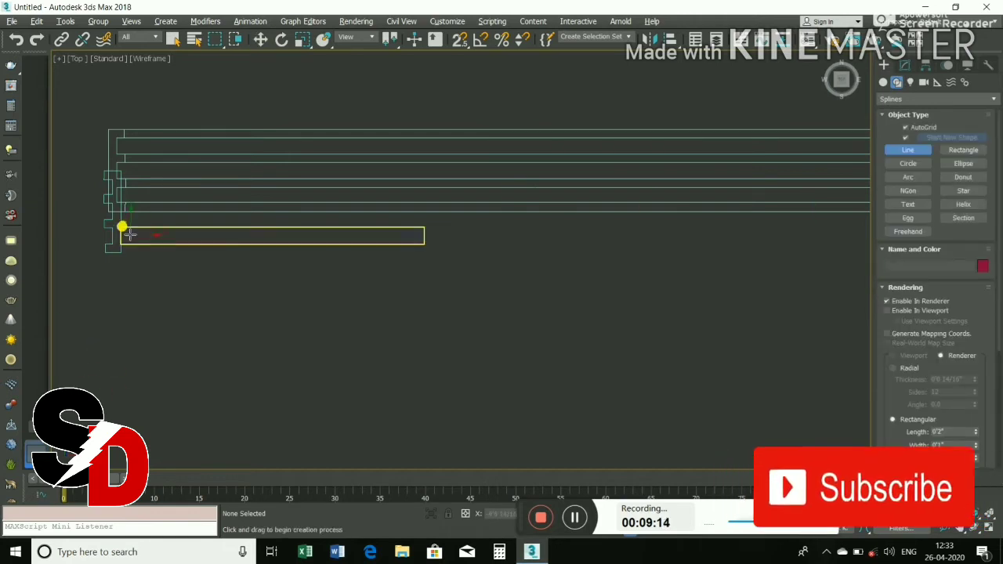
{"action": "scroll", "coordinate": [126, 237], "scroll_direction": "up", "scroll_amount": 2}
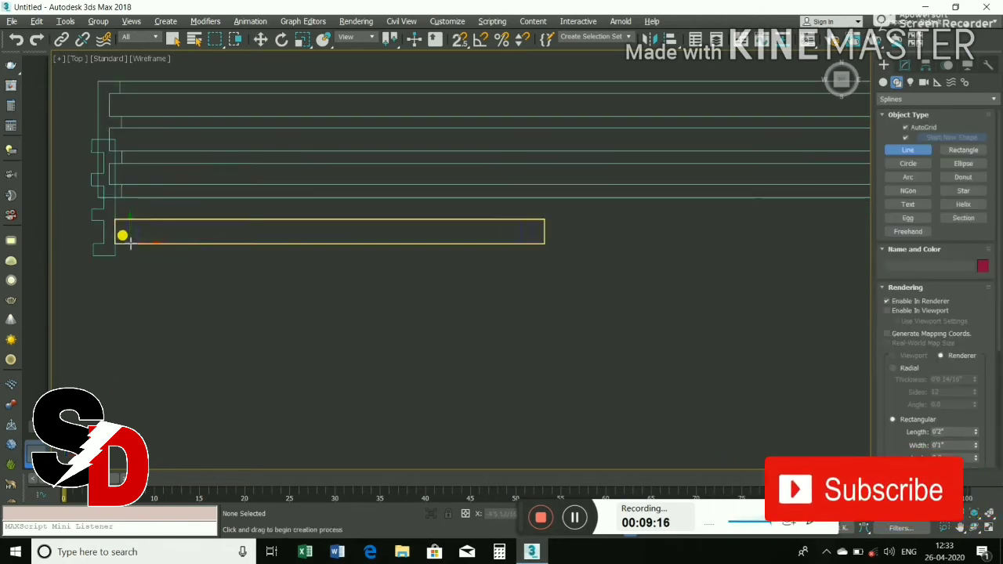
Step: Draw Line002 along the panel bar's length, nudge it up, then restore four views with Front active
{"action": "left_click", "coordinate": [126, 233]}
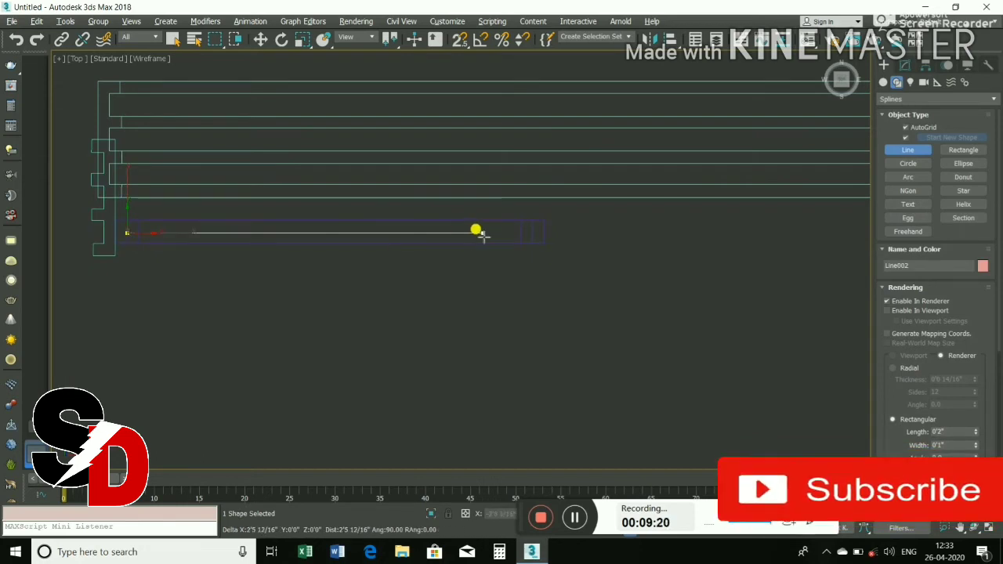
{"action": "left_click", "coordinate": [530, 232]}
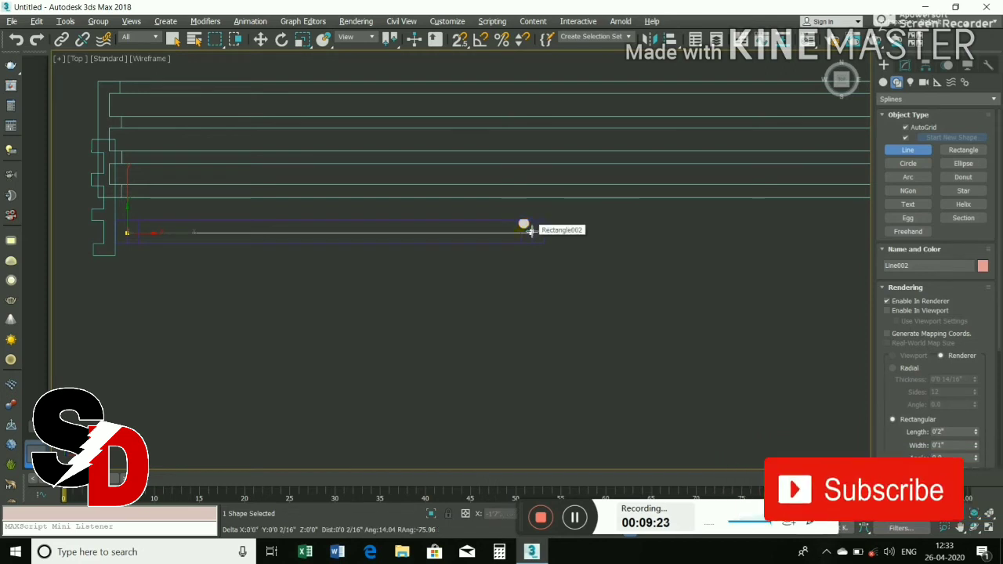
{"action": "right_click", "coordinate": [462, 274]}
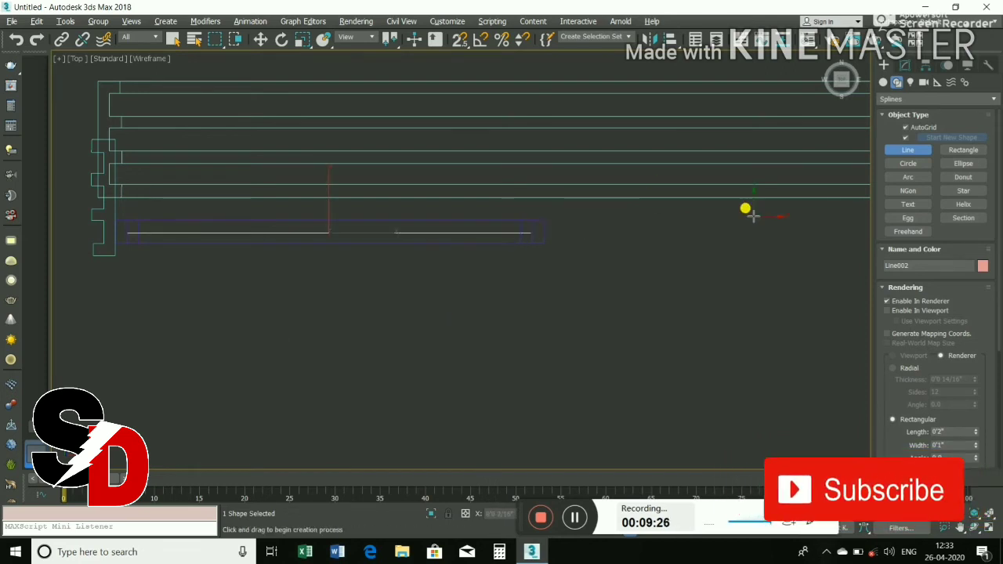
{"action": "left_click", "coordinate": [261, 39]}
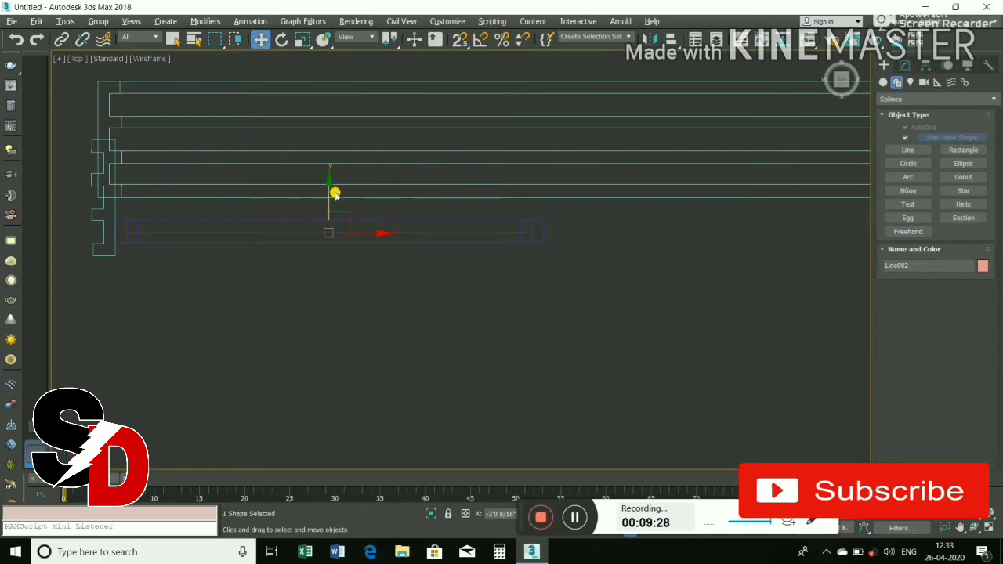
{"action": "left_click_drag", "start_coordinate": [329, 196], "coordinate": [329, 194]}
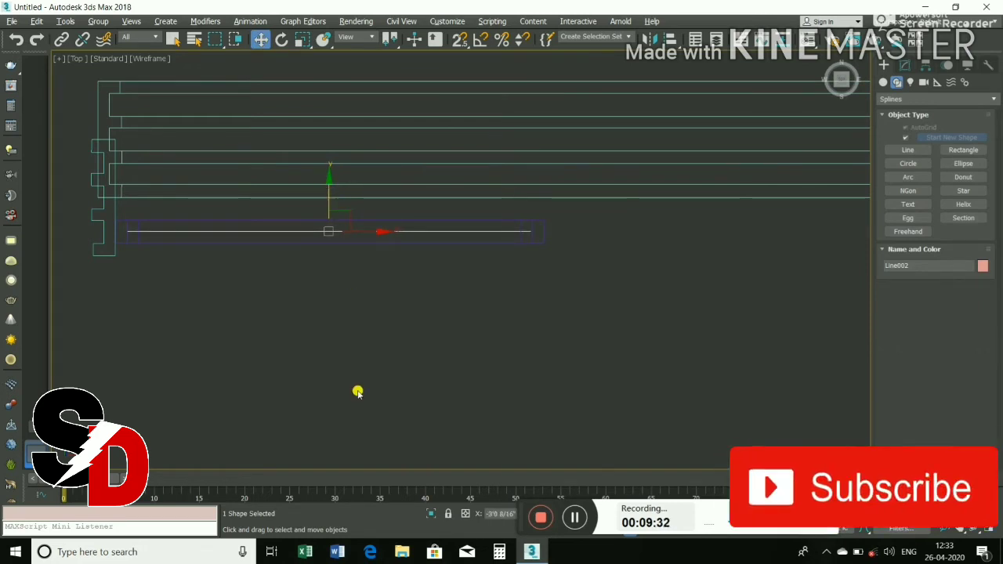
{"action": "key", "text": "alt+w"}
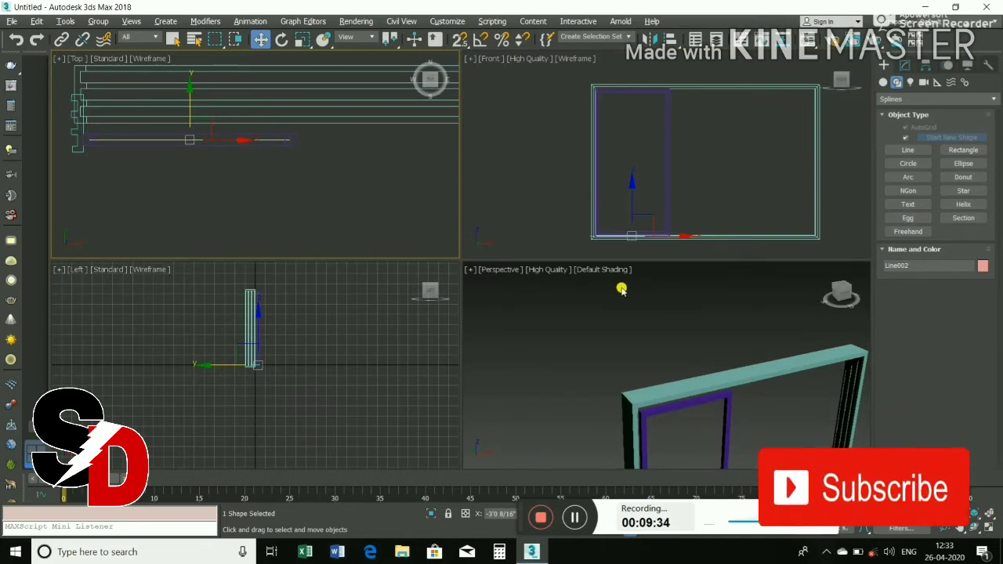
{"action": "left_click", "coordinate": [532, 160]}
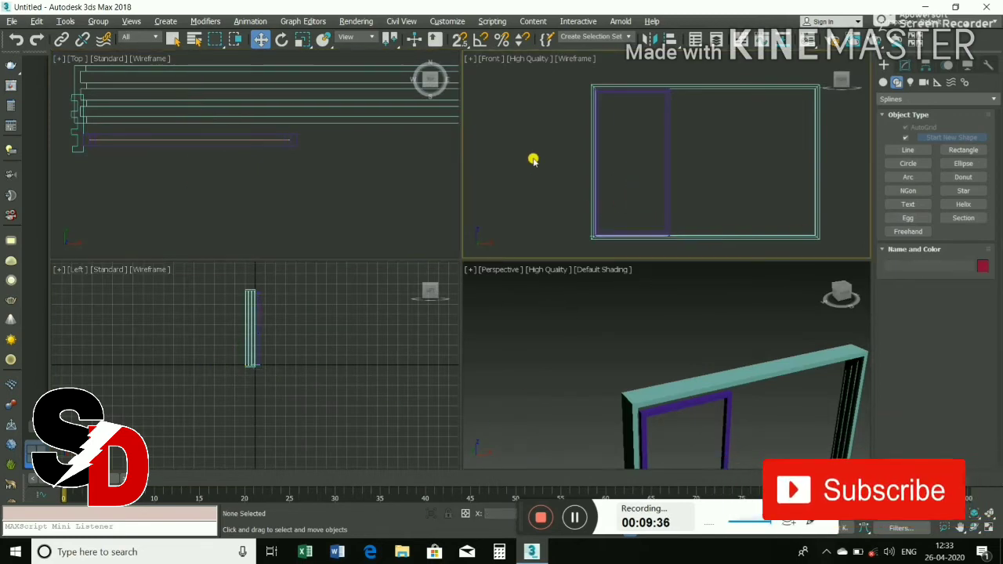
Step: Maximize the Front view, zoom to the frame bottom, and open Line002 in the Modify panel
{"action": "key", "text": "alt+w"}
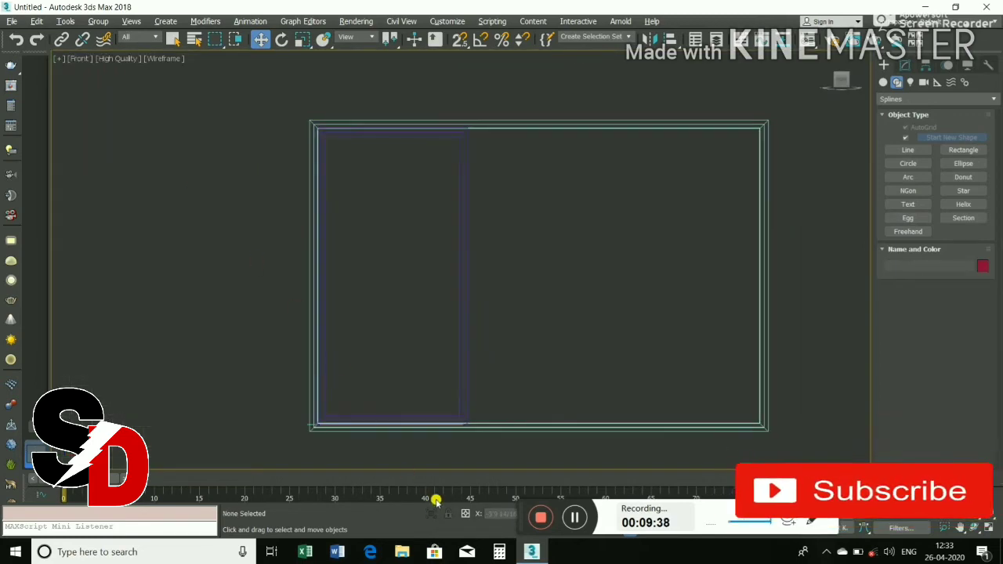
{"action": "scroll", "coordinate": [418, 331], "scroll_direction": "up", "scroll_amount": 3}
{"action": "scroll", "coordinate": [497, 340], "scroll_direction": "up", "scroll_amount": 2}
{"action": "scroll", "coordinate": [492, 359], "scroll_direction": "up", "scroll_amount": 2}
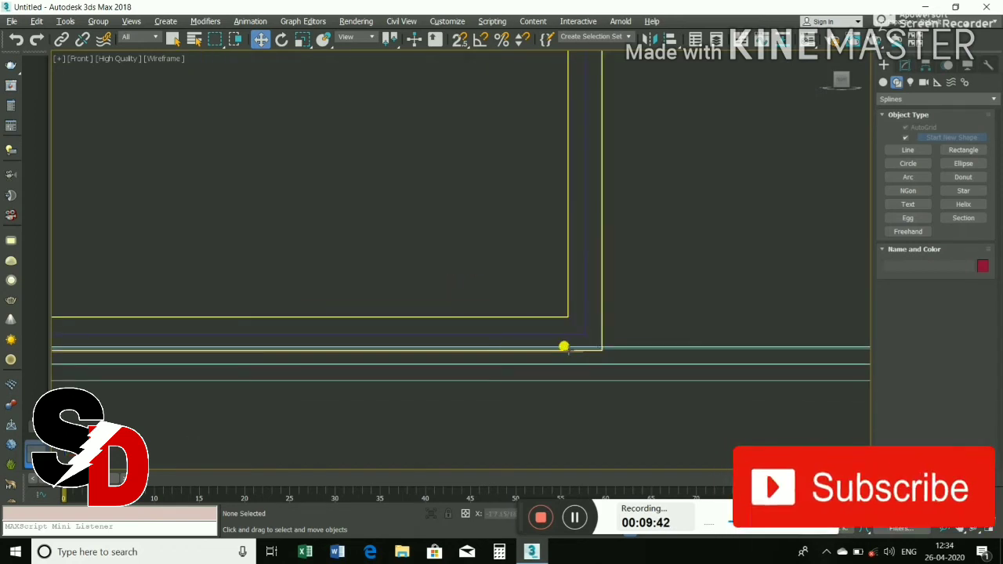
{"action": "scroll", "coordinate": [564, 347], "scroll_direction": "up", "scroll_amount": 2}
{"action": "left_click", "coordinate": [570, 353]}
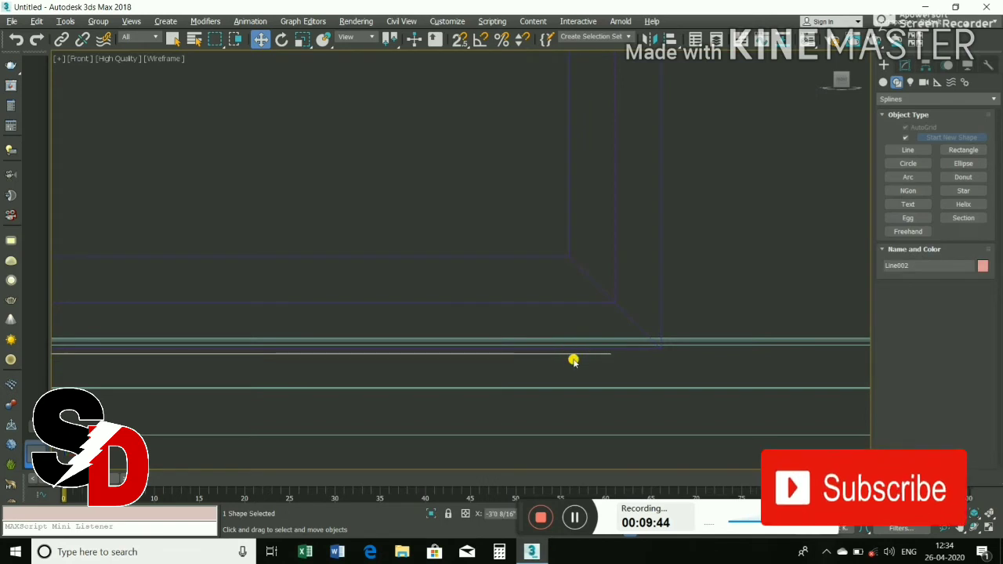
{"action": "scroll", "coordinate": [574, 360], "scroll_direction": "down", "scroll_amount": 3}
{"action": "left_click", "coordinate": [489, 230]}
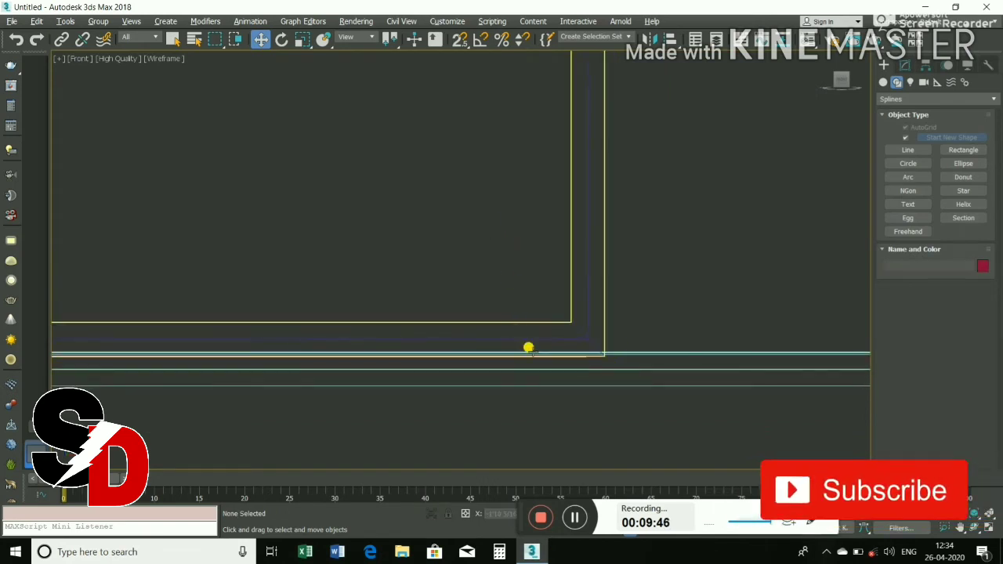
{"action": "scroll", "coordinate": [551, 376], "scroll_direction": "up", "scroll_amount": 2}
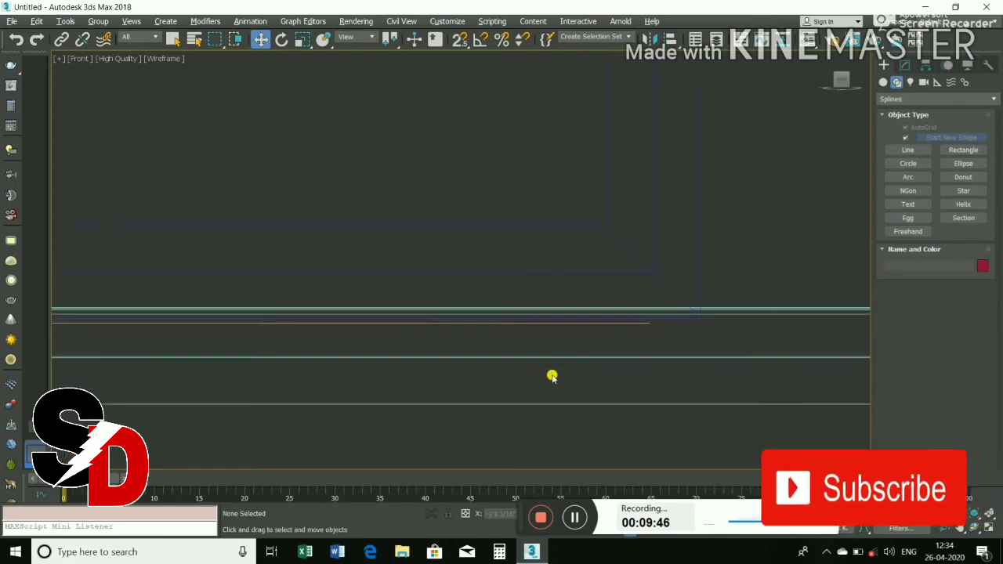
{"action": "left_click", "coordinate": [587, 322]}
{"action": "left_click", "coordinate": [904, 65]}
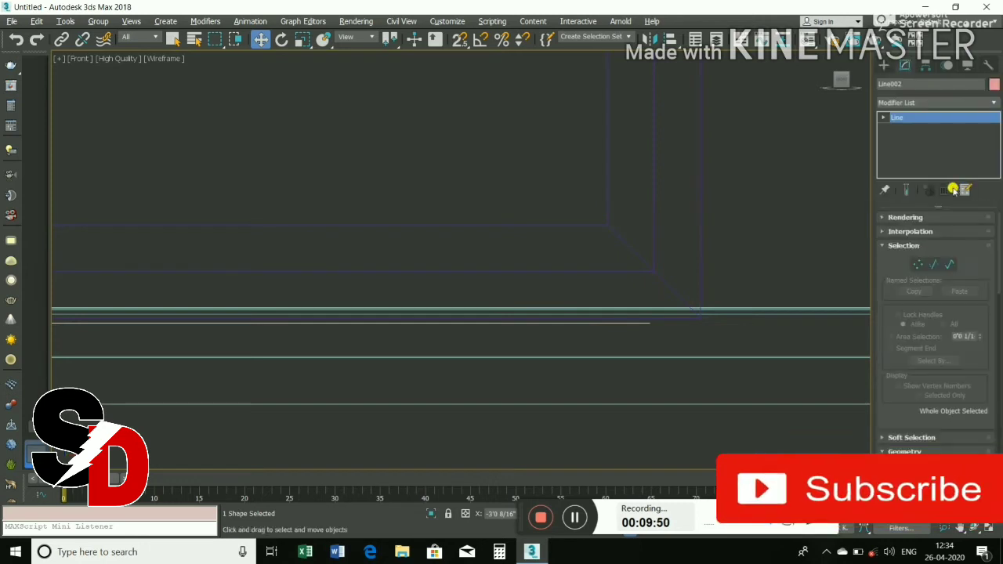
Step: Add an Extrude modifier to Line002 from the Modifier List
{"action": "left_click", "coordinate": [937, 103]}
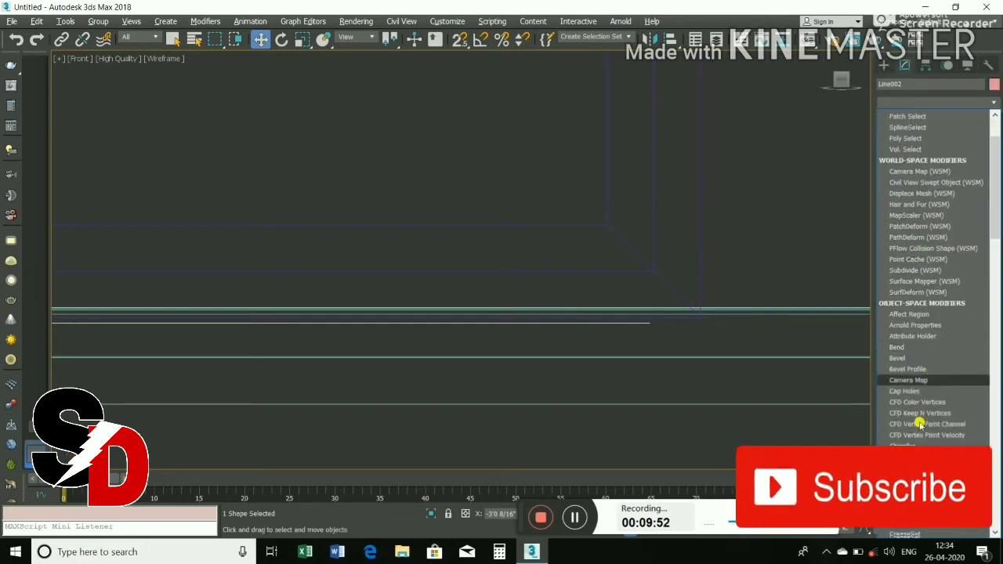
{"action": "scroll", "coordinate": [918, 405], "scroll_direction": "down", "scroll_amount": 2}
{"action": "scroll", "coordinate": [918, 353], "scroll_direction": "down", "scroll_amount": 2}
{"action": "scroll", "coordinate": [921, 216], "scroll_direction": "up", "scroll_amount": 2}
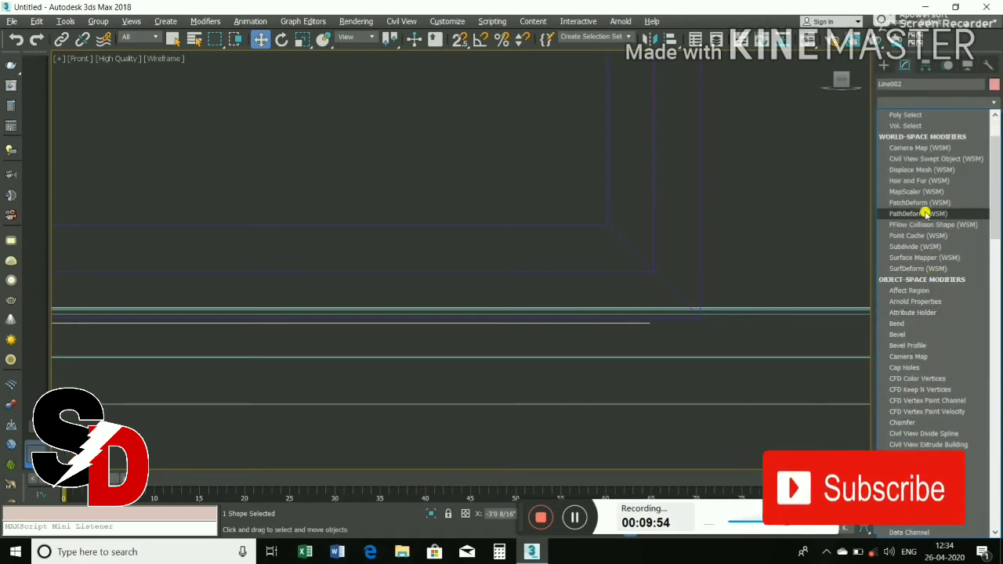
{"action": "scroll", "coordinate": [901, 431], "scroll_direction": "down", "scroll_amount": 2}
{"action": "scroll", "coordinate": [901, 430], "scroll_direction": "down", "scroll_amount": 1}
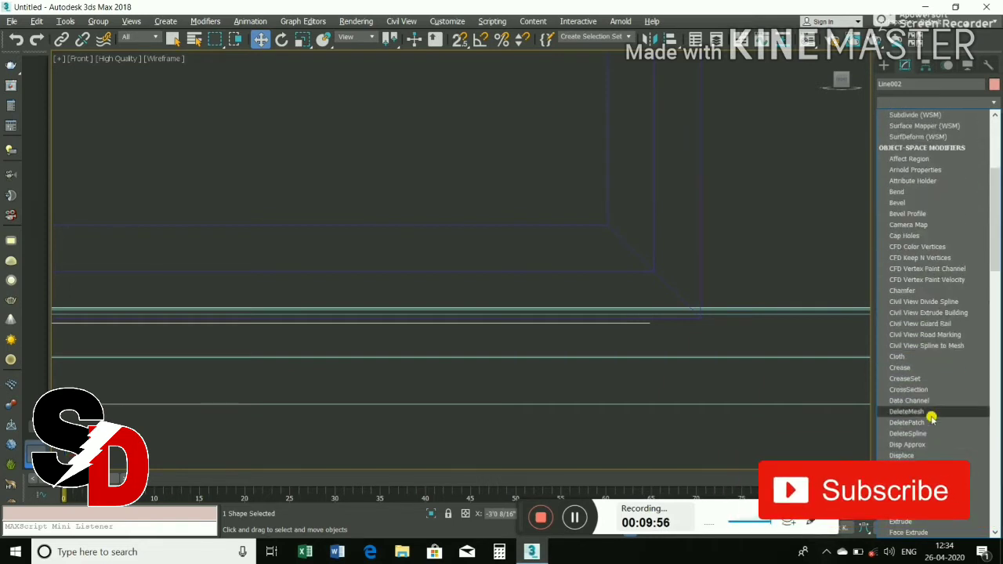
{"action": "scroll", "coordinate": [928, 415], "scroll_direction": "down", "scroll_amount": 2}
{"action": "left_click", "coordinate": [909, 448]}
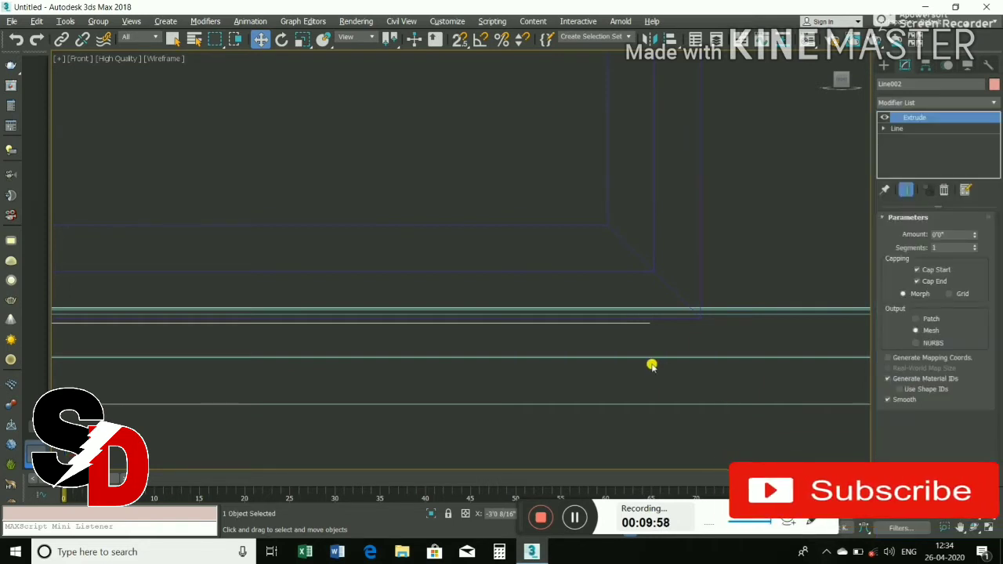
{"action": "scroll", "coordinate": [651, 362], "scroll_direction": "down", "scroll_amount": 1}
{"action": "scroll", "coordinate": [651, 362], "scroll_direction": "down", "scroll_amount": 1}
{"action": "scroll", "coordinate": [814, 286], "scroll_direction": "down", "scroll_amount": 1}
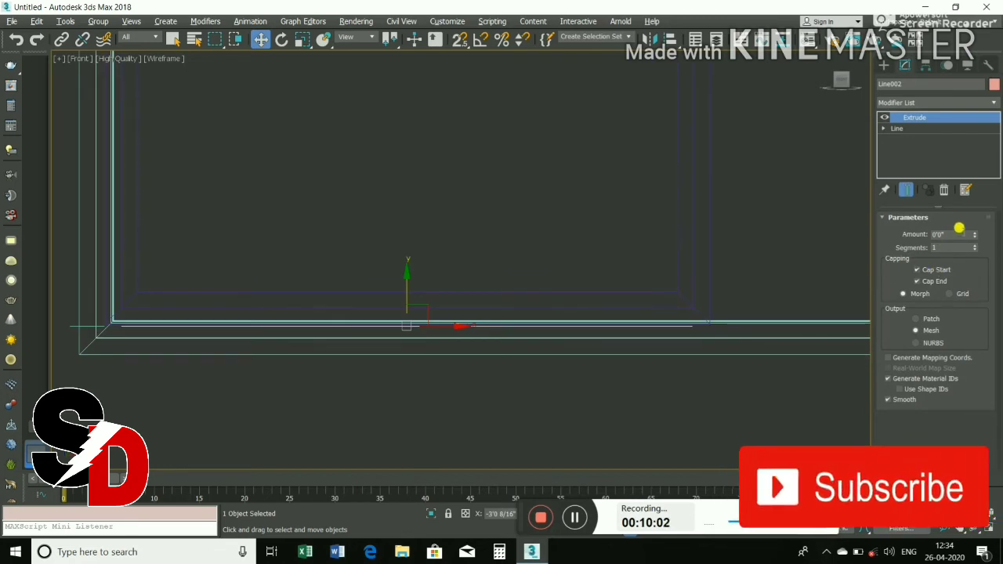
Step: Set the Extrude Amount to 6', then nudge it down to 5'11"
{"action": "double_click", "coordinate": [938, 233]}
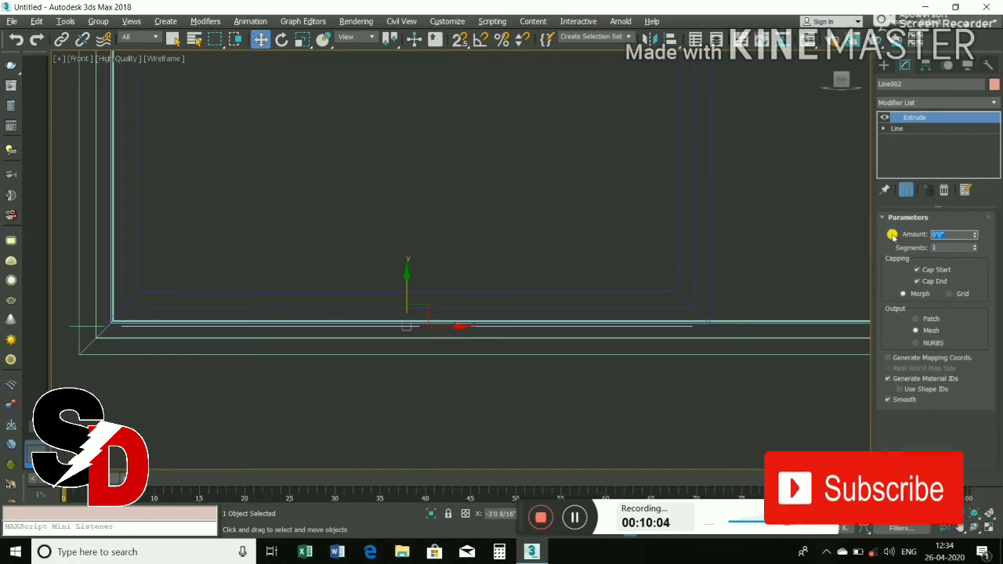
{"action": "type", "text": "6"}
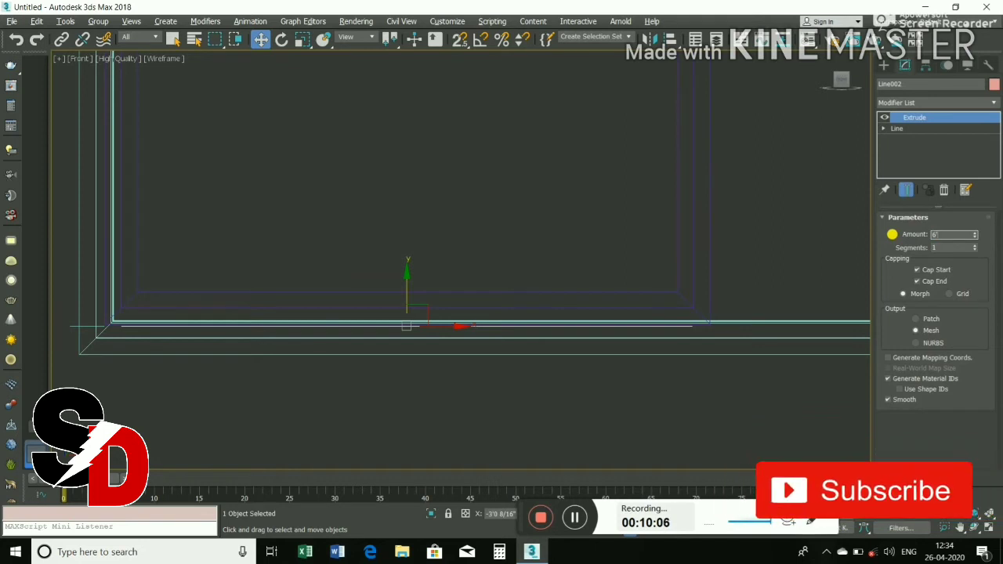
{"action": "key", "text": "Tab"}
{"action": "scroll", "coordinate": [661, 224], "scroll_direction": "down", "scroll_amount": 1}
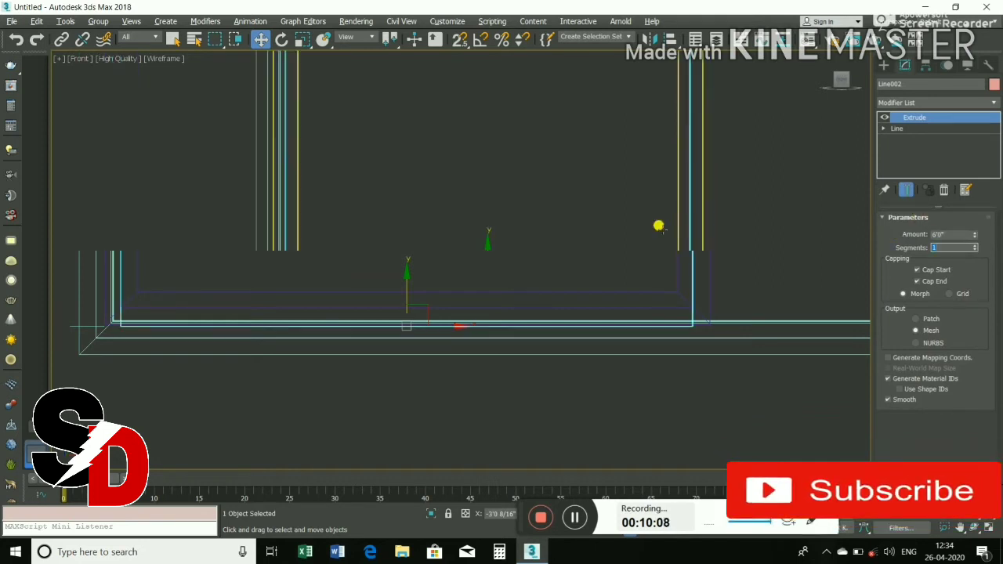
{"action": "scroll", "coordinate": [661, 224], "scroll_direction": "down", "scroll_amount": 1}
{"action": "scroll", "coordinate": [583, 221], "scroll_direction": "down", "scroll_amount": 2}
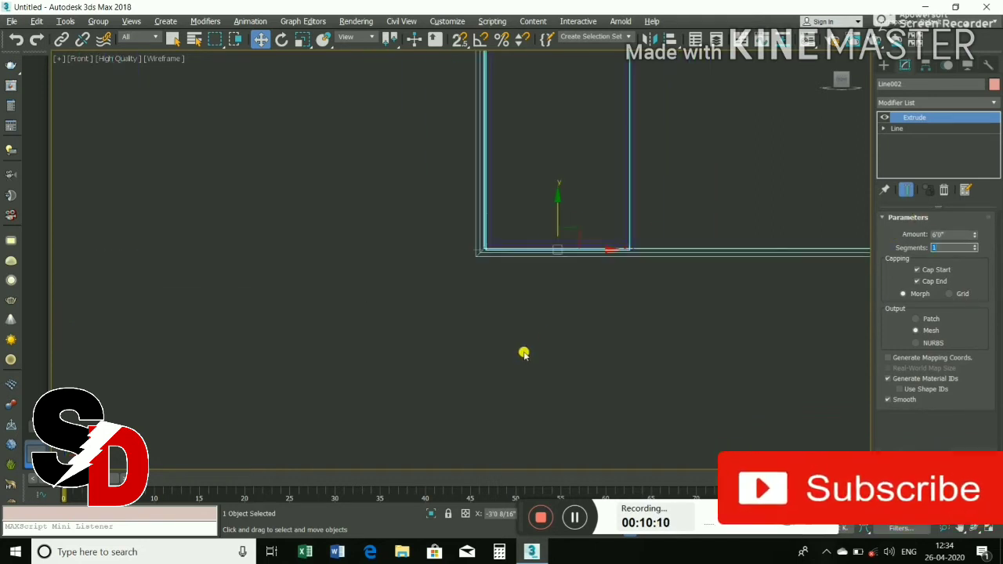
{"action": "scroll", "coordinate": [502, 333], "scroll_direction": "down", "scroll_amount": 2}
{"action": "scroll", "coordinate": [524, 194], "scroll_direction": "up", "scroll_amount": 1}
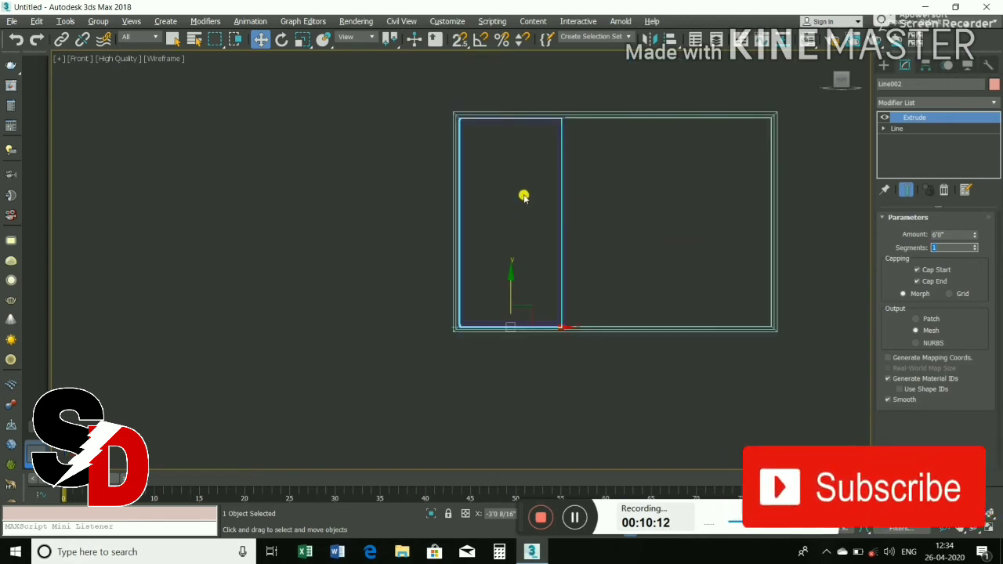
{"action": "left_click", "coordinate": [975, 236]}
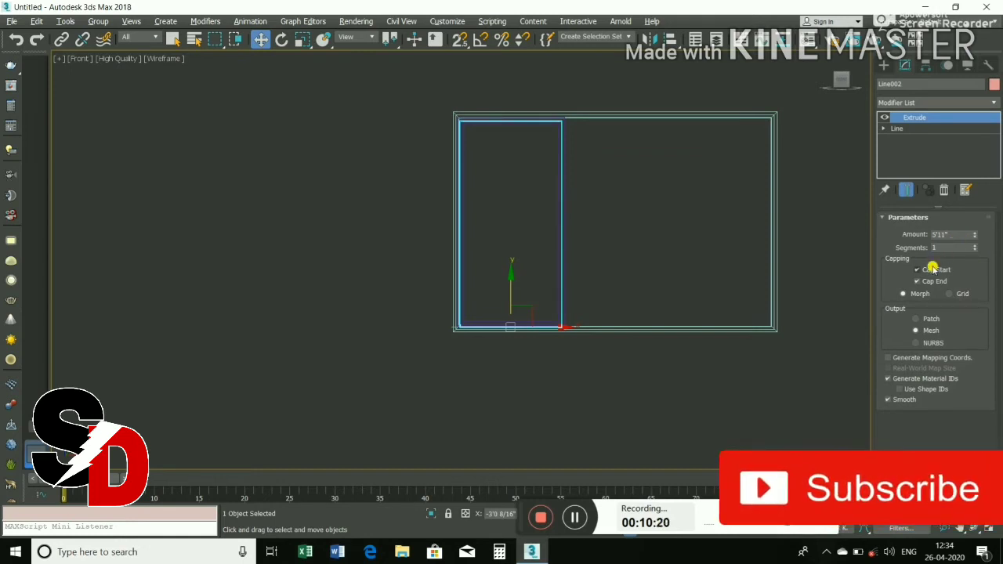
Step: Return to the Create panel, restore four viewports, and select the new panel in Perspective
{"action": "left_click", "coordinate": [885, 65]}
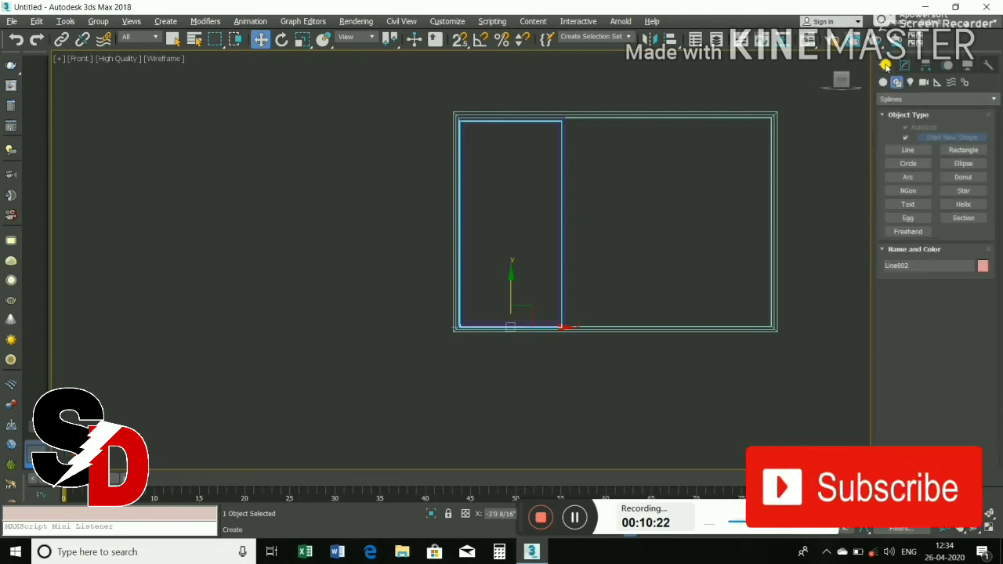
{"action": "left_click", "coordinate": [739, 208]}
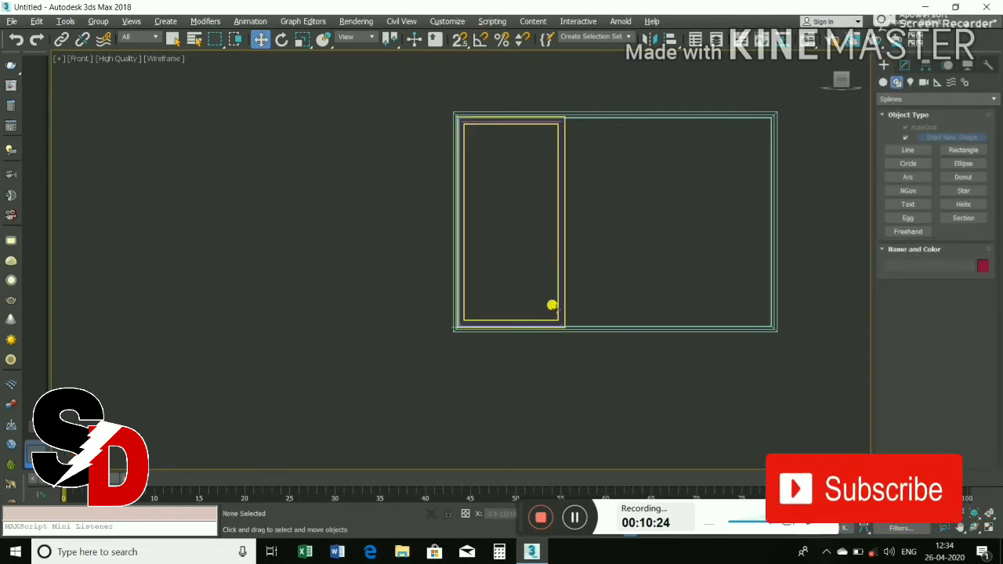
{"action": "key", "text": "alt+w"}
{"action": "mouse_move", "coordinate": [525, 438]}
{"action": "middle_mouse_down", "text": "alt"}
{"action": "mouse_move", "coordinate": [499, 374]}
{"action": "mouse_move", "coordinate": [643, 432]}
{"action": "middle_mouse_up", "text": "alt"}
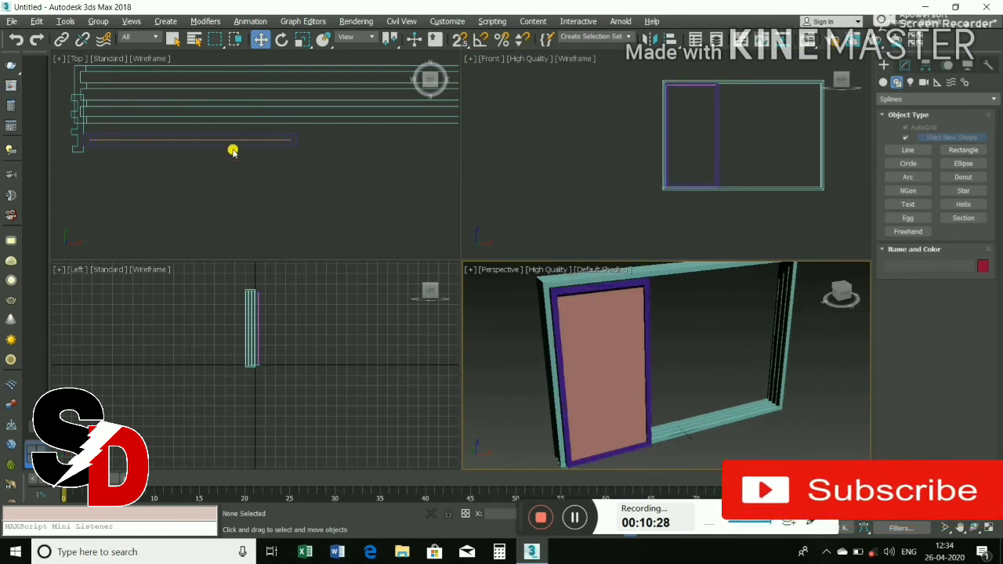
{"action": "left_click", "coordinate": [609, 366]}
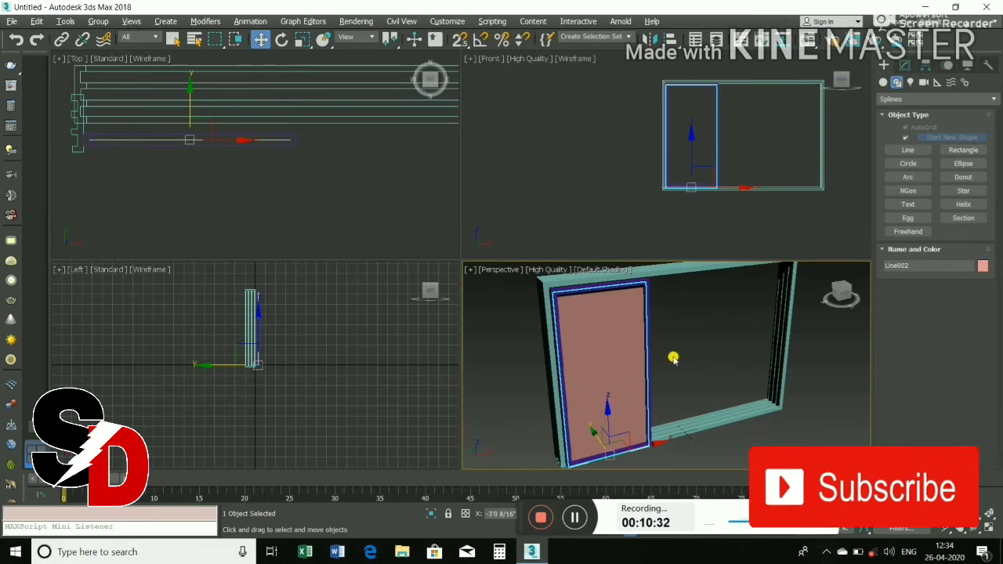
{"action": "left_click", "coordinate": [633, 365]}
{"action": "left_click", "coordinate": [602, 365]}
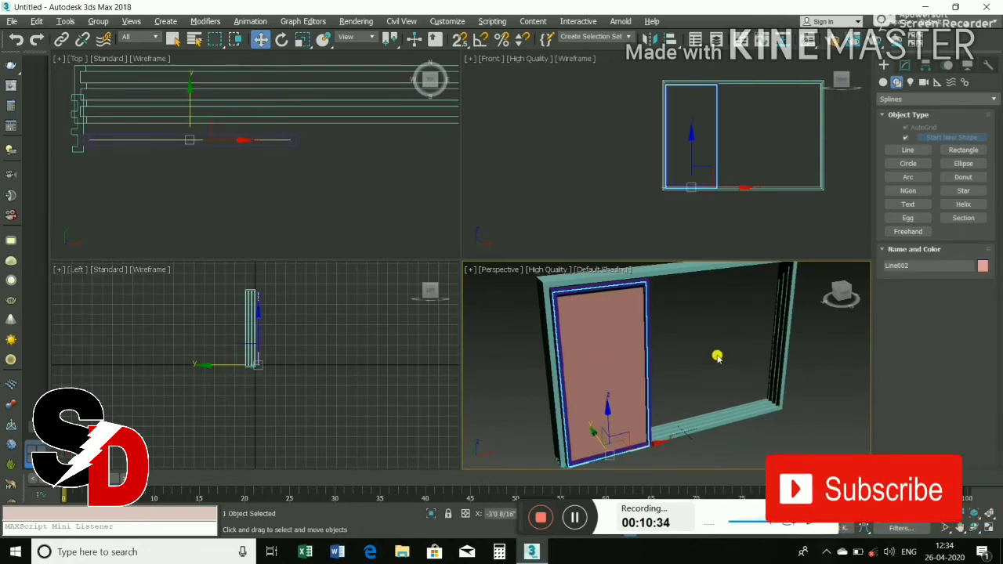
Step: Inspect the frame's depth in a maximized Perspective view, then restore the four-view layout
{"action": "key", "text": "alt+w"}
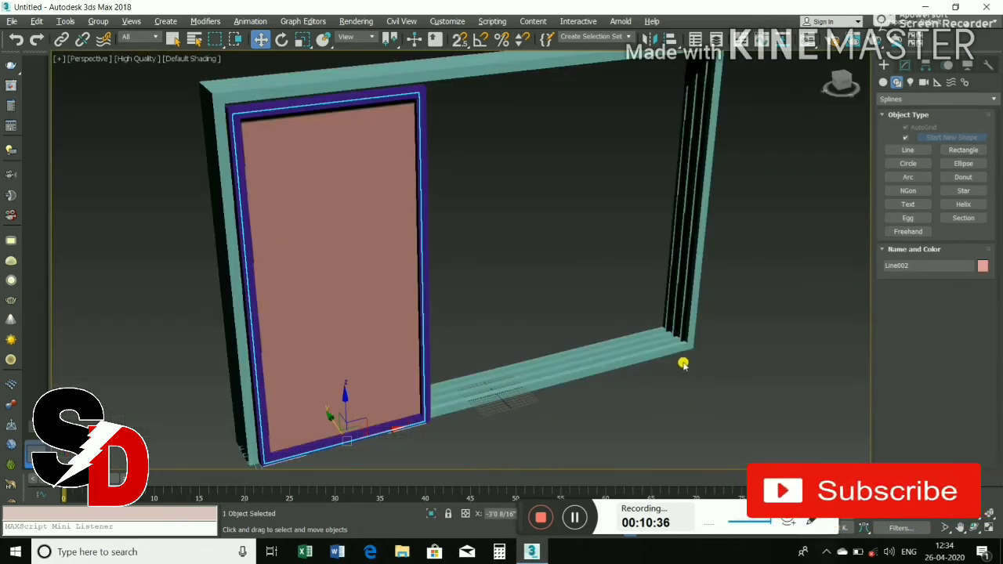
{"action": "middle_click_drag", "start_coordinate": [683, 363], "coordinate": [643, 352], "text": "alt"}
{"action": "scroll", "coordinate": [611, 296], "scroll_direction": "up", "scroll_amount": 3}
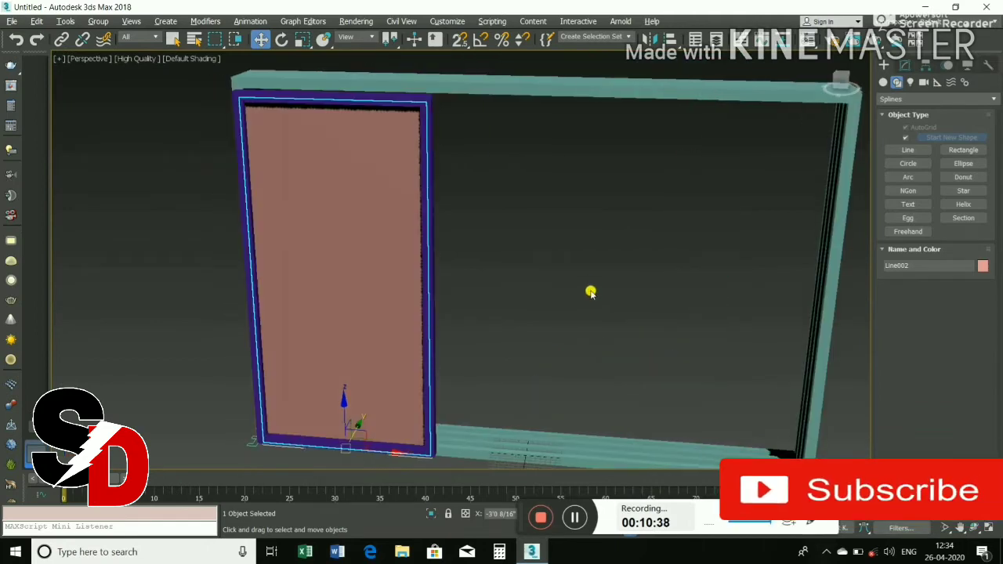
{"action": "mouse_move", "coordinate": [590, 292]}
{"action": "middle_mouse_down", "text": "alt"}
{"action": "mouse_move", "coordinate": [613, 264]}
{"action": "mouse_move", "coordinate": [640, 286]}
{"action": "middle_mouse_up", "text": "alt"}
{"action": "scroll", "coordinate": [574, 265], "scroll_direction": "down", "scroll_amount": 3}
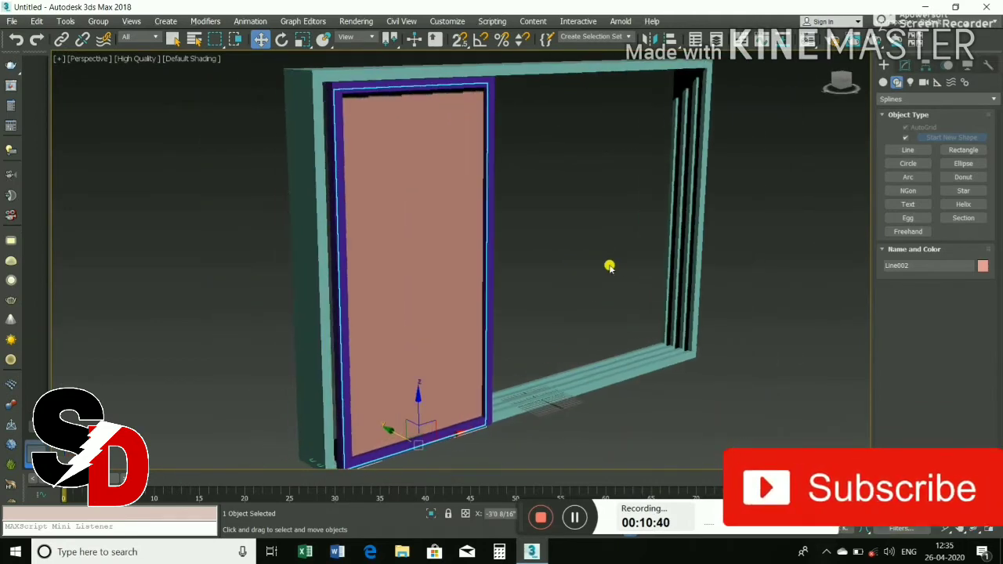
{"action": "scroll", "coordinate": [609, 266], "scroll_direction": "down", "scroll_amount": 5}
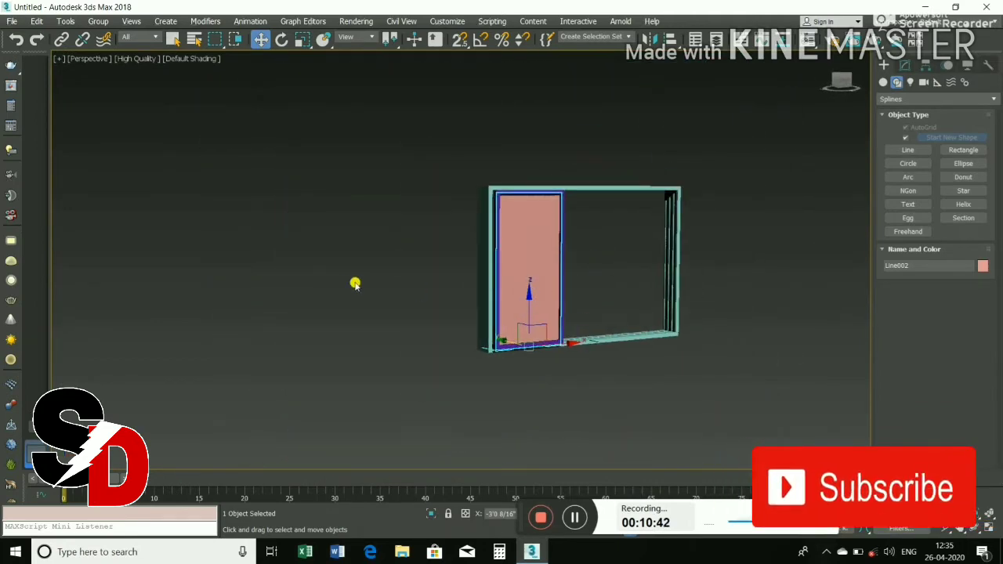
{"action": "key", "text": "alt+w"}
Step: In the Top view, move the door panel and its frame along Y into the frame's track
{"action": "middle_click_drag", "start_coordinate": [227, 177], "coordinate": [293, 199]}
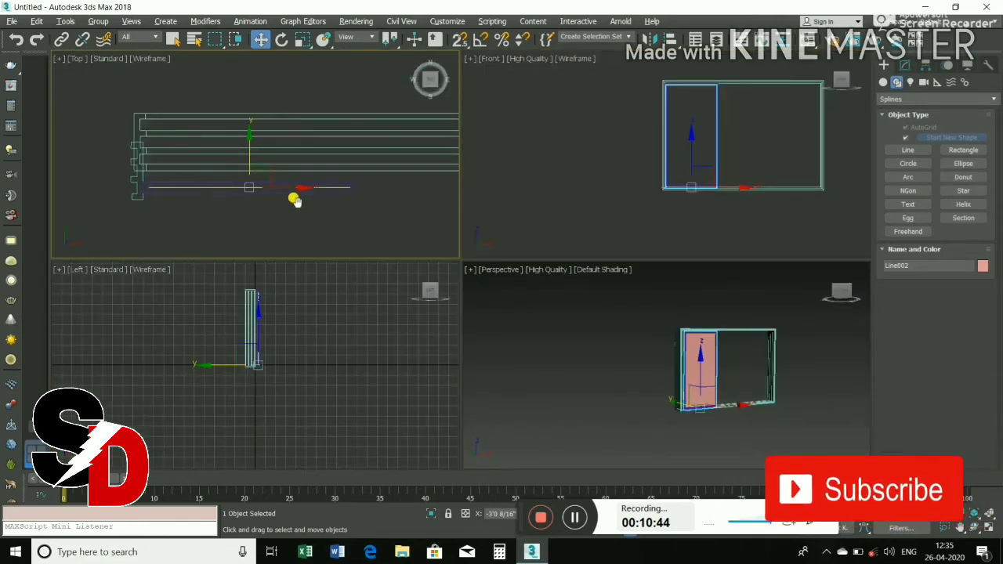
{"action": "left_click", "coordinate": [325, 208]}
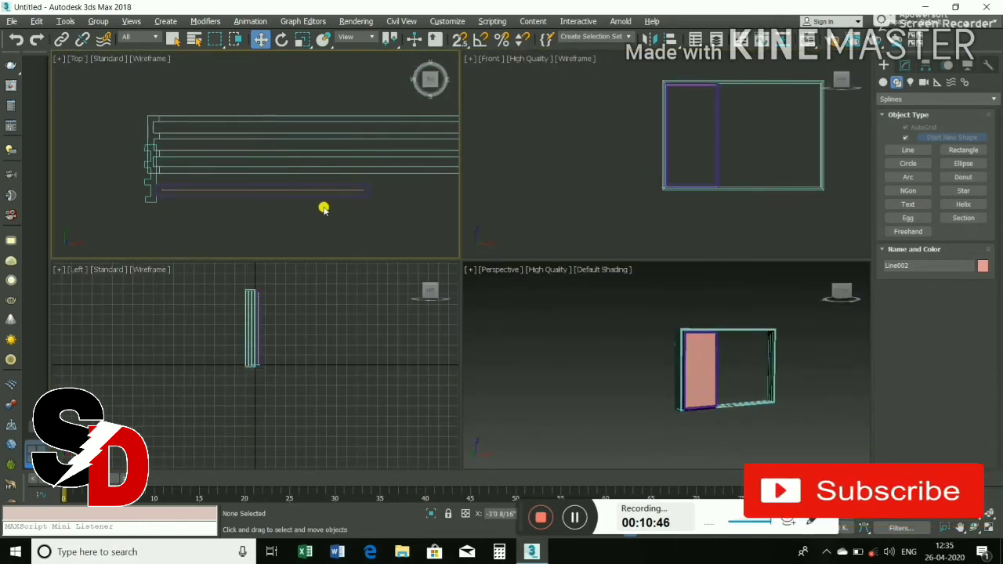
{"action": "left_click_drag", "start_coordinate": [377, 186], "coordinate": [350, 203]}
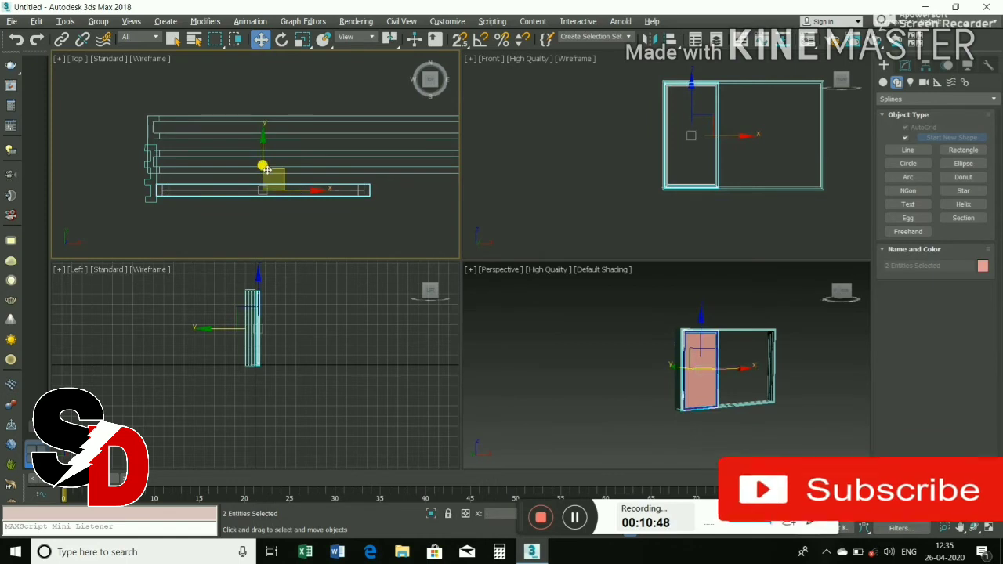
{"action": "left_click_drag", "start_coordinate": [260, 159], "coordinate": [273, 130]}
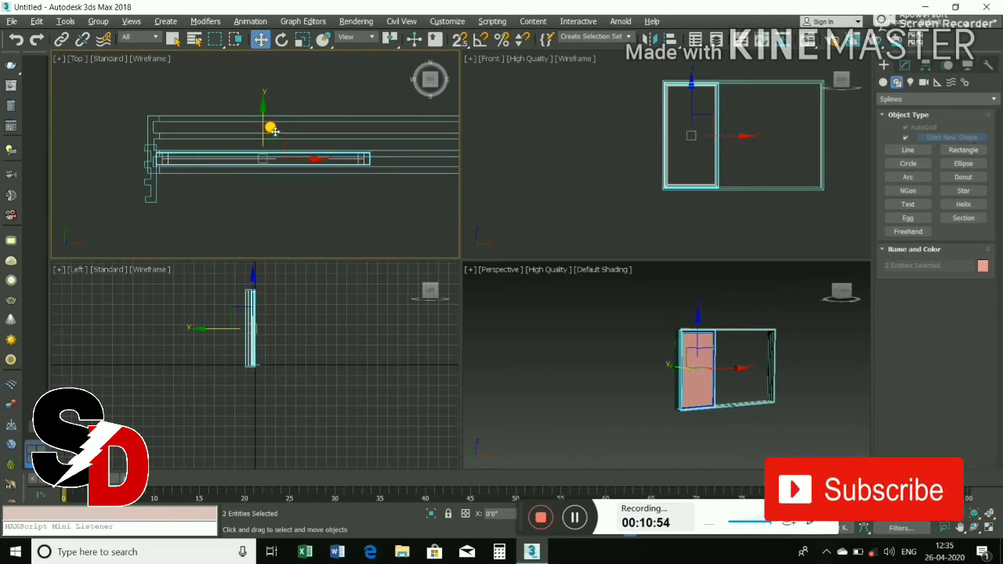
{"action": "left_click_drag", "start_coordinate": [272, 130], "coordinate": [273, 135]}
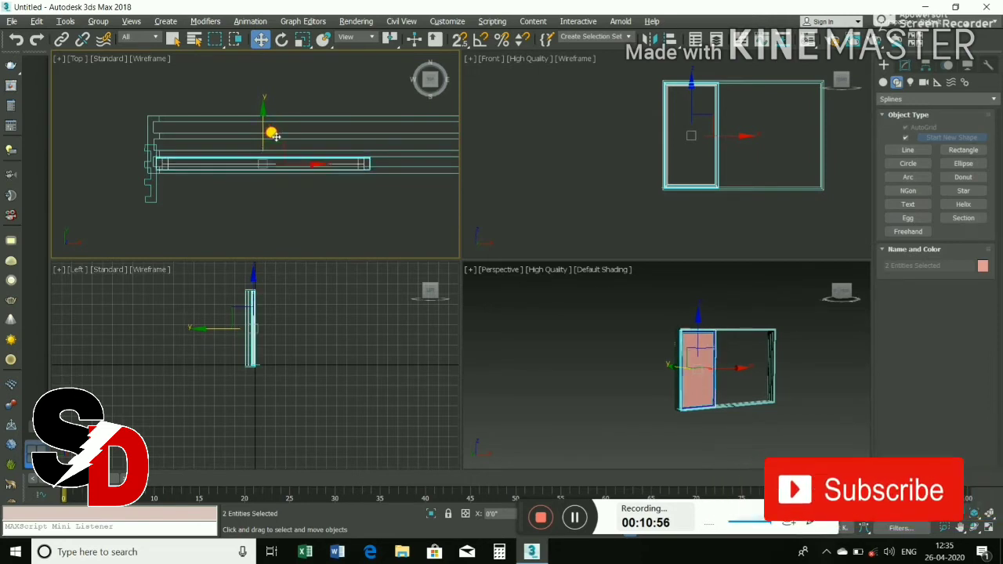
{"action": "left_click", "coordinate": [297, 241]}
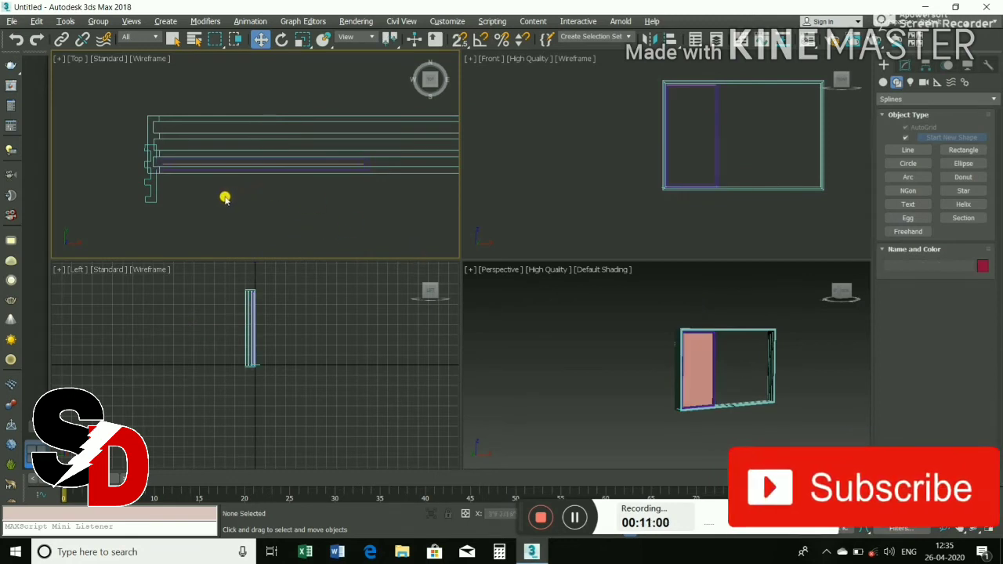
Step: Maximize the Perspective view on the window and select the door panel Line002
{"action": "middle_click_drag", "start_coordinate": [224, 197], "coordinate": [137, 191]}
{"action": "scroll", "coordinate": [640, 329], "scroll_direction": "up", "scroll_amount": 3}
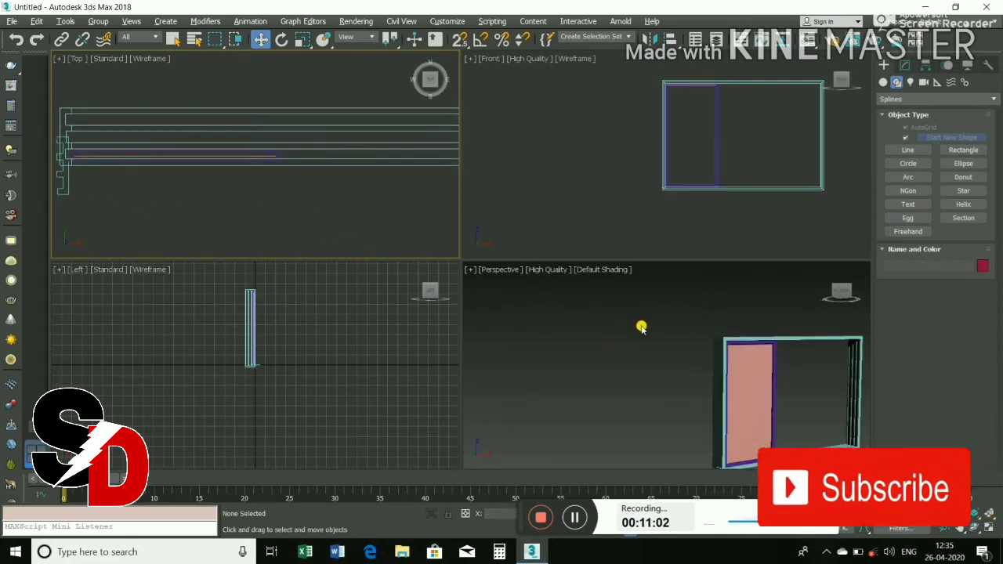
{"action": "middle_click_drag", "start_coordinate": [591, 424], "coordinate": [481, 400]}
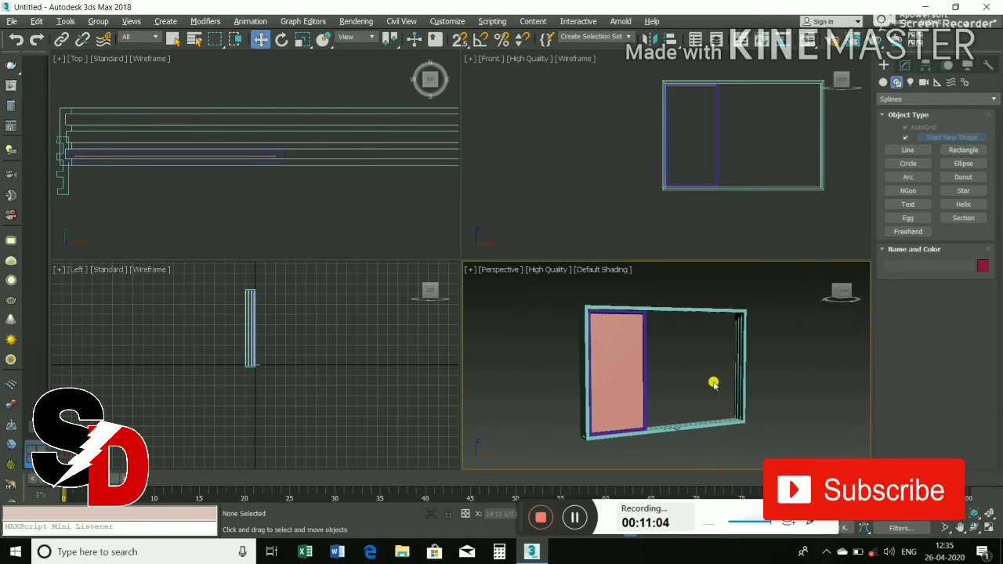
{"action": "key", "text": "alt+w"}
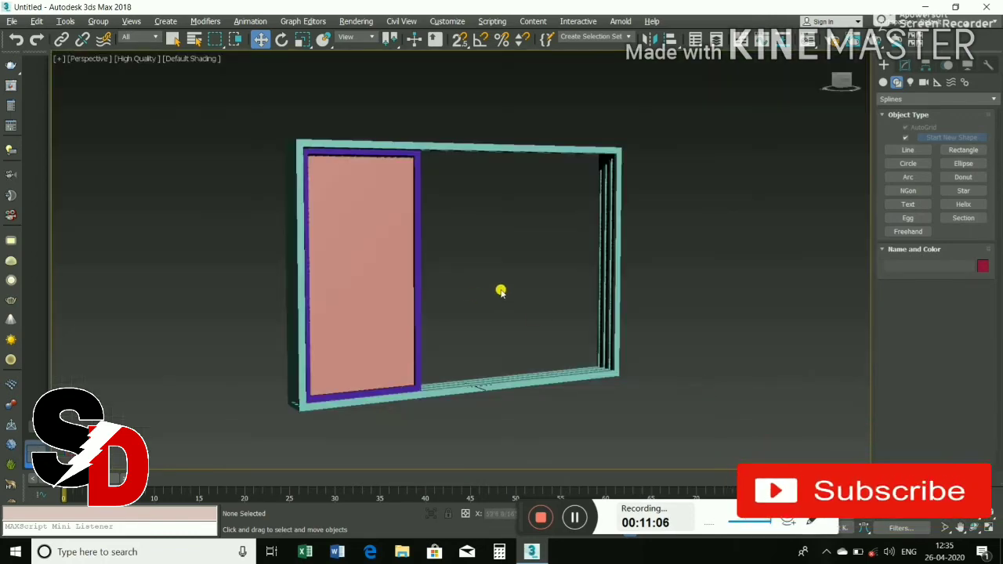
{"action": "mouse_move", "coordinate": [500, 291]}
{"action": "middle_mouse_down", "text": "alt"}
{"action": "mouse_move", "coordinate": [549, 412]}
{"action": "mouse_move", "coordinate": [556, 300]}
{"action": "mouse_move", "coordinate": [461, 272]}
{"action": "middle_mouse_up", "text": "alt"}
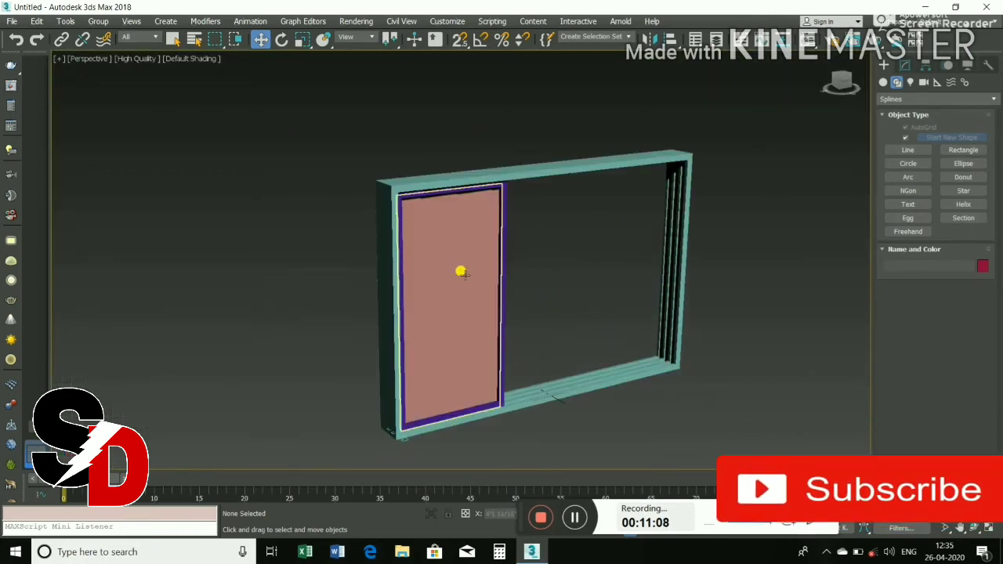
{"action": "left_click", "coordinate": [425, 280]}
{"action": "middle_click_drag", "start_coordinate": [694, 262], "coordinate": [575, 307], "text": "alt"}
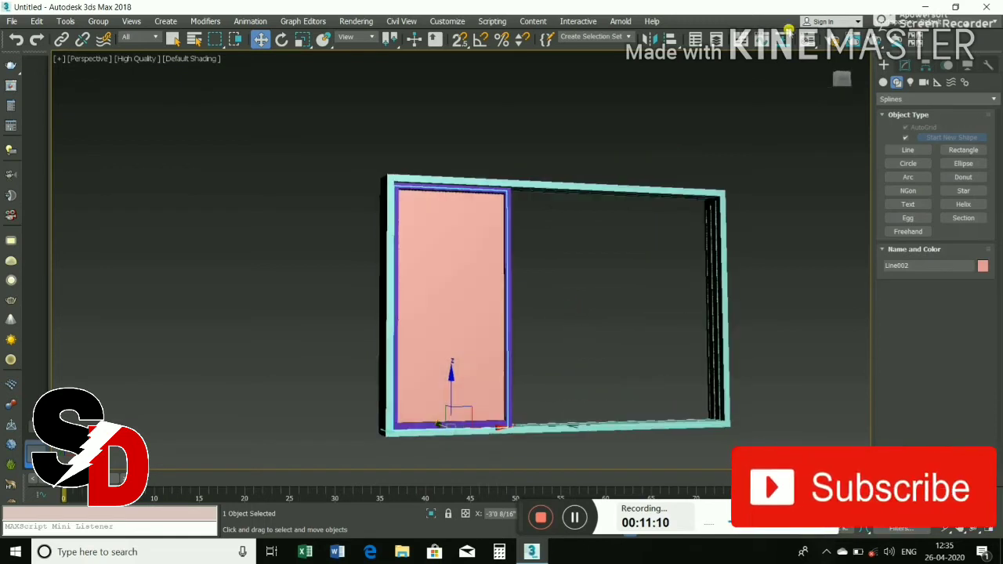
Step: Open the Material Editor and load the library's Aluminium material into the first sample slot
{"action": "key", "text": "m"}
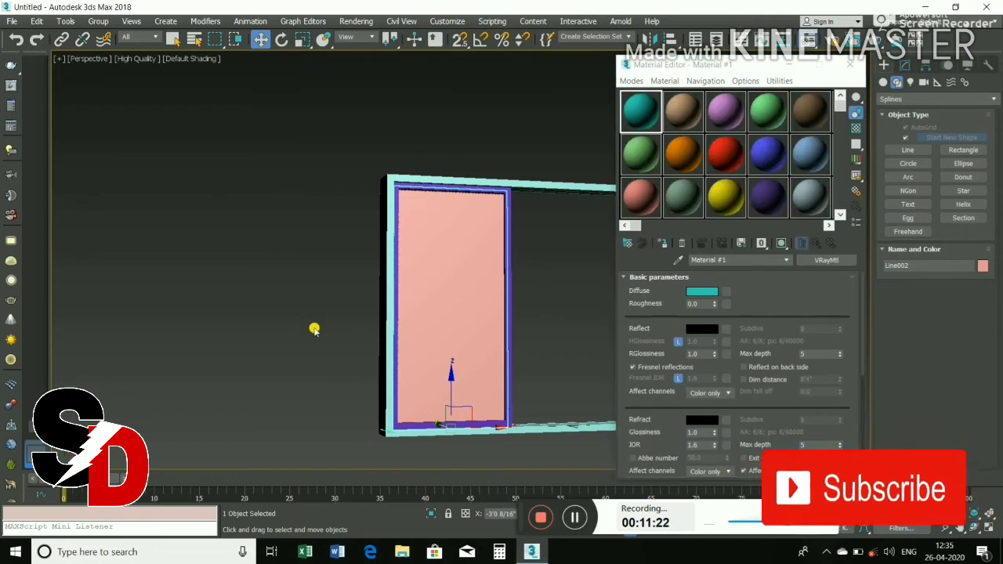
{"action": "middle_click_drag", "start_coordinate": [311, 333], "coordinate": [227, 290], "text": "alt"}
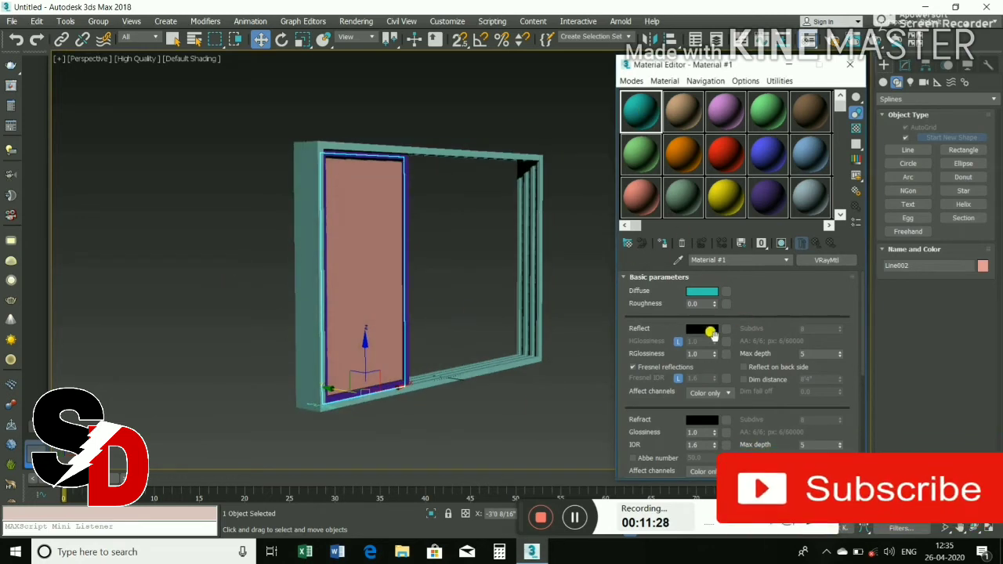
{"action": "left_click", "coordinate": [630, 244]}
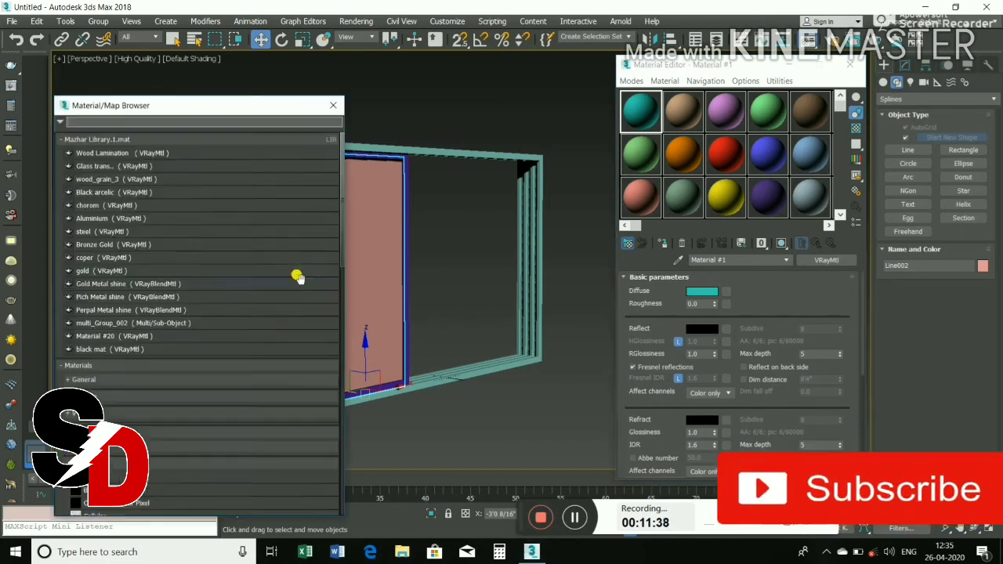
{"action": "scroll", "coordinate": [451, 306], "scroll_direction": "up", "scroll_amount": 2}
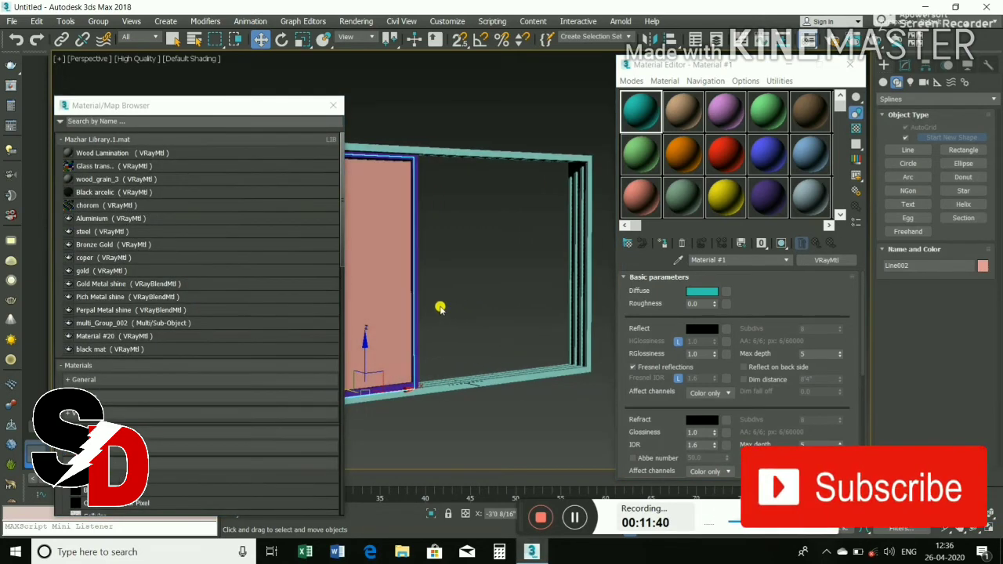
{"action": "left_click", "coordinate": [94, 220]}
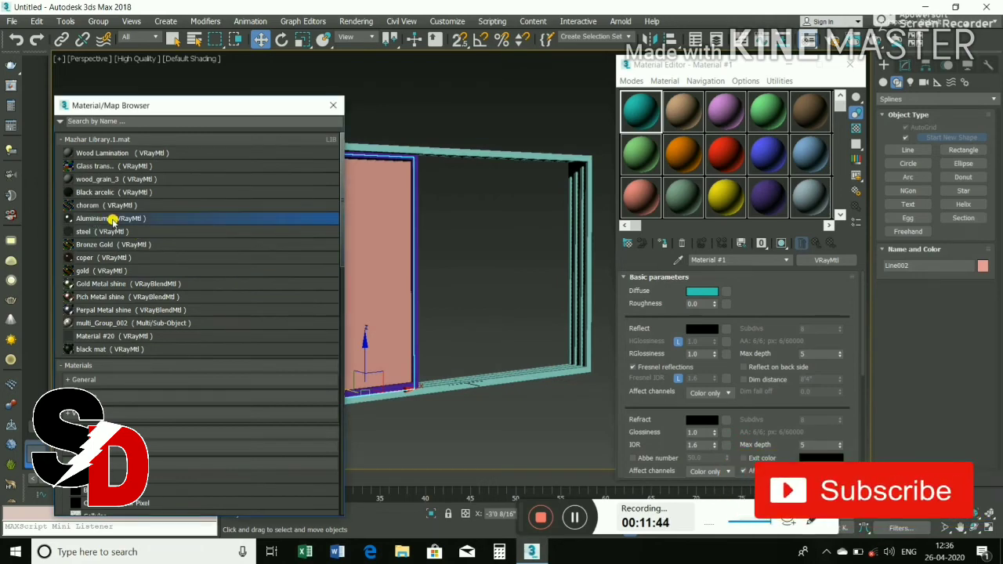
{"action": "mouse_move", "coordinate": [116, 219]}
{"action": "left_mouse_down"}
{"action": "mouse_move", "coordinate": [627, 144]}
{"action": "mouse_move", "coordinate": [644, 114]}
{"action": "left_mouse_up"}
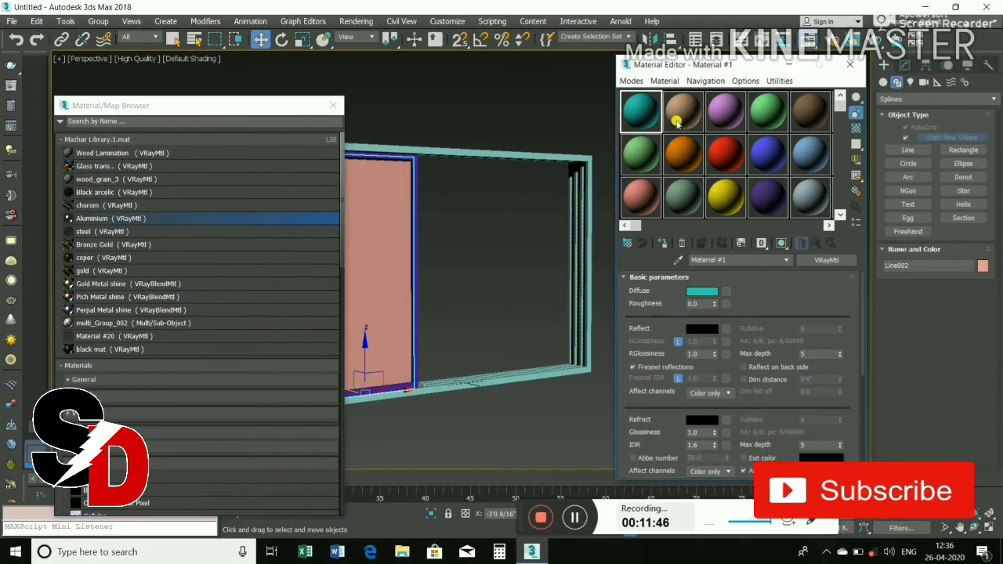
Step: Load the steel and coper library materials into the second and third sample slots
{"action": "left_click", "coordinate": [726, 118]}
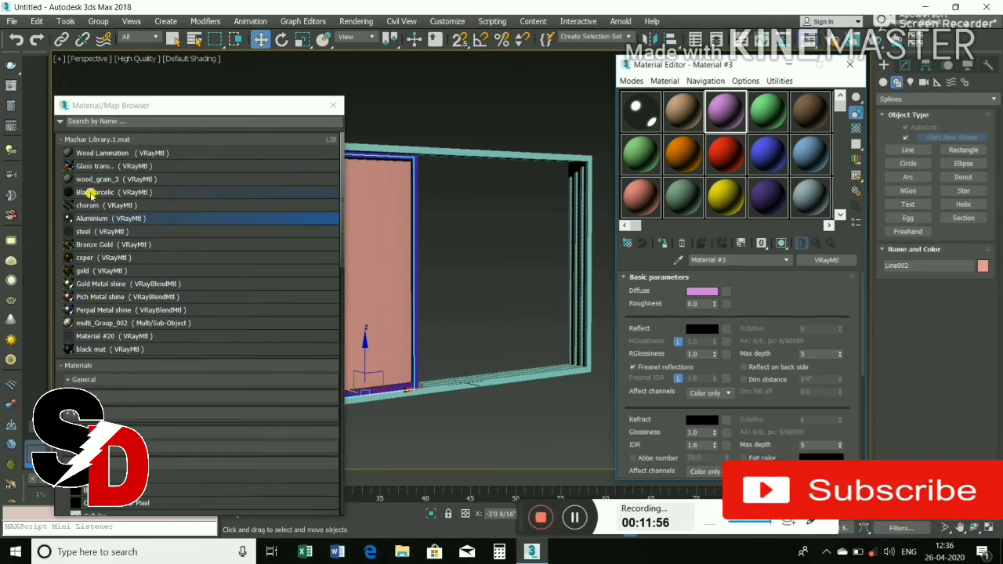
{"action": "left_click", "coordinate": [86, 231]}
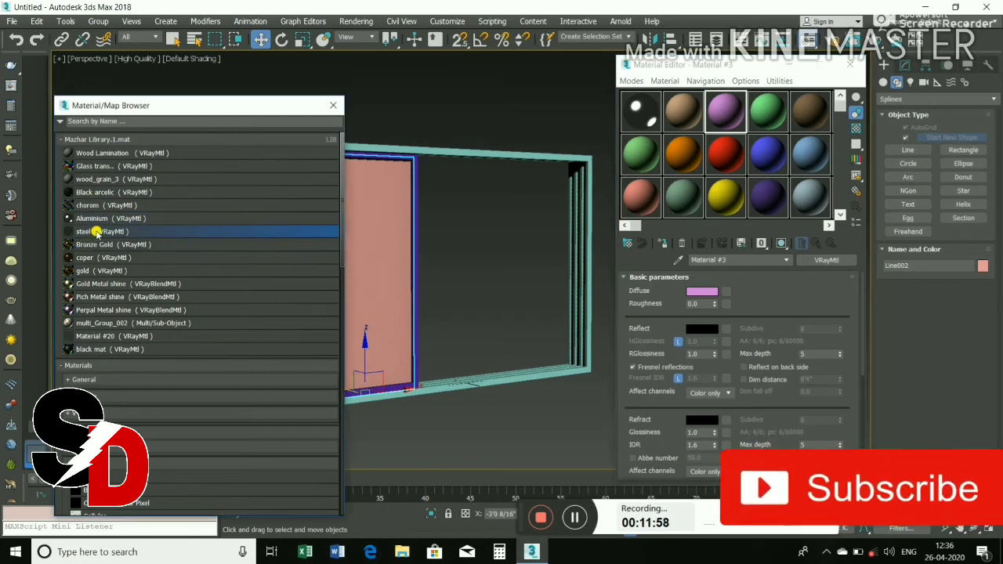
{"action": "left_click", "coordinate": [684, 114]}
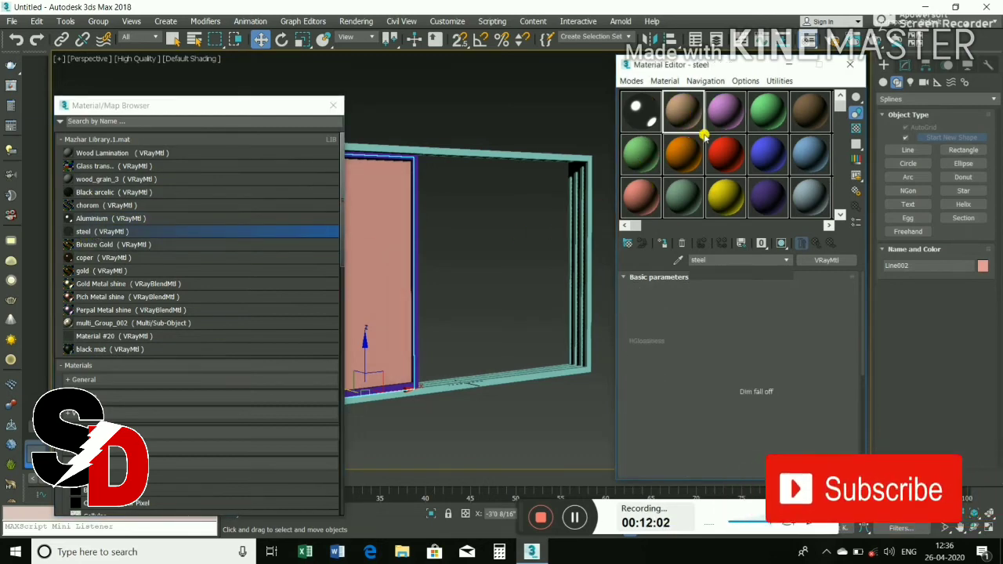
{"action": "left_click", "coordinate": [725, 124]}
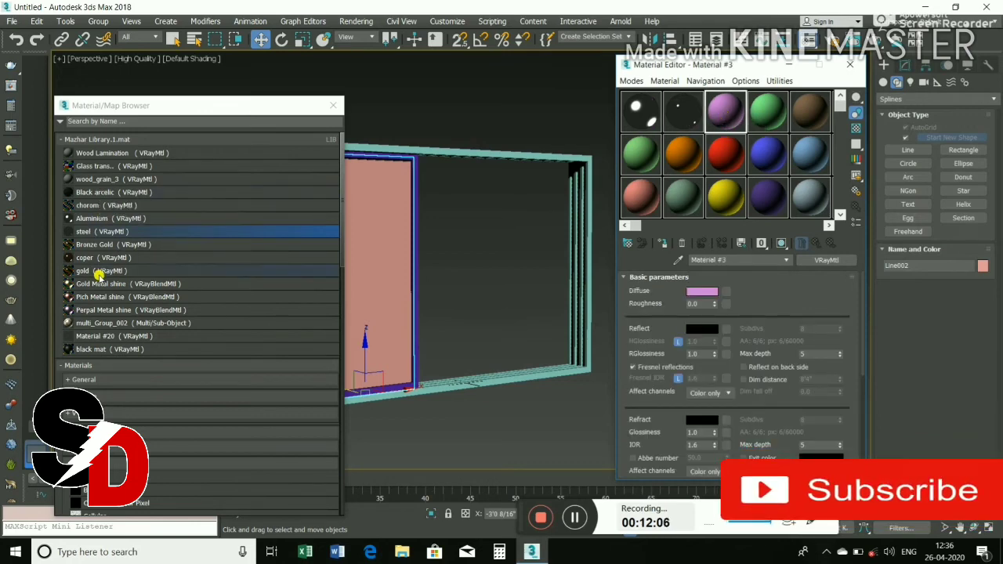
{"action": "left_click", "coordinate": [108, 259]}
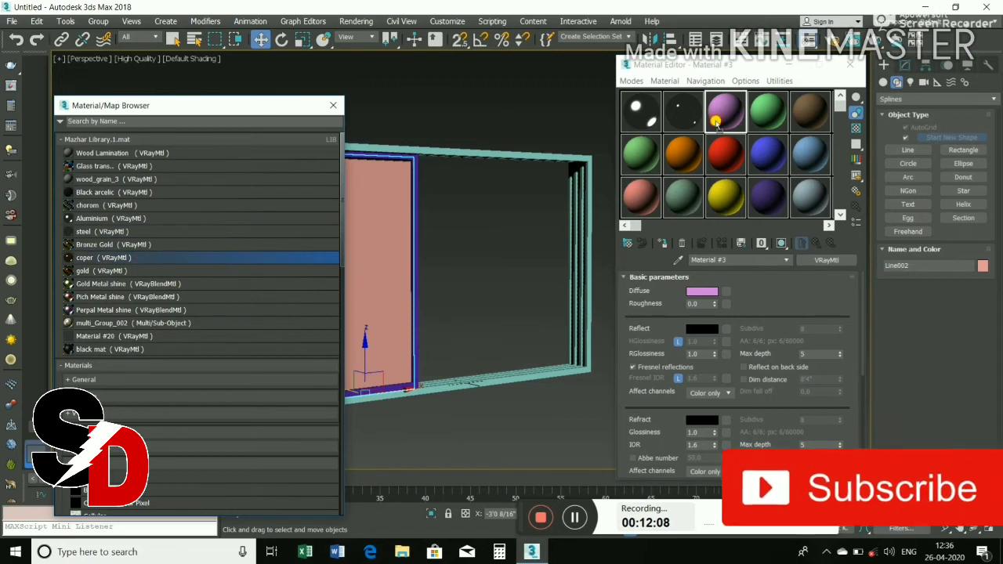
{"action": "left_click_drag", "start_coordinate": [141, 258], "coordinate": [726, 113]}
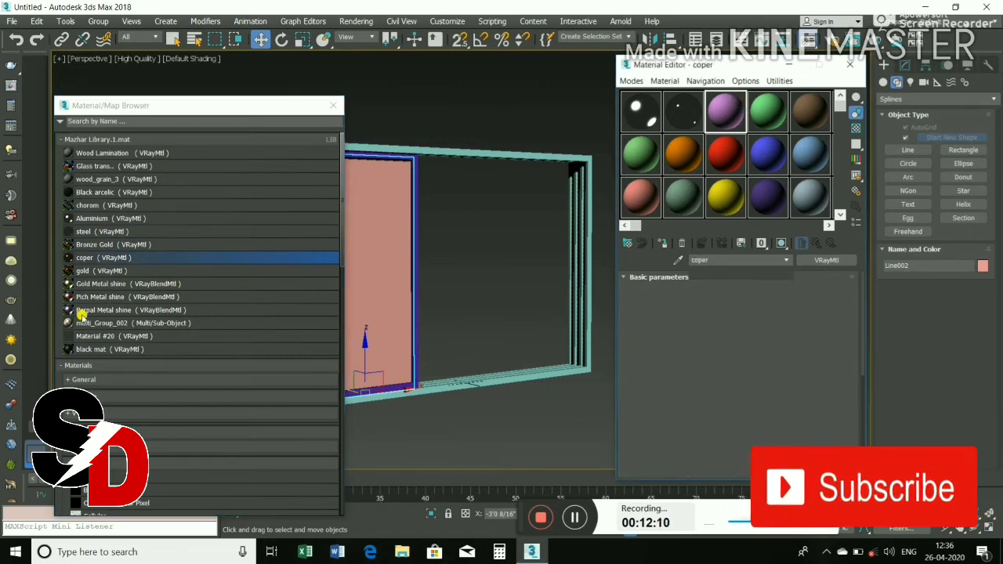
Step: Load black mat into the fourth slot and Glass trans. into the red slot, then select the inner frame
{"action": "left_click", "coordinate": [90, 351]}
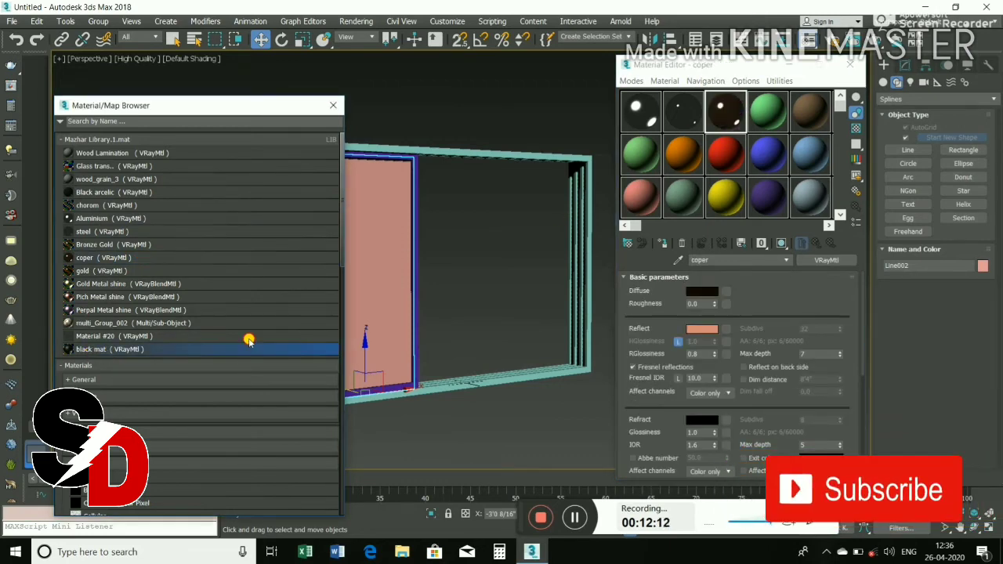
{"action": "left_click", "coordinate": [763, 113]}
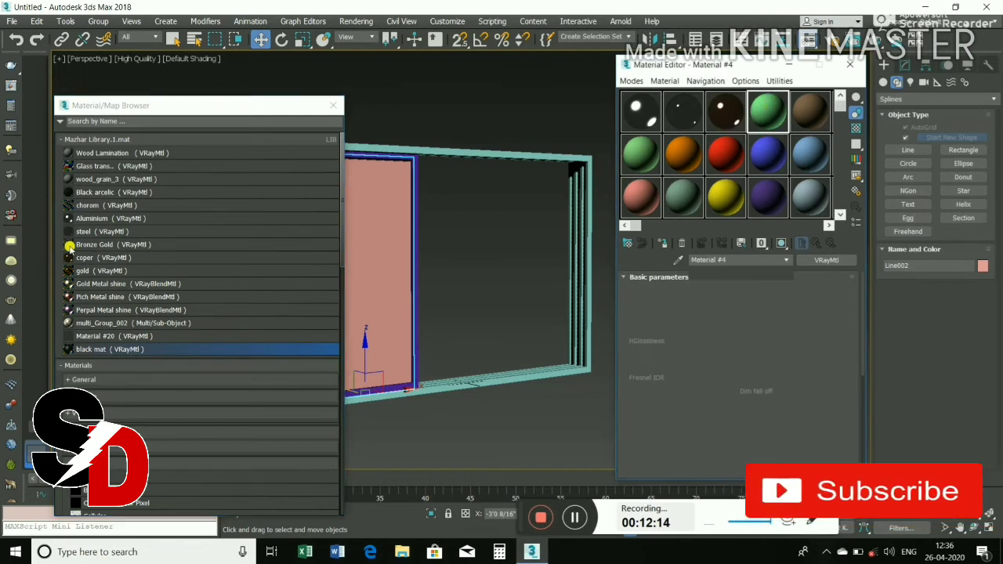
{"action": "left_click", "coordinate": [101, 167]}
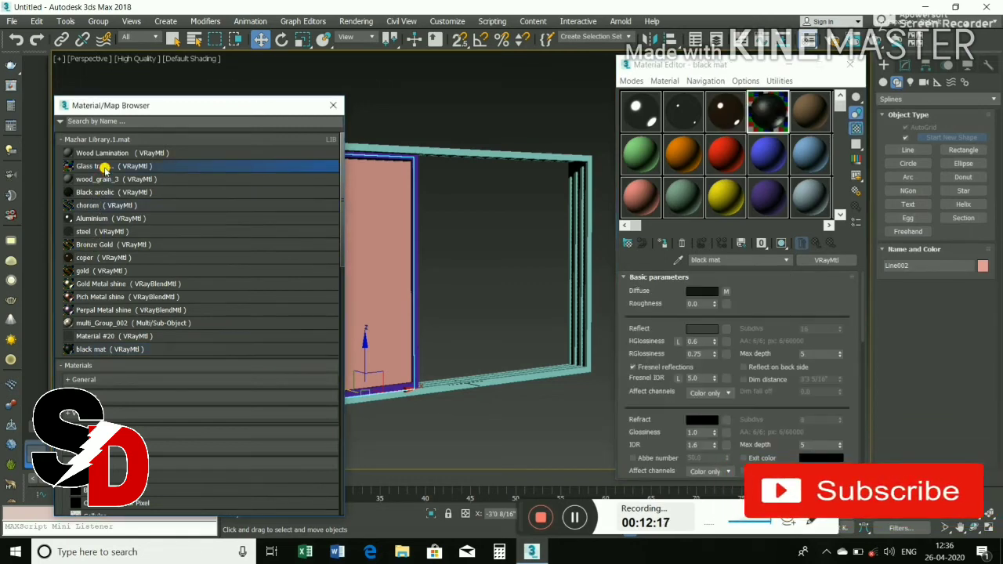
{"action": "left_click", "coordinate": [725, 155]}
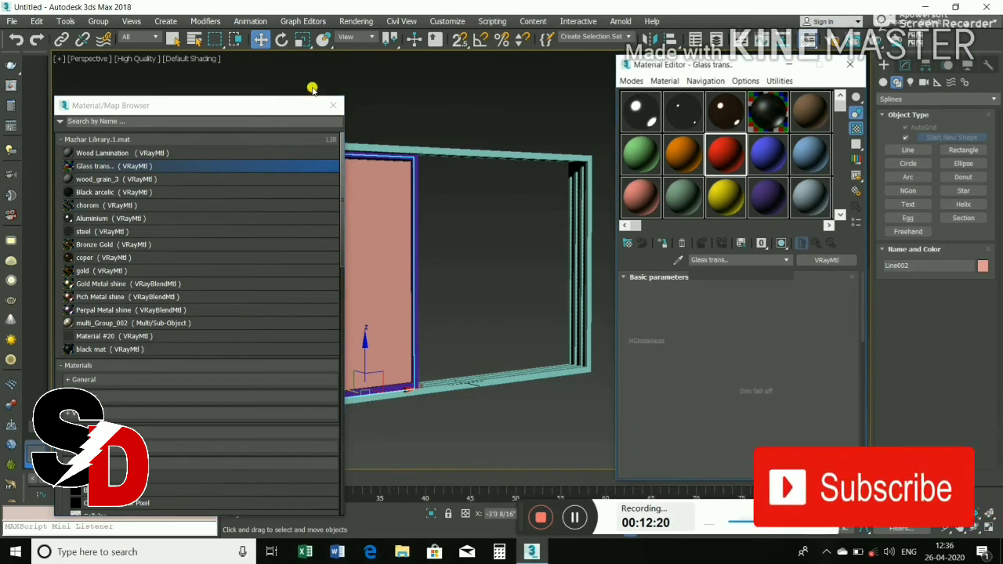
{"action": "left_click", "coordinate": [333, 105]}
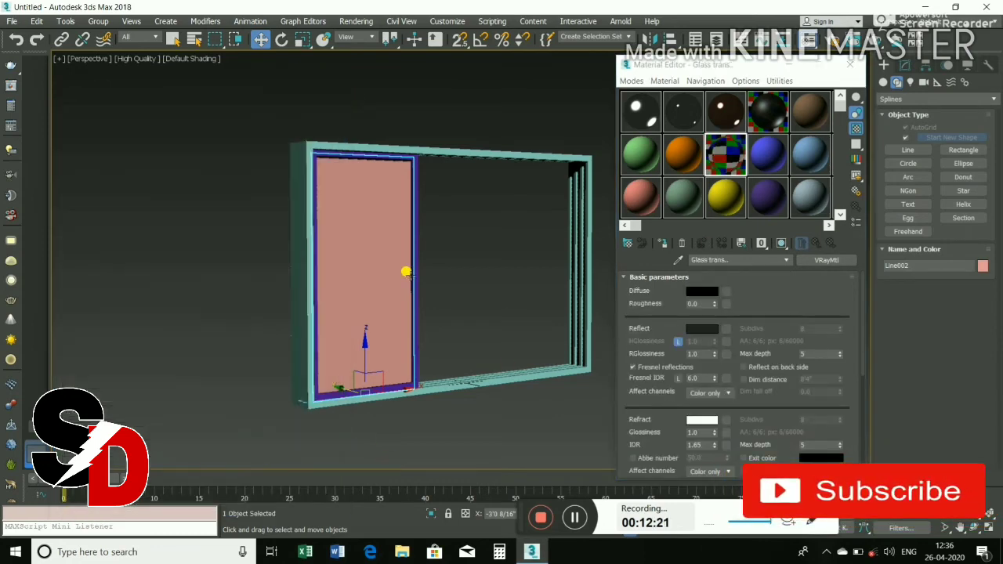
{"action": "left_click", "coordinate": [413, 337]}
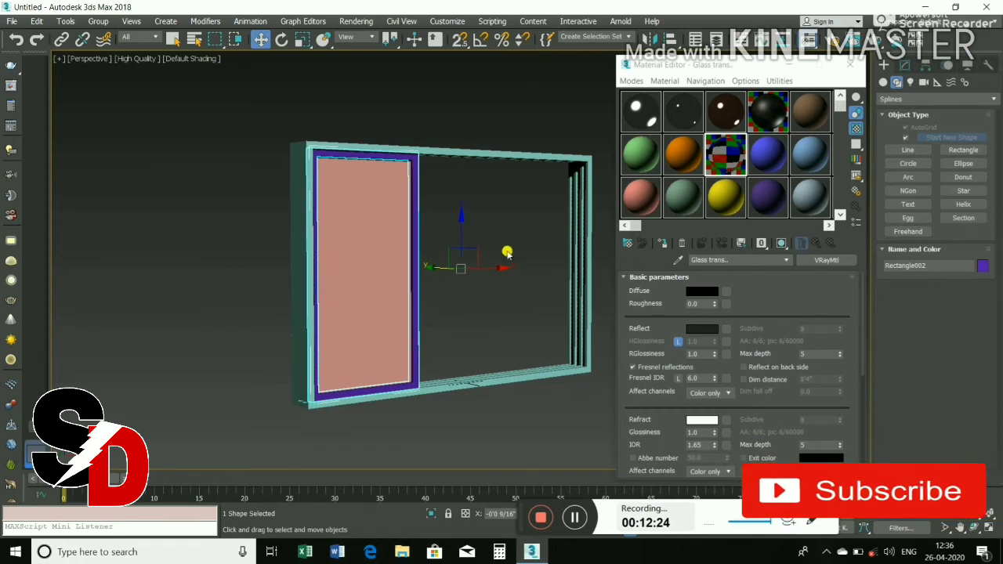
Step: Assign the steel material to the inner and outer frames, shown shaded in the viewport
{"action": "left_click", "coordinate": [684, 114]}
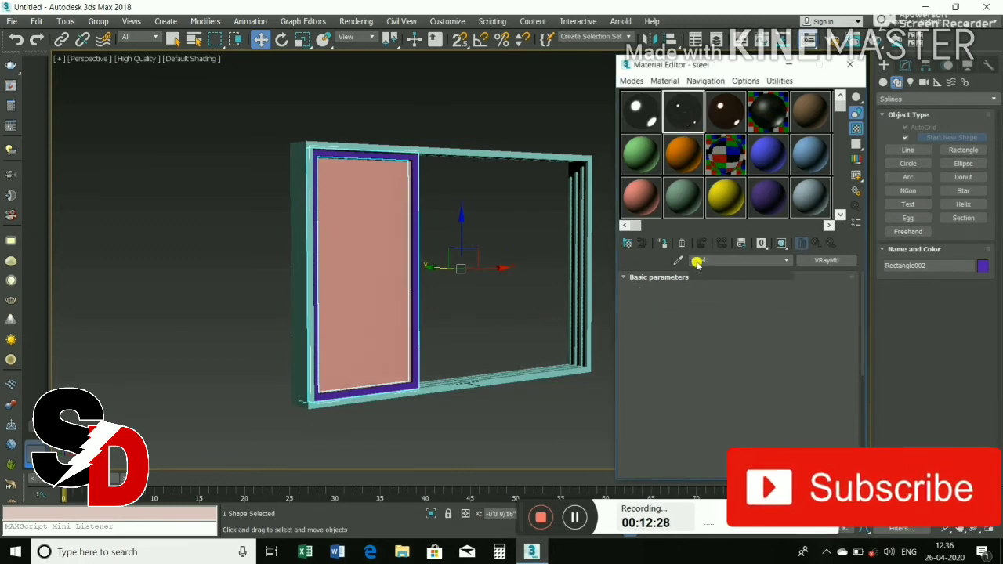
{"action": "left_click", "coordinate": [665, 245]}
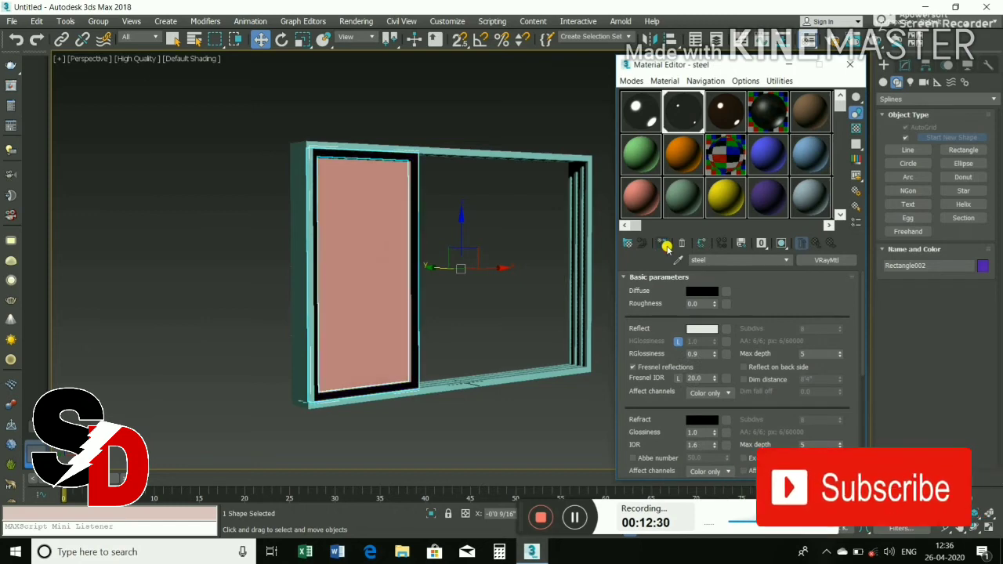
{"action": "left_click", "coordinate": [781, 244]}
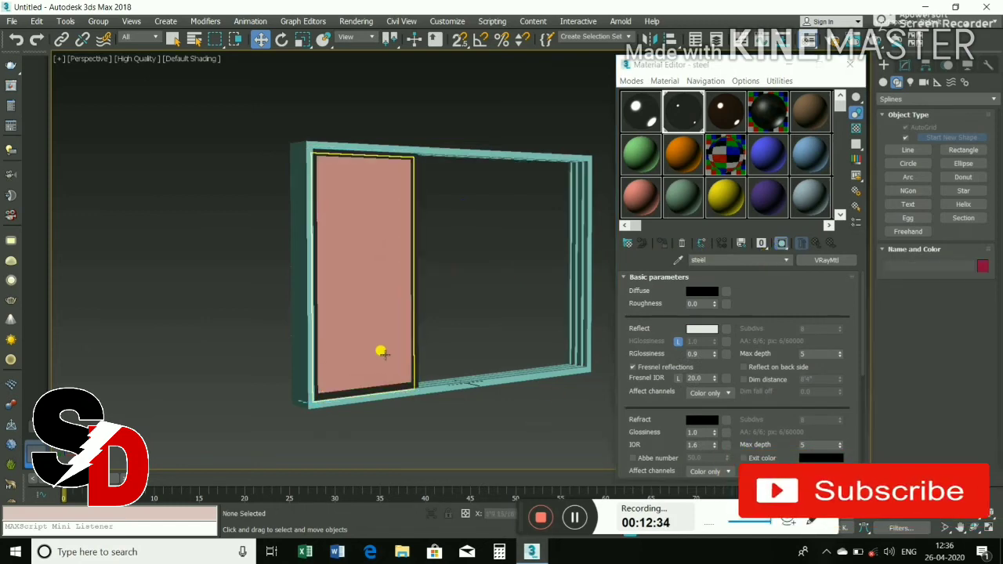
{"action": "left_click", "coordinate": [297, 325]}
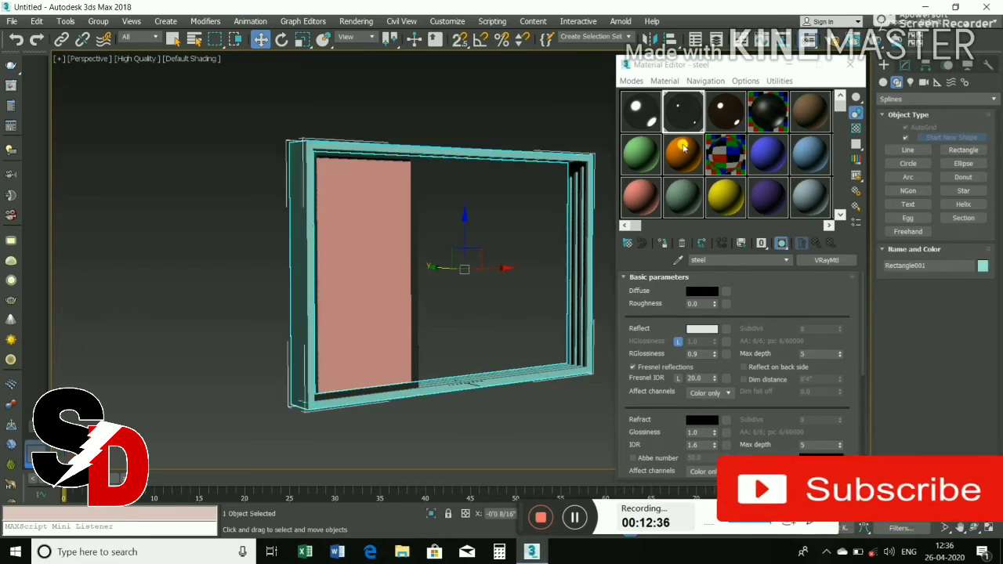
{"action": "left_click", "coordinate": [665, 245]}
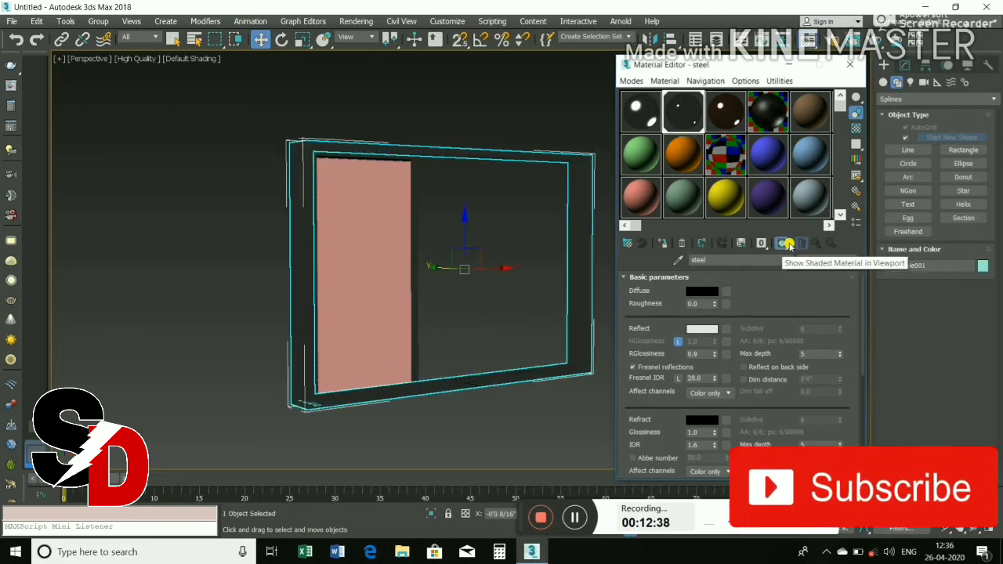
{"action": "left_click", "coordinate": [584, 397]}
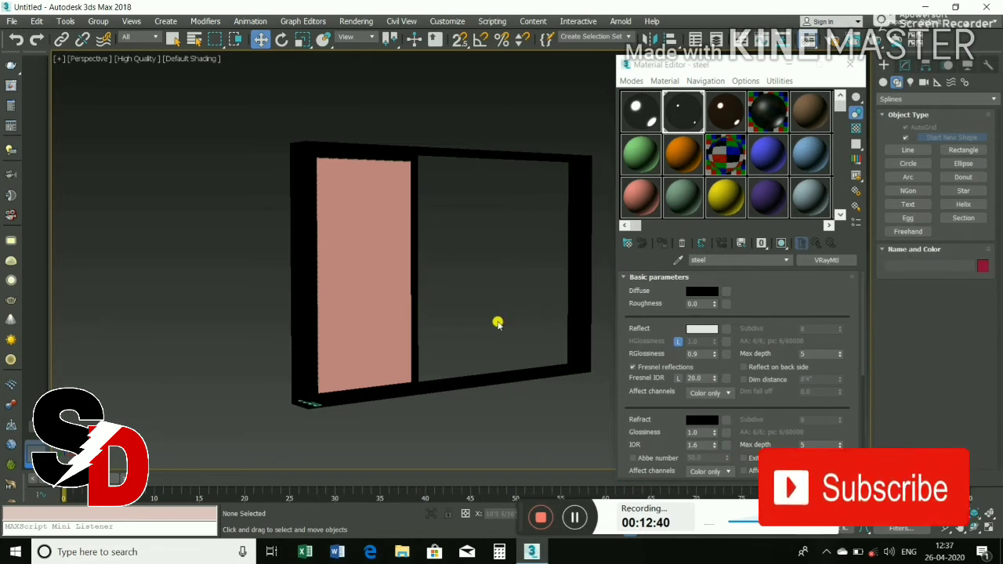
{"action": "scroll", "coordinate": [498, 323], "scroll_direction": "down", "scroll_amount": 3}
{"action": "middle_click_drag", "start_coordinate": [504, 318], "coordinate": [399, 292]}
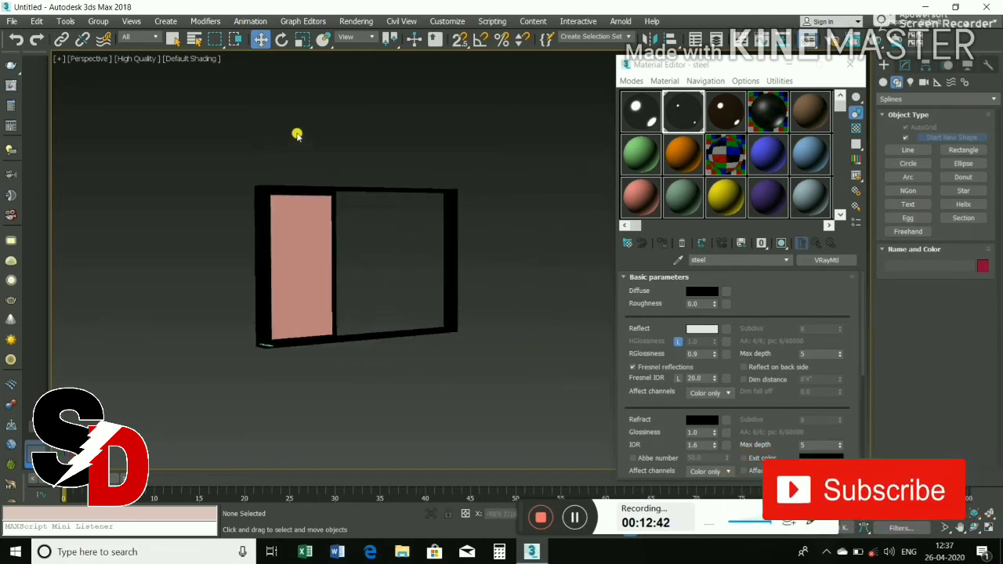
{"action": "scroll", "coordinate": [370, 250], "scroll_direction": "up", "scroll_amount": 2}
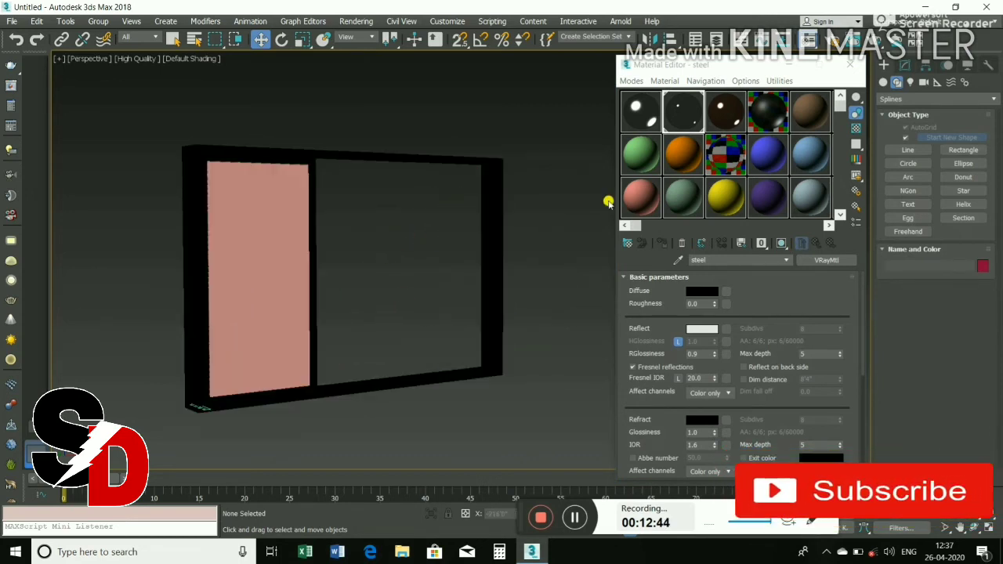
Step: Assign the Aluminium material to the outer window frame and show it shaded in the viewport
{"action": "left_click", "coordinate": [640, 121]}
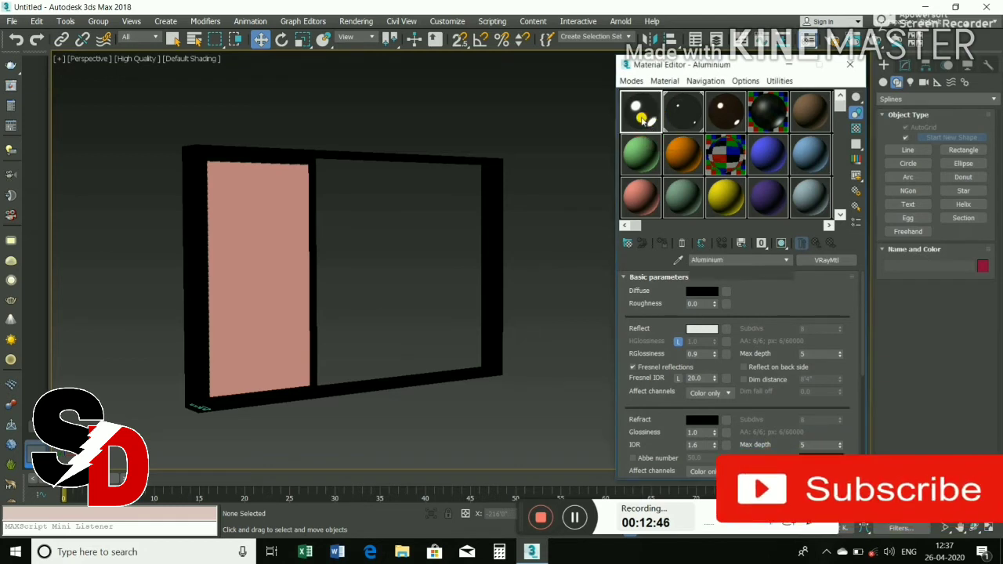
{"action": "left_click", "coordinate": [307, 291]}
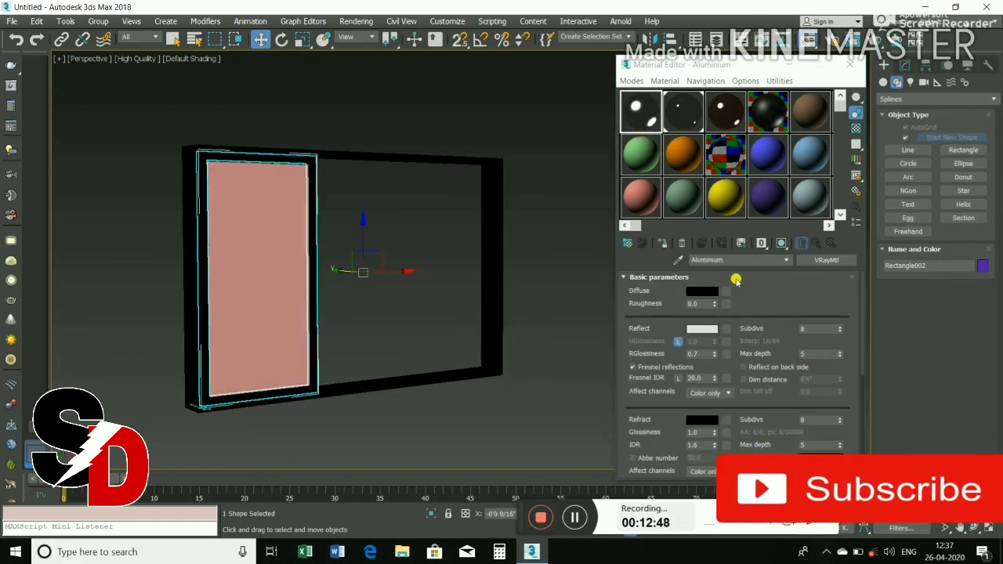
{"action": "left_click", "coordinate": [782, 243]}
{"action": "left_click", "coordinate": [517, 312]}
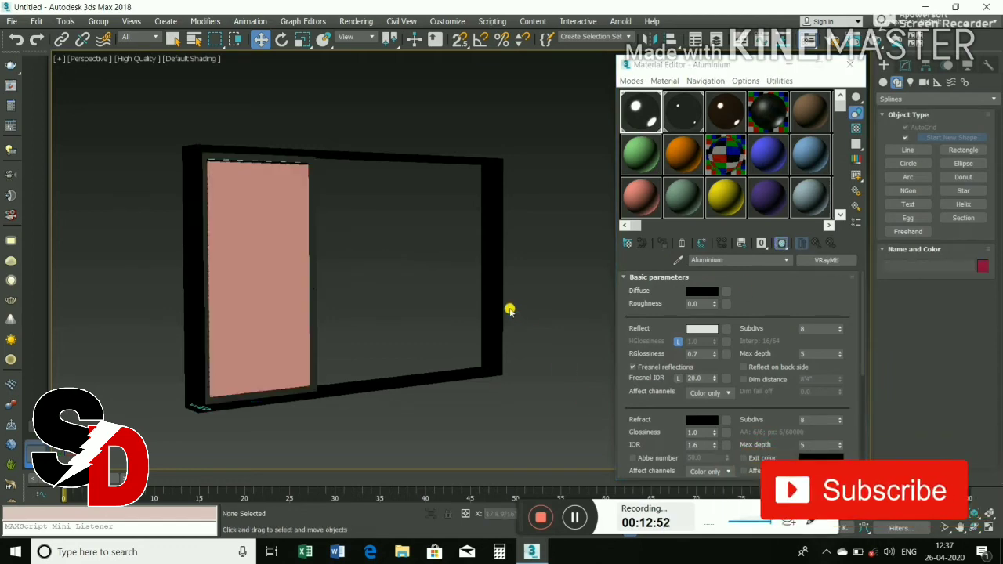
{"action": "left_click", "coordinate": [497, 286]}
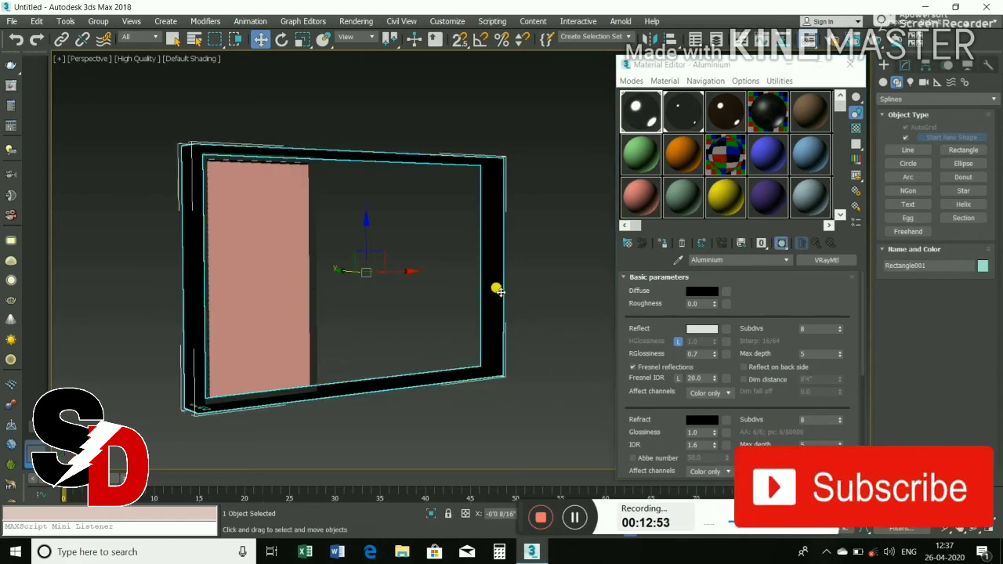
{"action": "left_click", "coordinate": [644, 119]}
{"action": "left_click", "coordinate": [662, 243]}
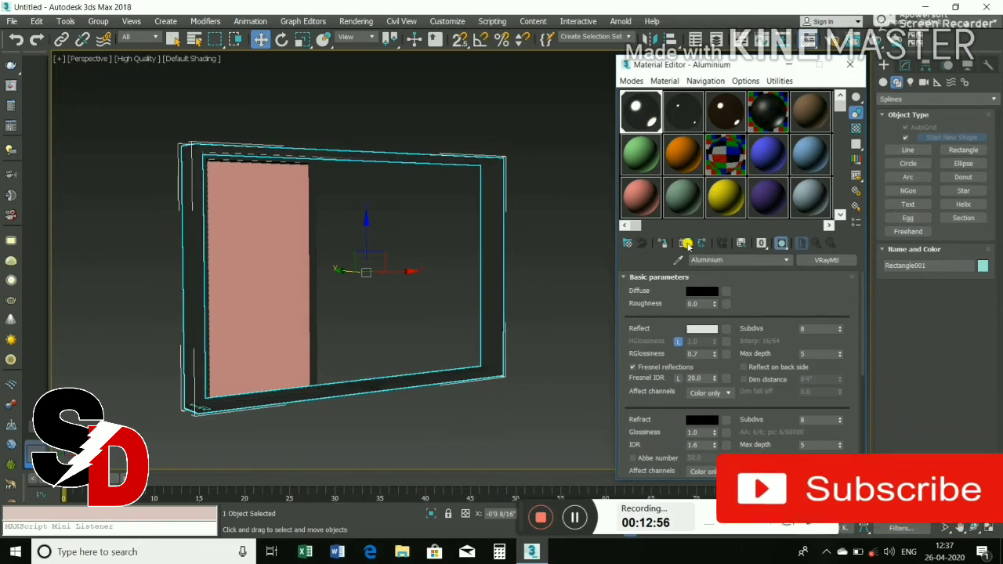
{"action": "left_click", "coordinate": [580, 388]}
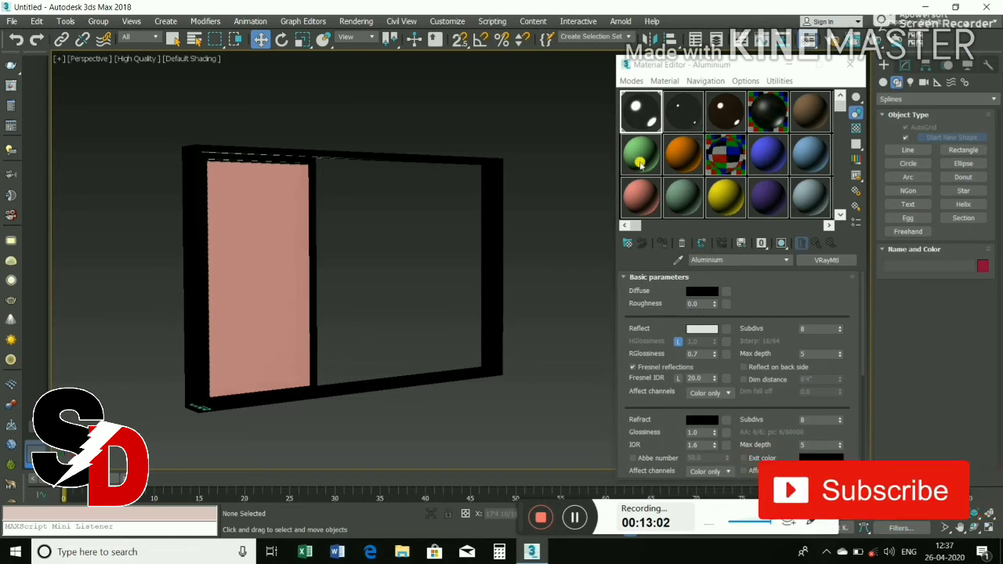
{"action": "left_click", "coordinate": [489, 326]}
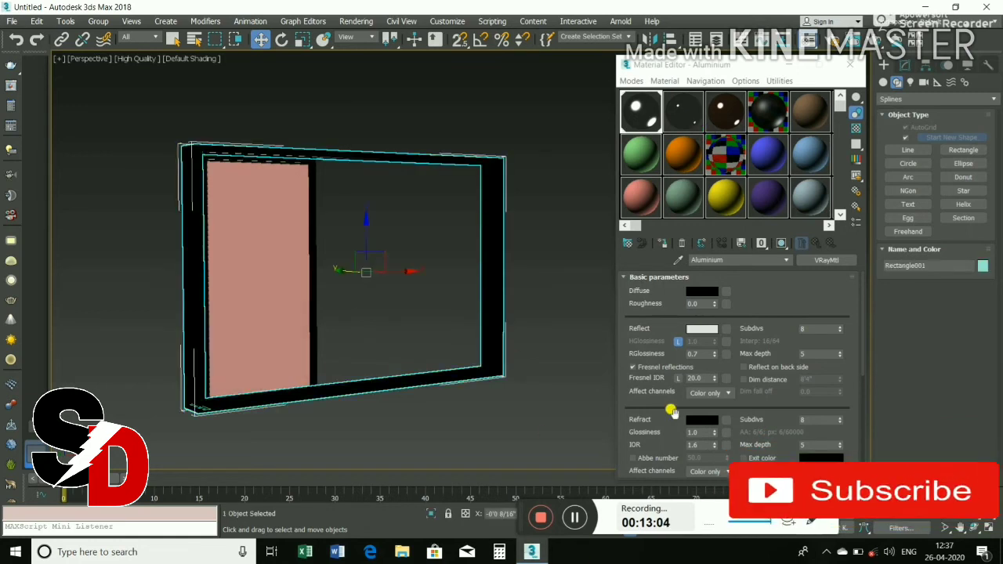
{"action": "left_click", "coordinate": [661, 245]}
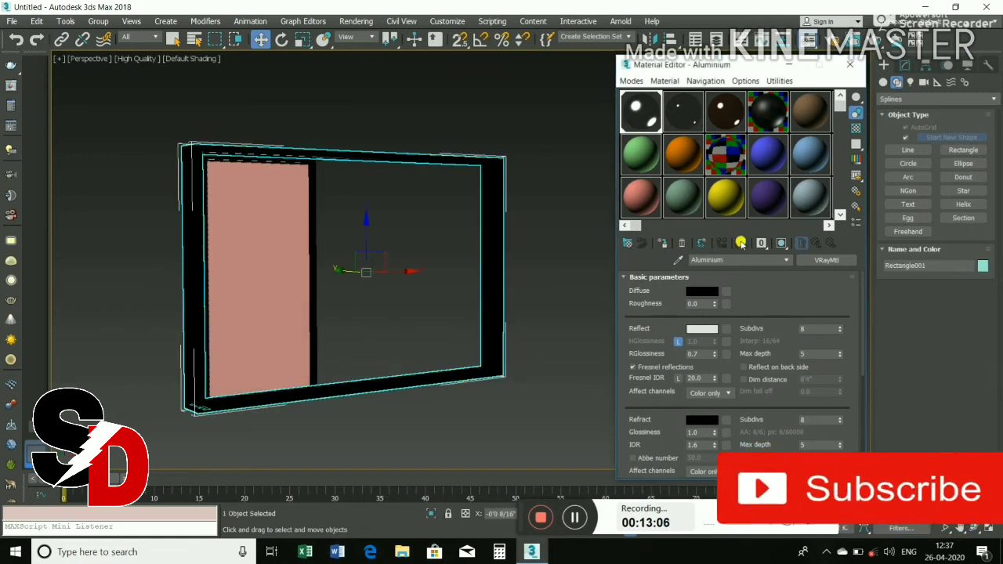
{"action": "left_click", "coordinate": [779, 243]}
Step: Orbit to check the frame materials at an angle and minimize the Material Editor
{"action": "left_click", "coordinate": [537, 413]}
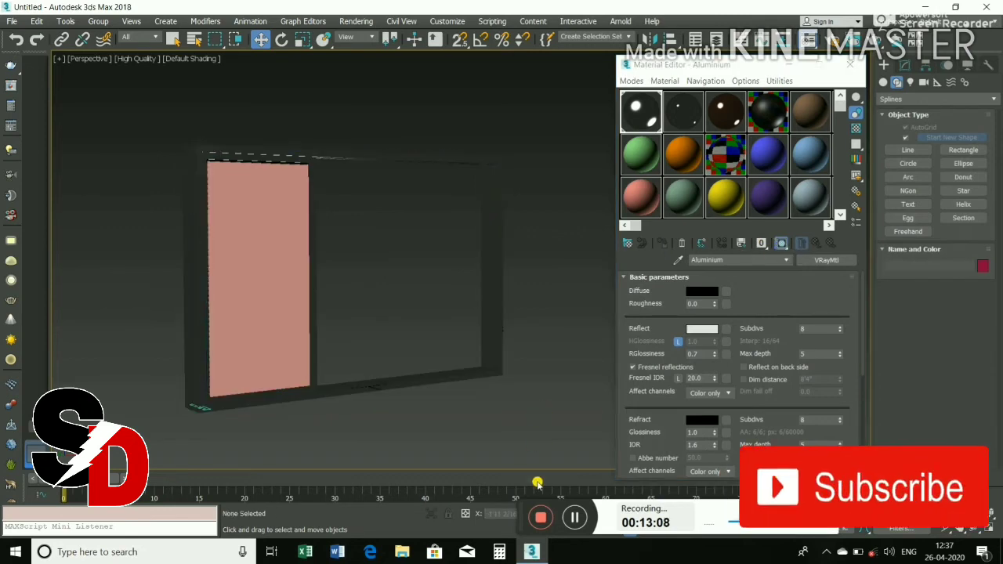
{"action": "scroll", "coordinate": [520, 416], "scroll_direction": "up", "scroll_amount": 5}
{"action": "scroll", "coordinate": [488, 416], "scroll_direction": "down", "scroll_amount": 5}
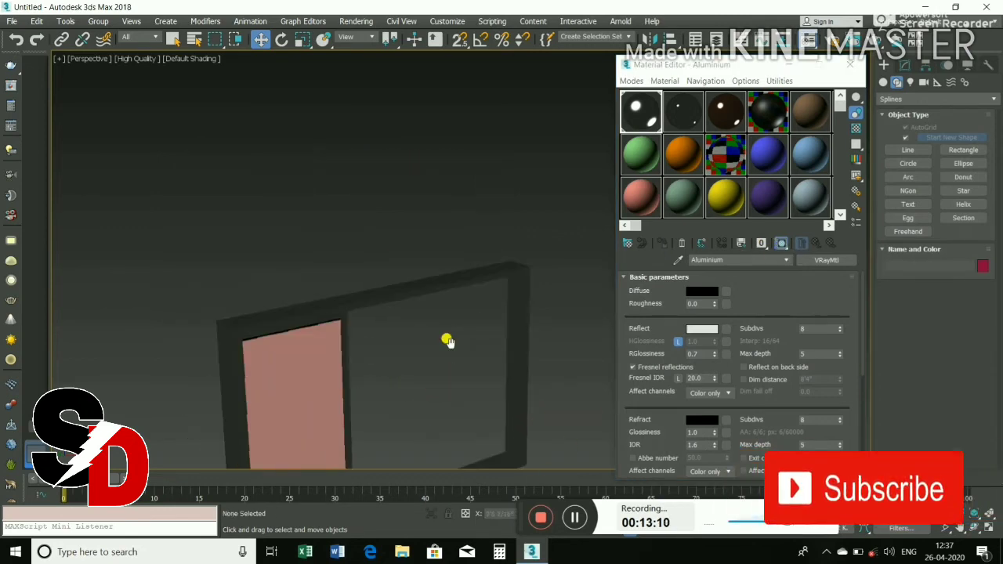
{"action": "mouse_move", "coordinate": [447, 340]}
{"action": "middle_mouse_down", "text": "alt"}
{"action": "mouse_move", "coordinate": [462, 316]}
{"action": "mouse_move", "coordinate": [416, 269]}
{"action": "mouse_move", "coordinate": [524, 285]}
{"action": "middle_mouse_up", "text": "alt"}
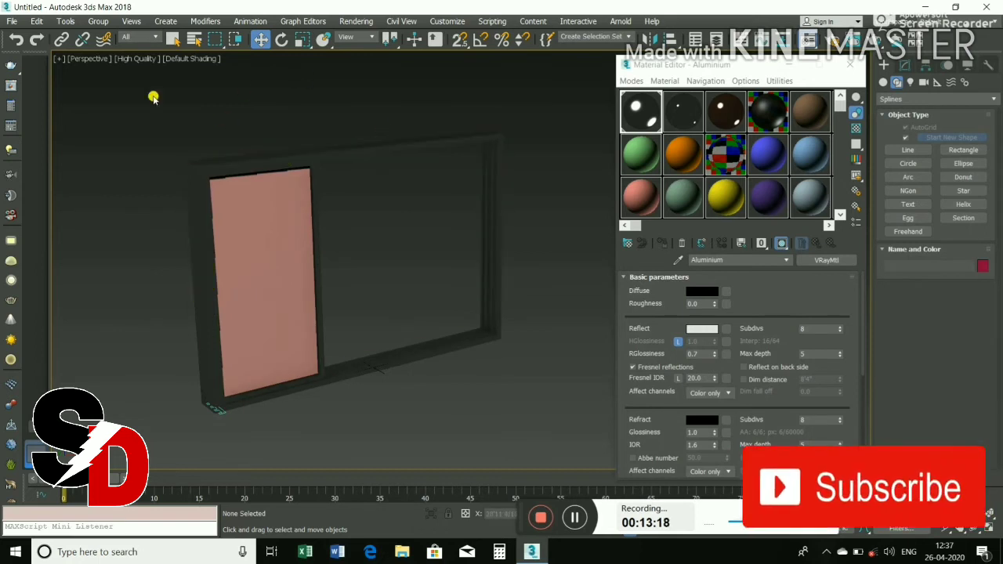
{"action": "left_click", "coordinate": [788, 67]}
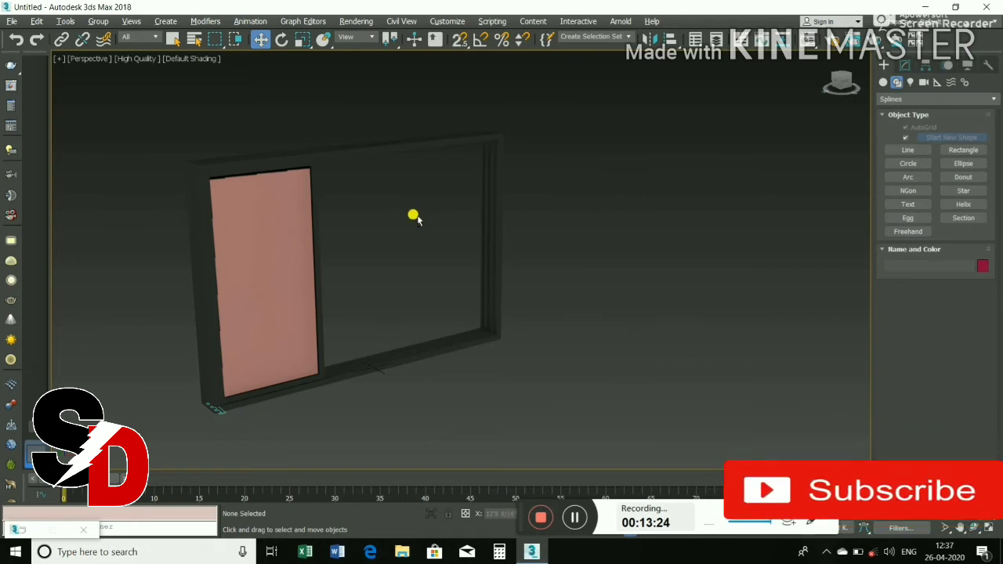
Step: Reframe the maximized Perspective view, select the glass door pane, and reopen the Material Editor
{"action": "key", "text": "alt+w"}
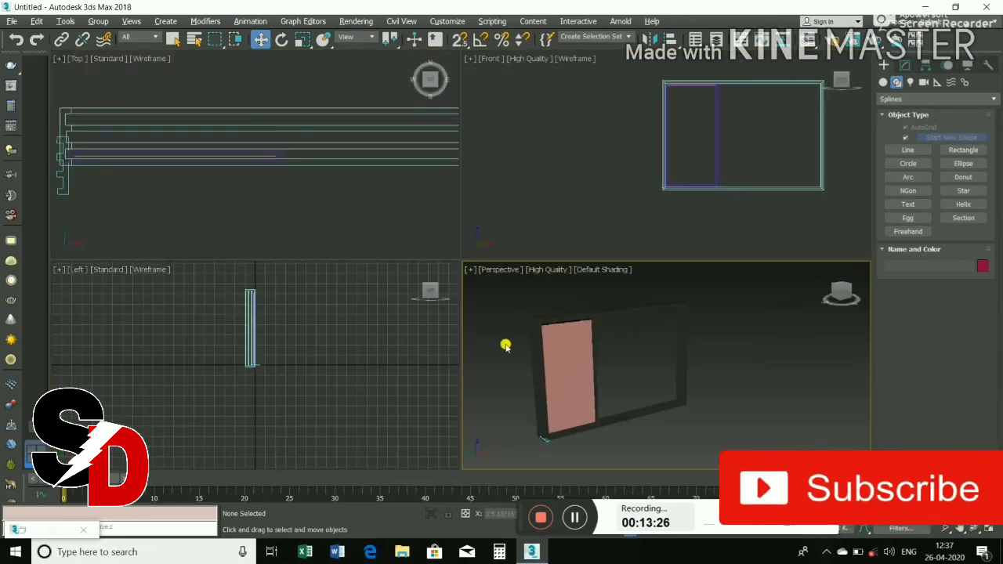
{"action": "middle_click_drag", "start_coordinate": [504, 340], "coordinate": [494, 339]}
{"action": "key", "text": "alt+w"}
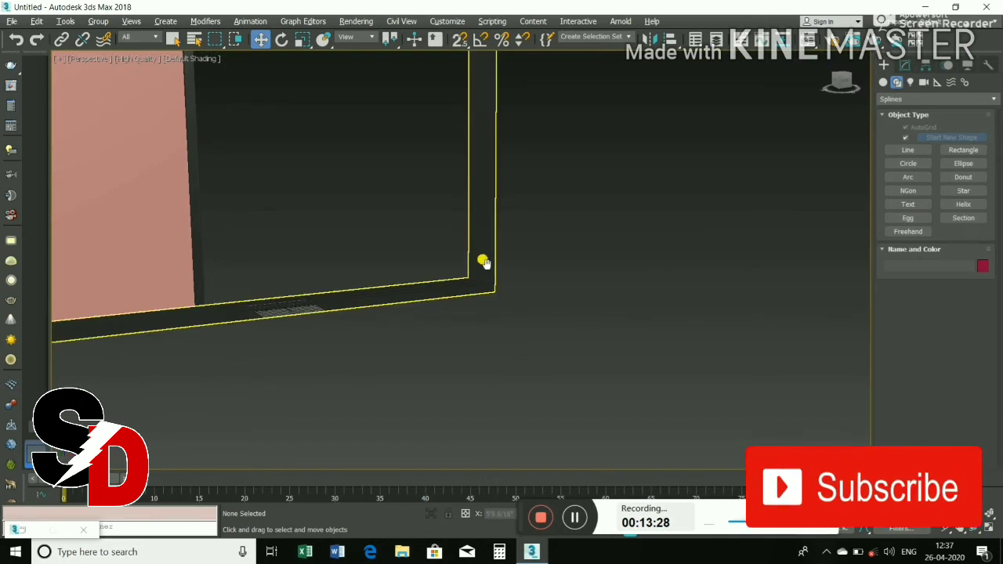
{"action": "middle_click_drag", "start_coordinate": [484, 262], "coordinate": [644, 339]}
{"action": "scroll", "coordinate": [644, 338], "scroll_direction": "down", "scroll_amount": 3}
{"action": "mouse_move", "coordinate": [452, 307]}
{"action": "middle_mouse_down", "text": "alt"}
{"action": "mouse_move", "coordinate": [444, 271]}
{"action": "mouse_move", "coordinate": [365, 254]}
{"action": "middle_mouse_up", "text": "alt"}
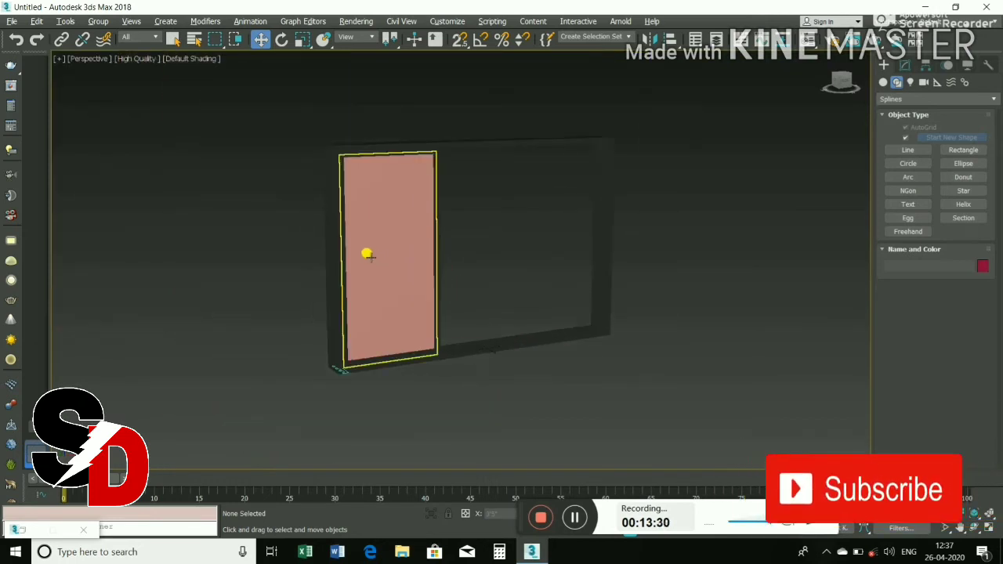
{"action": "left_click", "coordinate": [378, 252]}
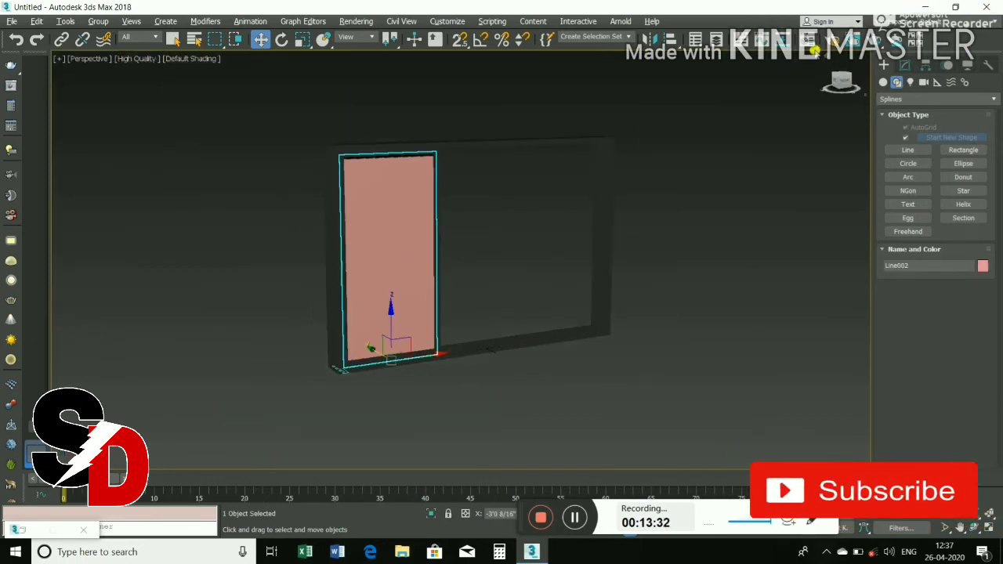
{"action": "left_click", "coordinate": [807, 40]}
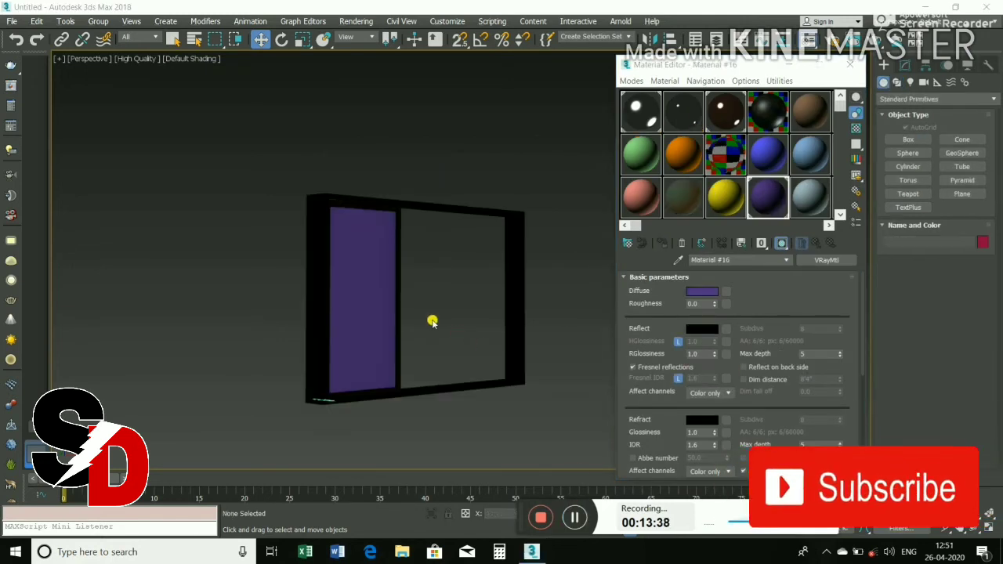
Step: Assign the glass Material #14 to the left door panel, then close the Material Editor
{"action": "left_click", "coordinate": [376, 298]}
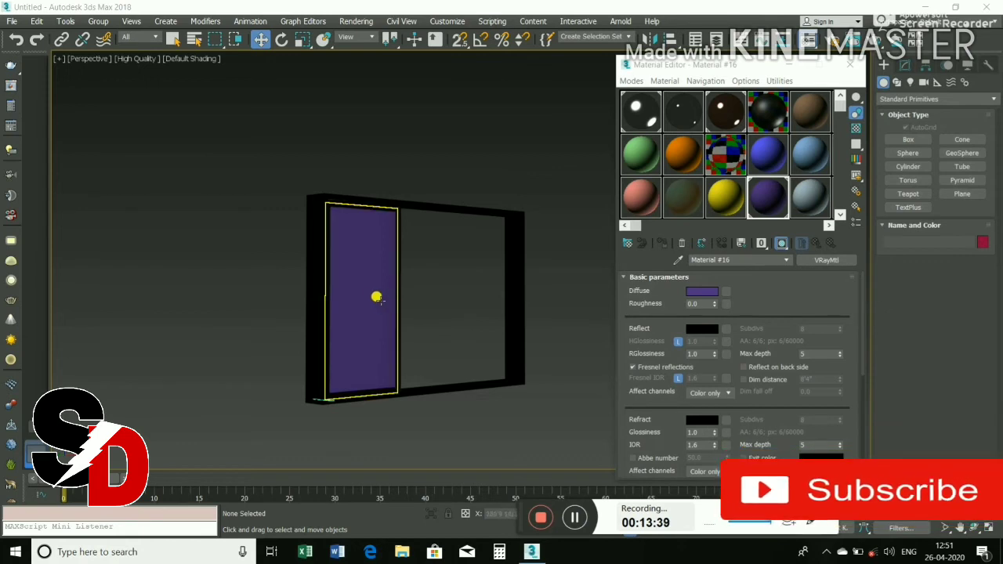
{"action": "left_click", "coordinate": [667, 205]}
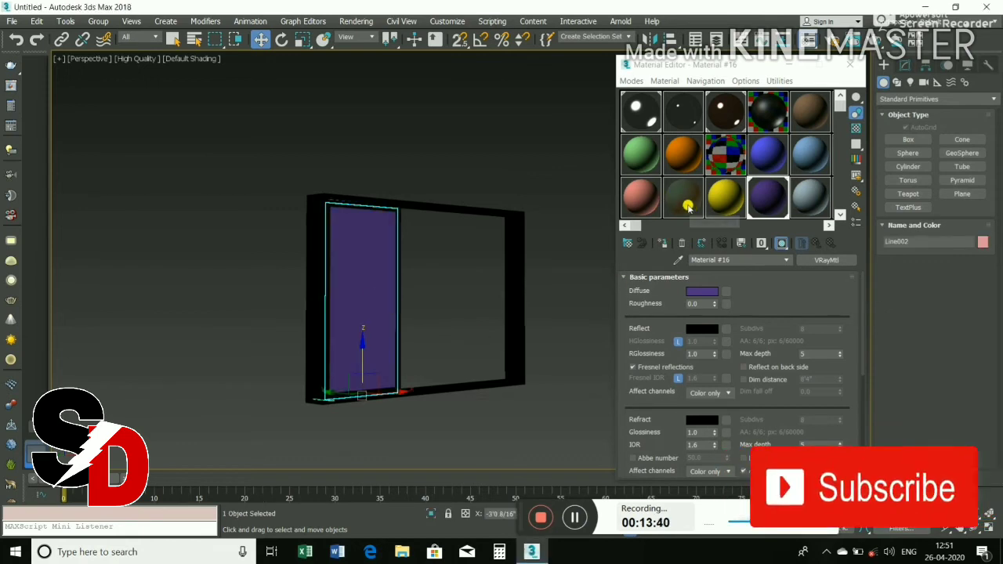
{"action": "left_click", "coordinate": [661, 245]}
{"action": "left_click", "coordinate": [740, 243]}
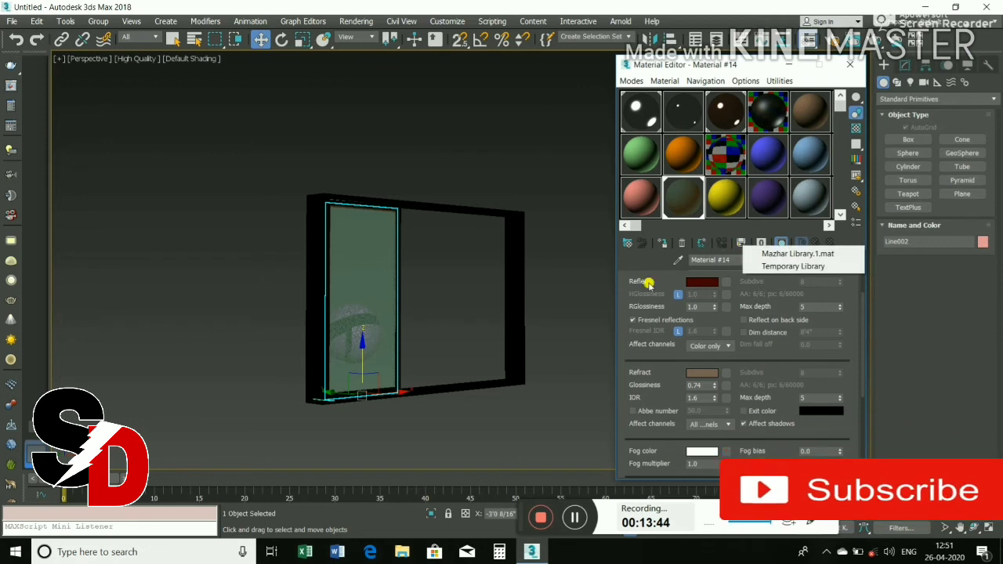
{"action": "left_click", "coordinate": [571, 290]}
{"action": "left_click", "coordinate": [572, 291]}
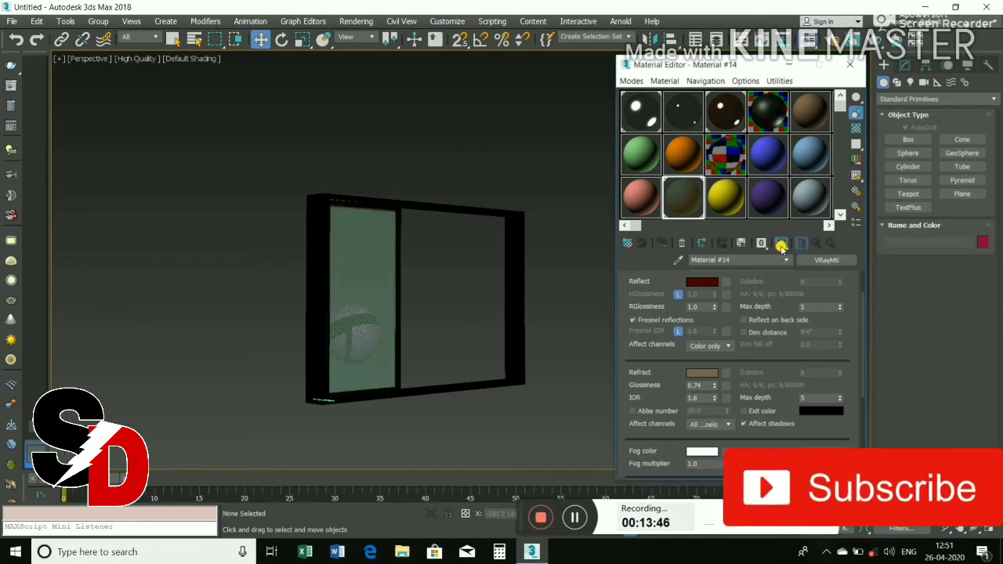
{"action": "left_click", "coordinate": [575, 290]}
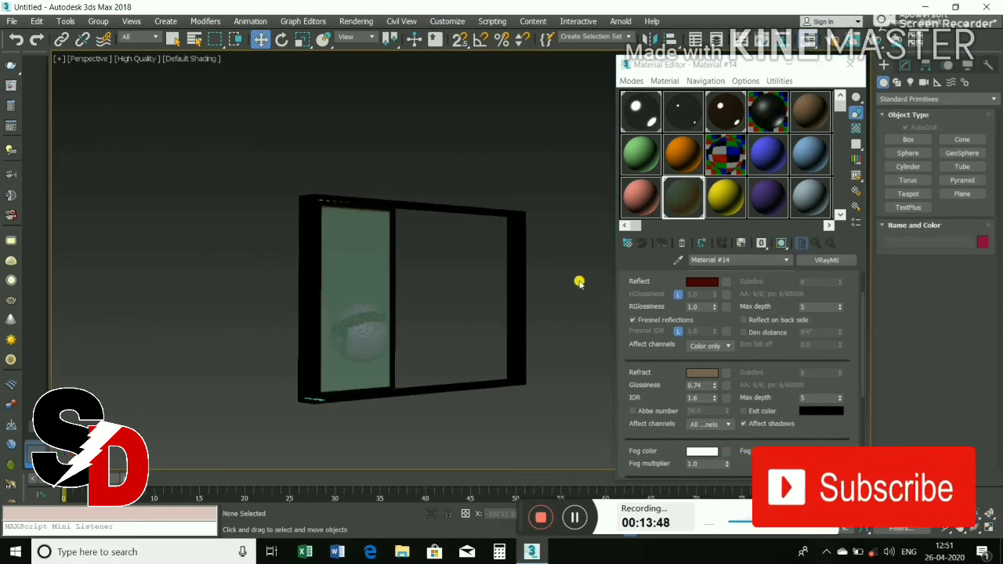
{"action": "mouse_move", "coordinate": [580, 285]}
{"action": "middle_mouse_down", "text": "alt"}
{"action": "mouse_move", "coordinate": [488, 291]}
{"action": "mouse_move", "coordinate": [544, 287]}
{"action": "middle_mouse_up", "text": "alt"}
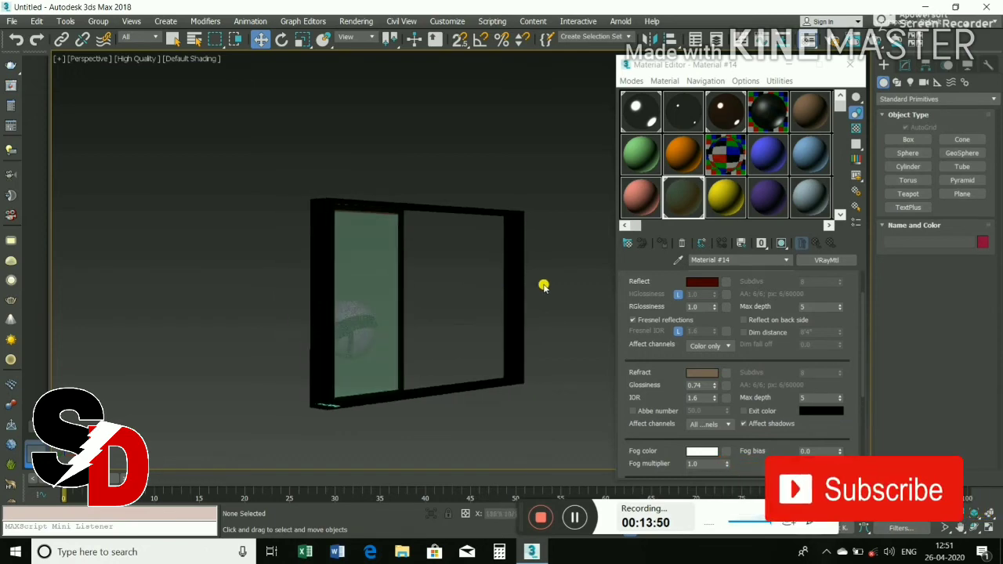
{"action": "left_click", "coordinate": [785, 63]}
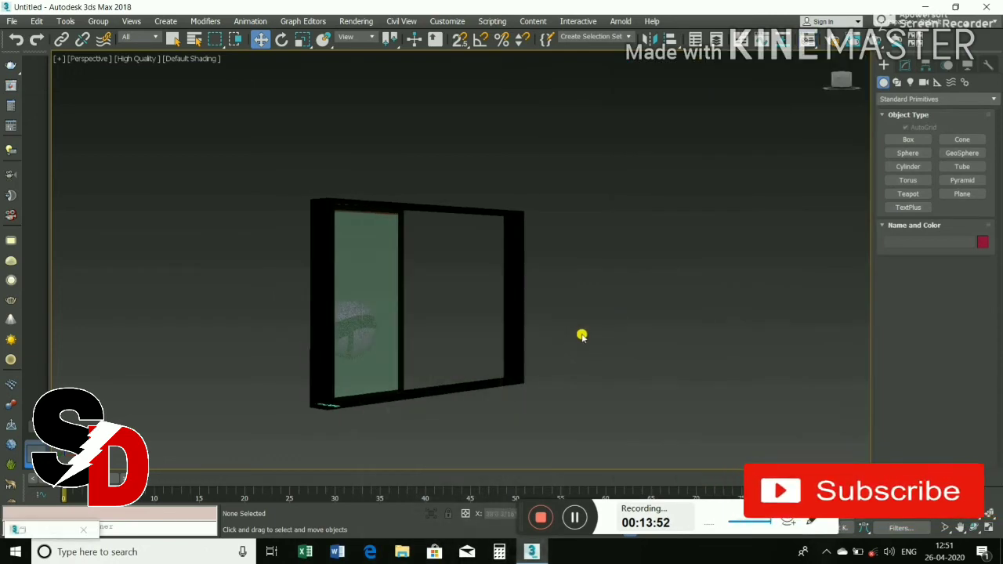
{"action": "mouse_move", "coordinate": [582, 336]}
{"action": "middle_mouse_down", "text": "alt"}
{"action": "mouse_move", "coordinate": [567, 321]}
{"action": "mouse_move", "coordinate": [558, 340]}
{"action": "mouse_move", "coordinate": [533, 342]}
{"action": "mouse_move", "coordinate": [512, 318]}
{"action": "mouse_move", "coordinate": [544, 320]}
{"action": "mouse_move", "coordinate": [536, 319]}
{"action": "mouse_move", "coordinate": [633, 290]}
{"action": "middle_mouse_up", "text": "alt"}
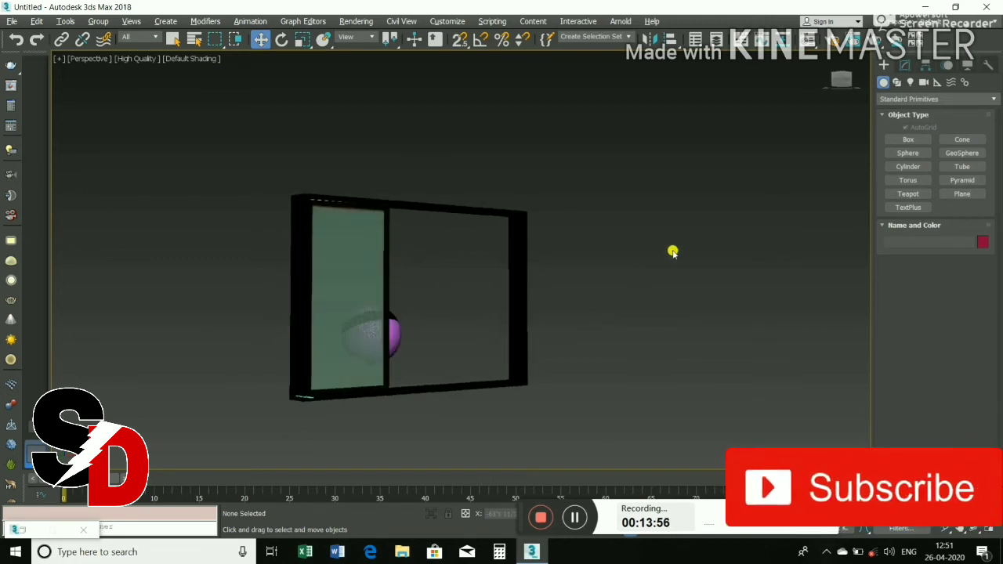
Step: Maximize the Top viewport, zoom in on the panel outlines, and select Rectangle002
{"action": "key", "text": "alt+w"}
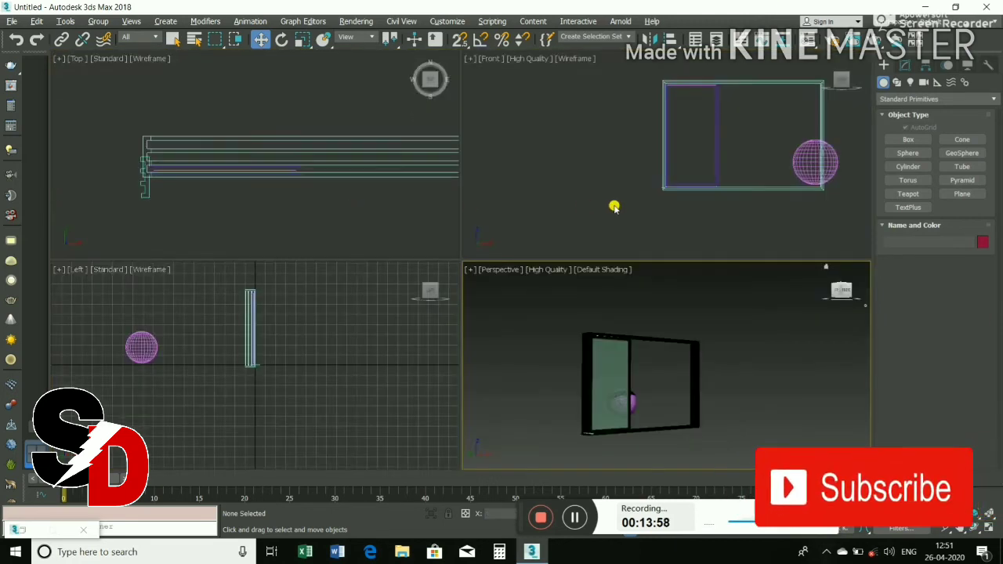
{"action": "scroll", "coordinate": [344, 204], "scroll_direction": "down", "scroll_amount": 3}
{"action": "key", "text": "alt+w"}
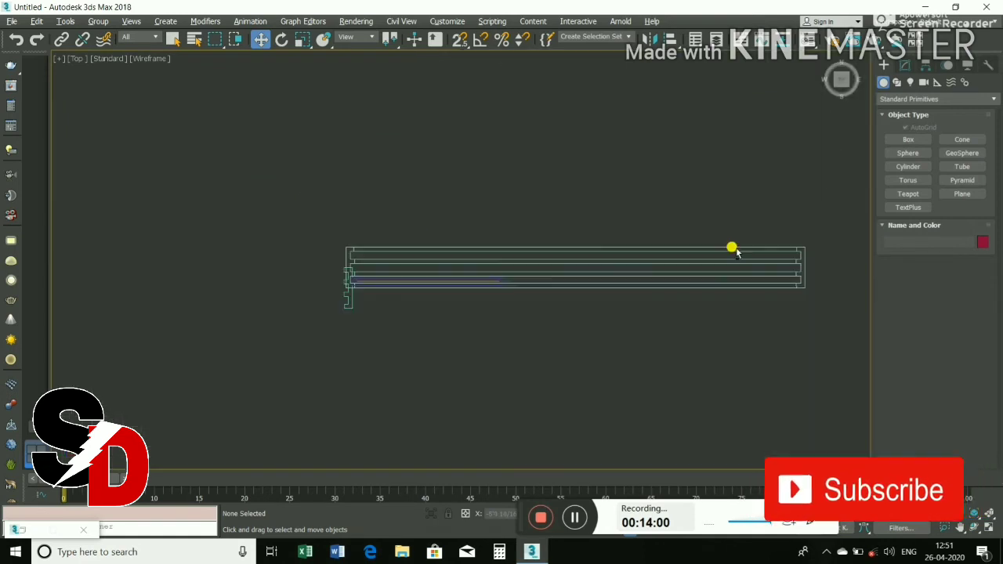
{"action": "scroll", "coordinate": [497, 275], "scroll_direction": "up", "scroll_amount": 2}
{"action": "scroll", "coordinate": [497, 275], "scroll_direction": "up", "scroll_amount": 2}
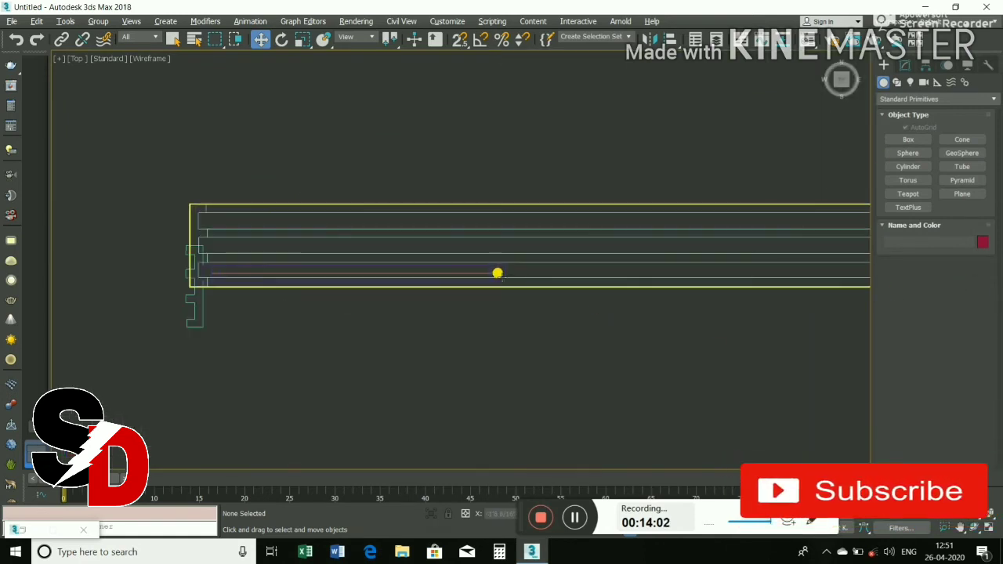
{"action": "left_click", "coordinate": [497, 270]}
{"action": "middle_click_drag", "start_coordinate": [544, 377], "coordinate": [314, 351]}
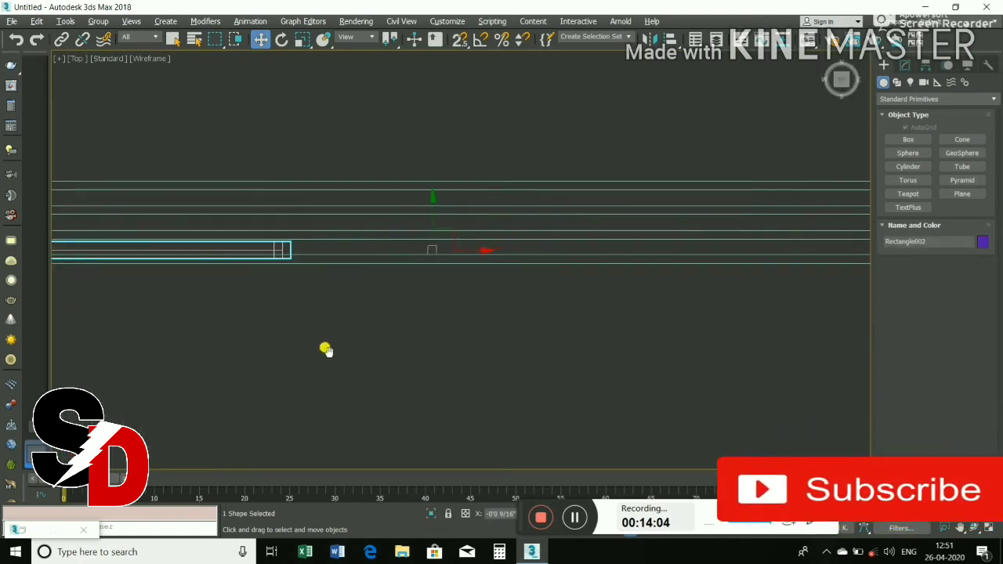
{"action": "scroll", "coordinate": [415, 302], "scroll_direction": "down", "scroll_amount": 2}
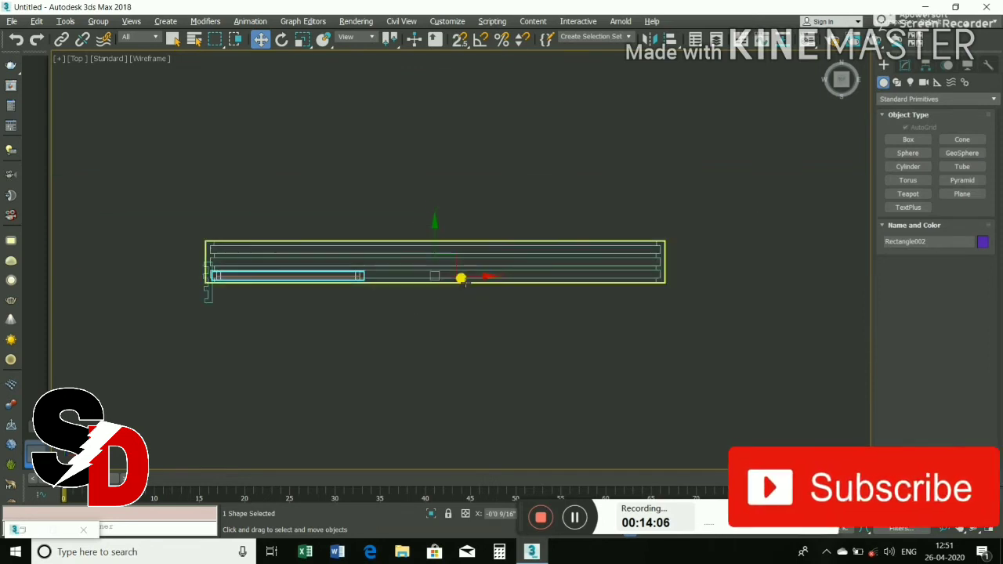
Step: Undo a trial move of Rectangle002, then select it together with the panel's line
{"action": "left_click_drag", "start_coordinate": [480, 272], "coordinate": [620, 271]}
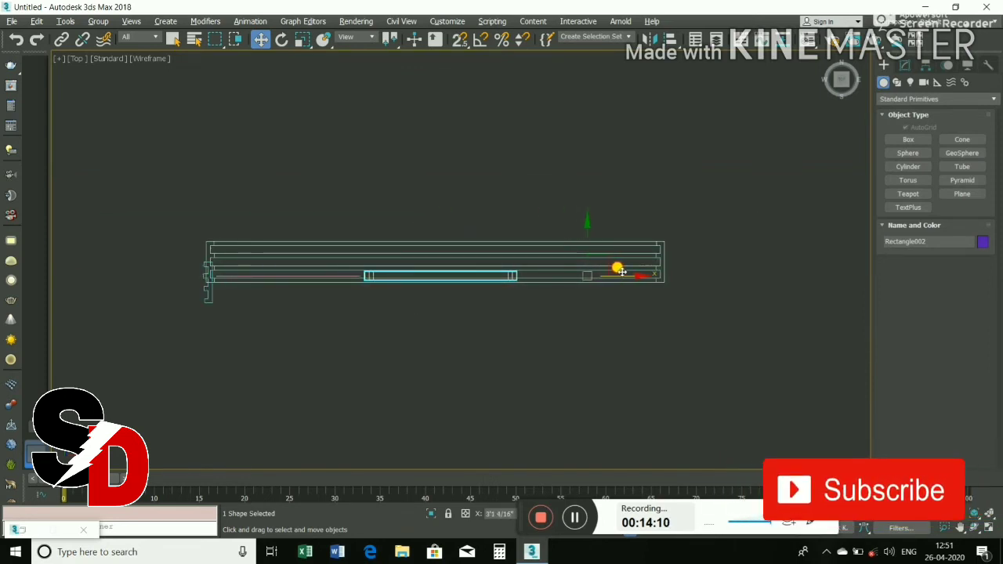
{"action": "key", "text": "ctrl+z"}
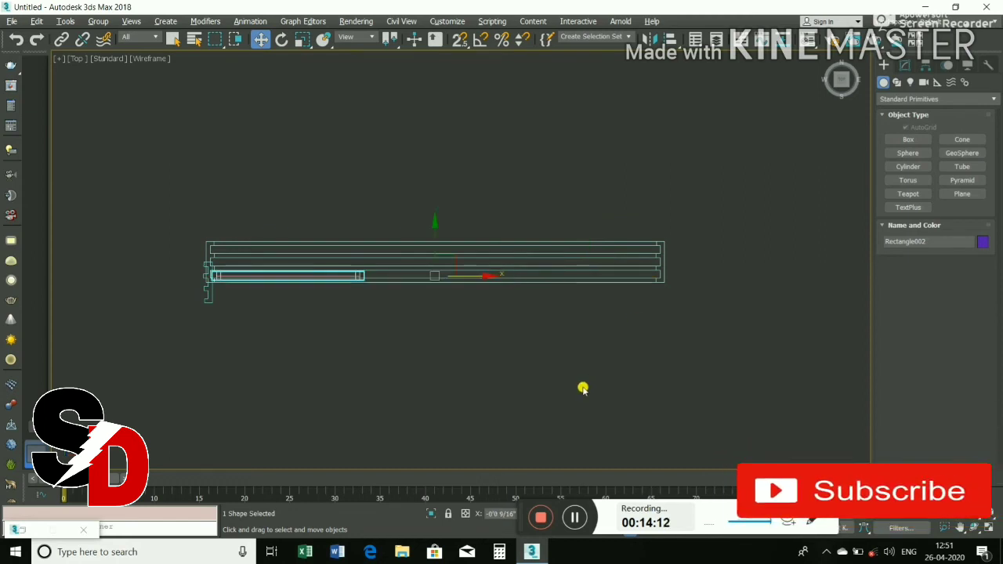
{"action": "left_click", "coordinate": [358, 287]}
{"action": "scroll", "coordinate": [351, 273], "scroll_direction": "up", "scroll_amount": 4}
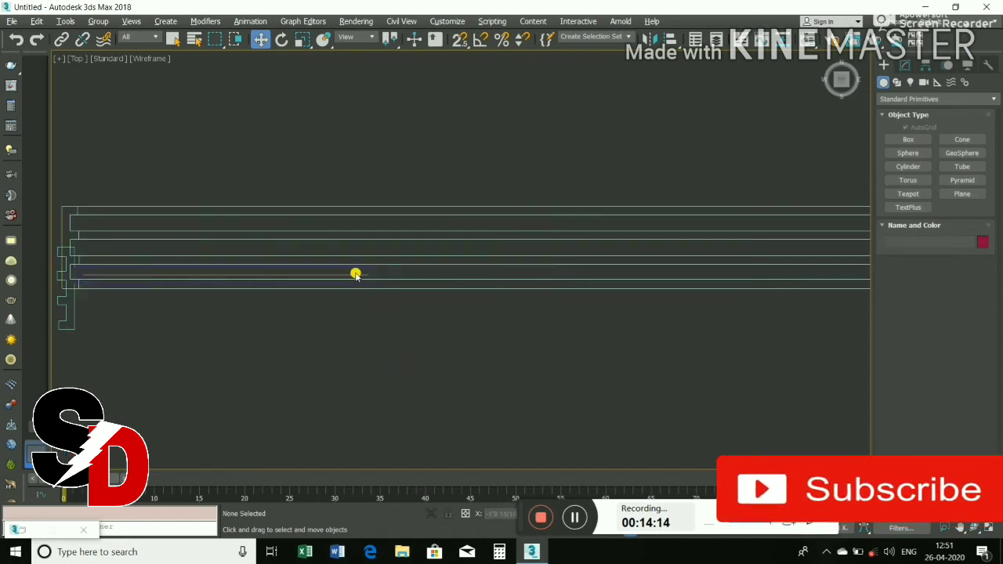
{"action": "left_click", "coordinate": [365, 267]}
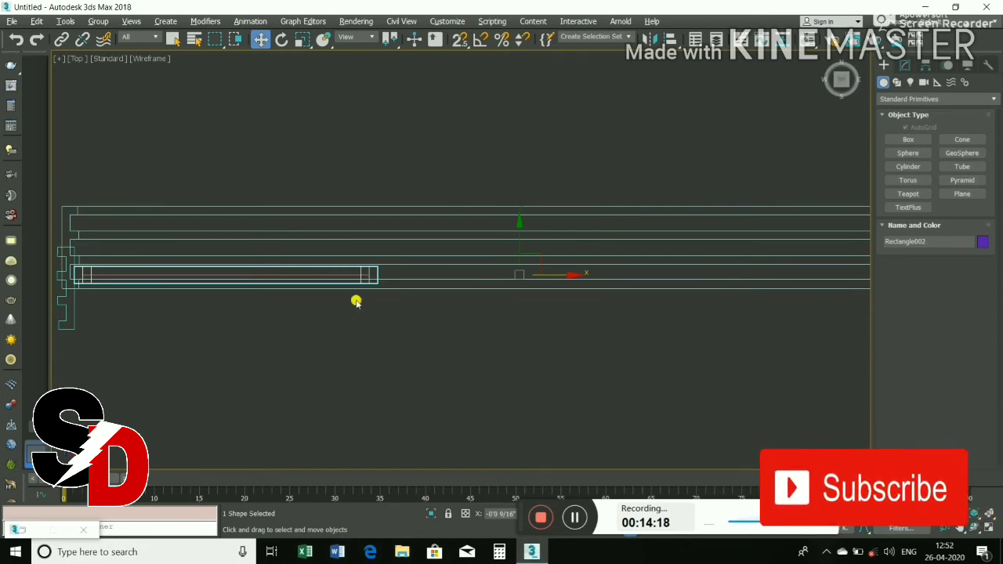
{"action": "left_click", "coordinate": [370, 326]}
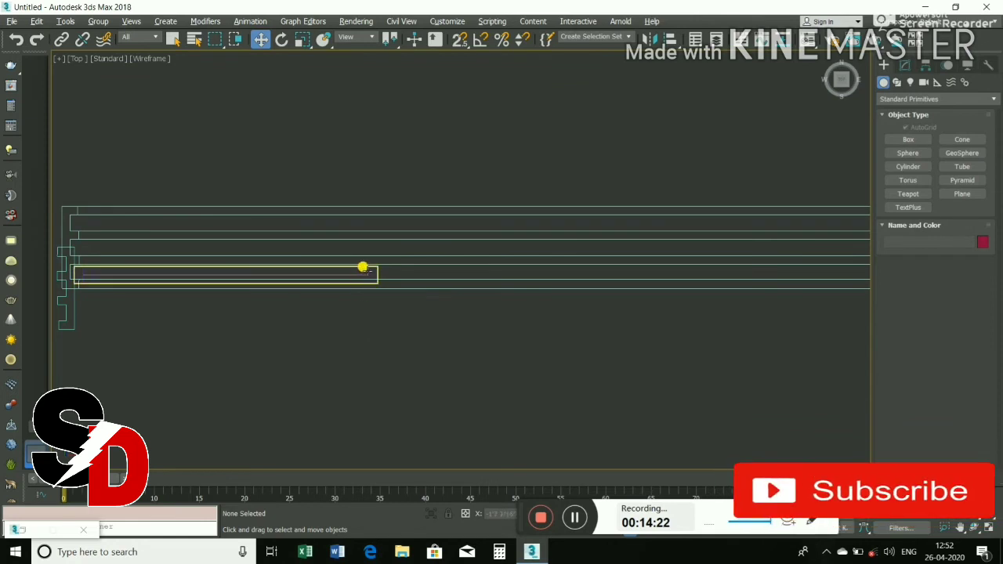
{"action": "left_click", "coordinate": [363, 268]}
{"action": "scroll", "coordinate": [350, 284], "scroll_direction": "up", "scroll_amount": 5}
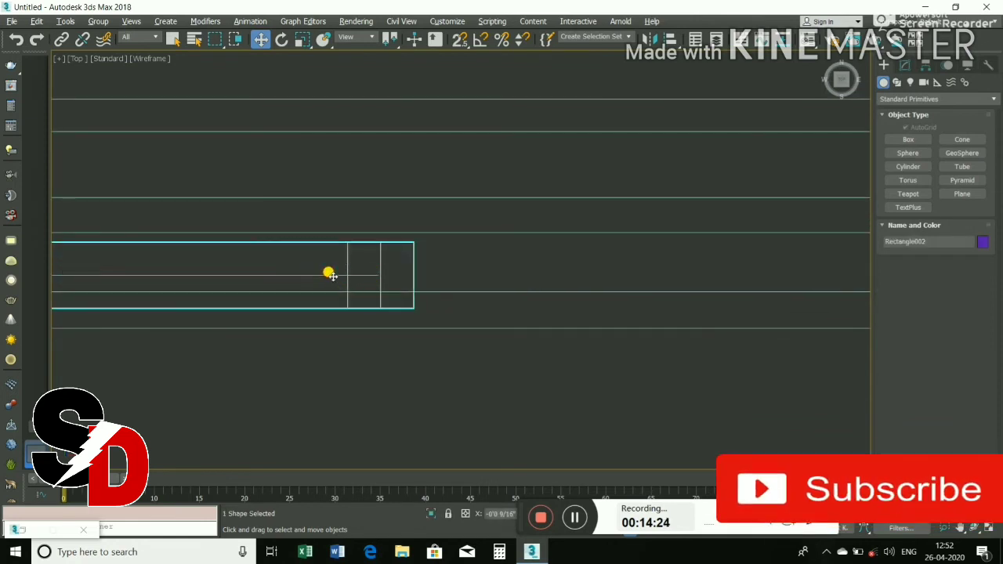
{"action": "left_click", "coordinate": [325, 275], "text": "ctrl"}
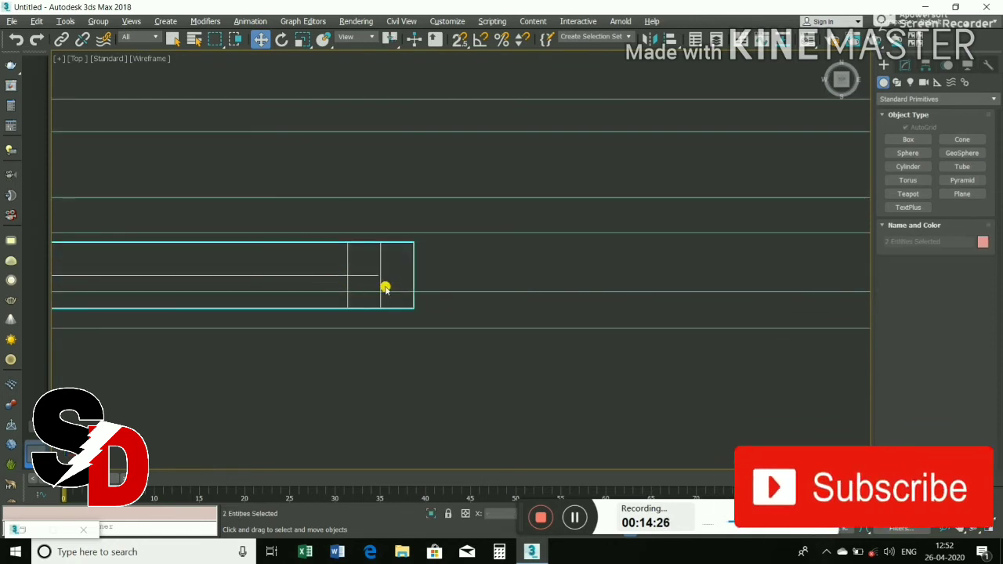
{"action": "scroll", "coordinate": [385, 287], "scroll_direction": "down", "scroll_amount": 3}
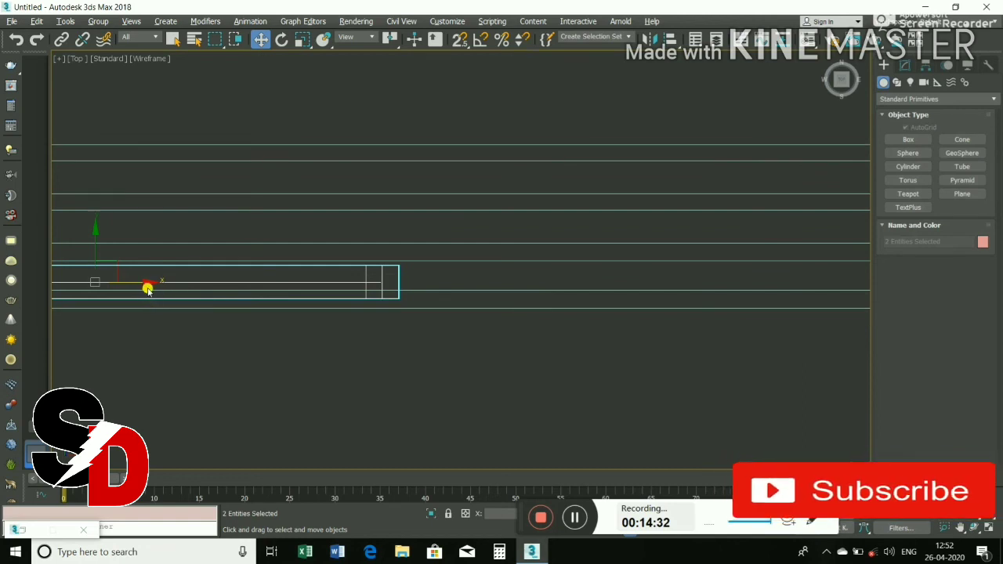
Step: Clone the panel rectangle and line to the right as 2 copies, then clear the selection
{"action": "mouse_move", "coordinate": [142, 279]}
{"action": "left_mouse_down"}
{"action": "mouse_move", "coordinate": [541, 279]}
{"action": "mouse_move", "coordinate": [740, 290]}
{"action": "left_mouse_up"}
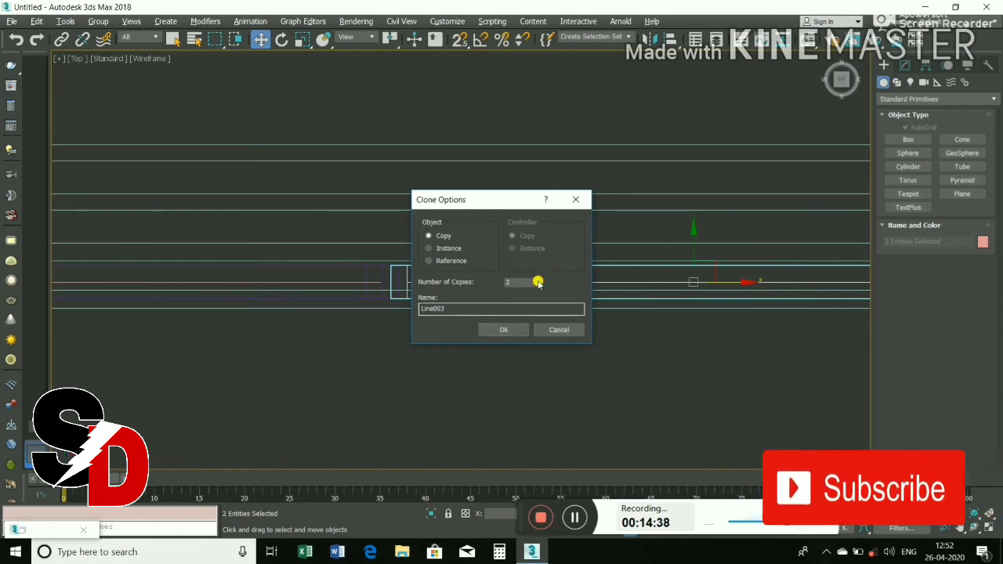
{"action": "left_click", "coordinate": [503, 330]}
{"action": "scroll", "coordinate": [390, 389], "scroll_direction": "down", "scroll_amount": 2}
{"action": "scroll", "coordinate": [416, 393], "scroll_direction": "down", "scroll_amount": 2}
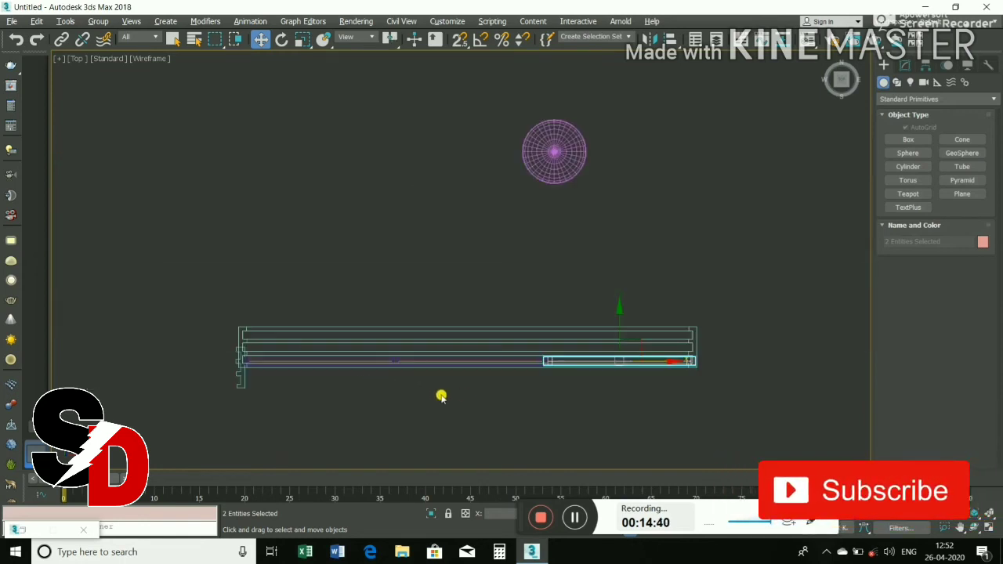
{"action": "scroll", "coordinate": [369, 300], "scroll_direction": "down", "scroll_amount": 2}
{"action": "left_click", "coordinate": [613, 290]}
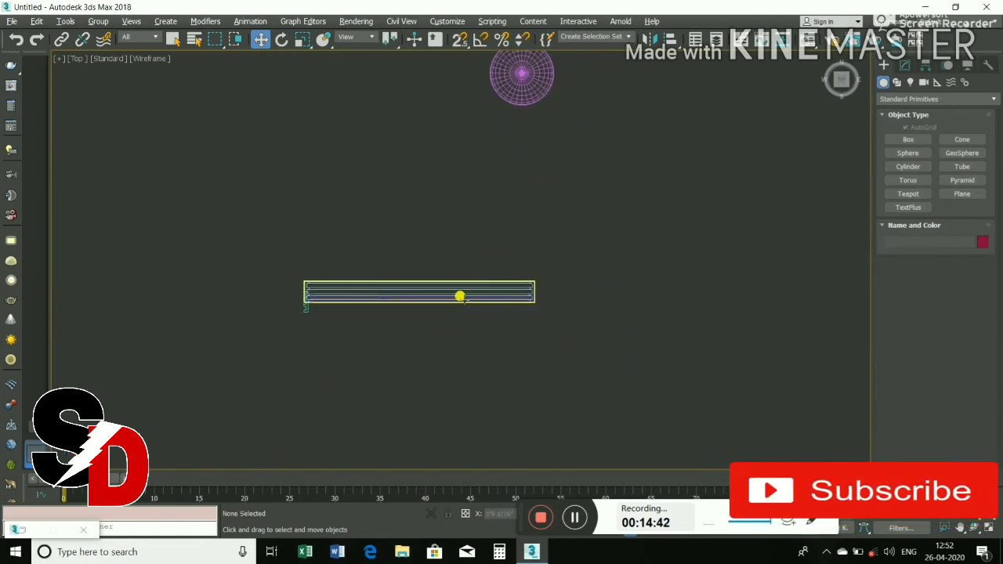
{"action": "scroll", "coordinate": [460, 296], "scroll_direction": "up", "scroll_amount": 2}
{"action": "scroll", "coordinate": [441, 291], "scroll_direction": "up", "scroll_amount": 2}
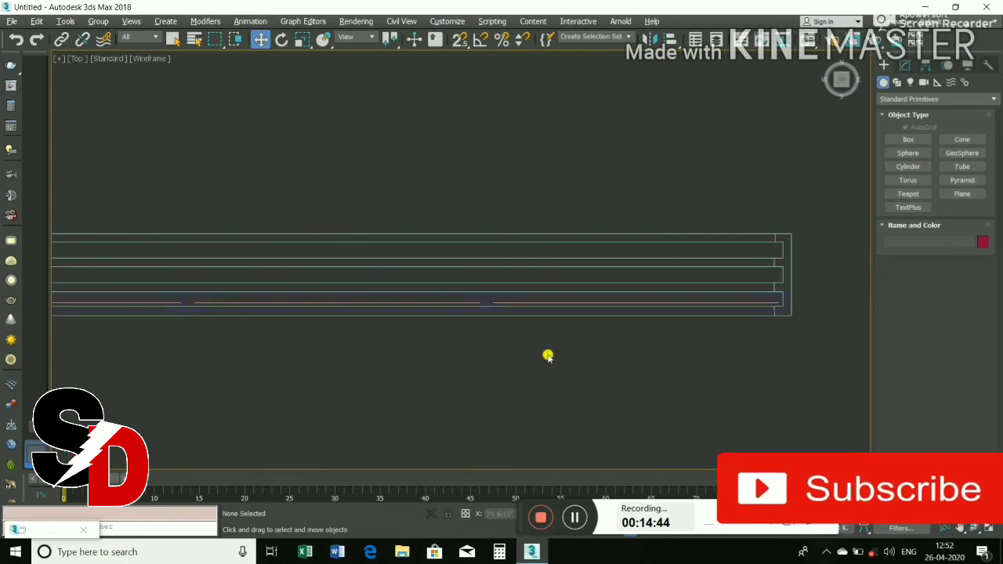
{"action": "scroll", "coordinate": [266, 360], "scroll_direction": "down", "scroll_amount": 2}
{"action": "scroll", "coordinate": [405, 337], "scroll_direction": "up", "scroll_amount": 1}
{"action": "scroll", "coordinate": [415, 327], "scroll_direction": "up", "scroll_amount": 2}
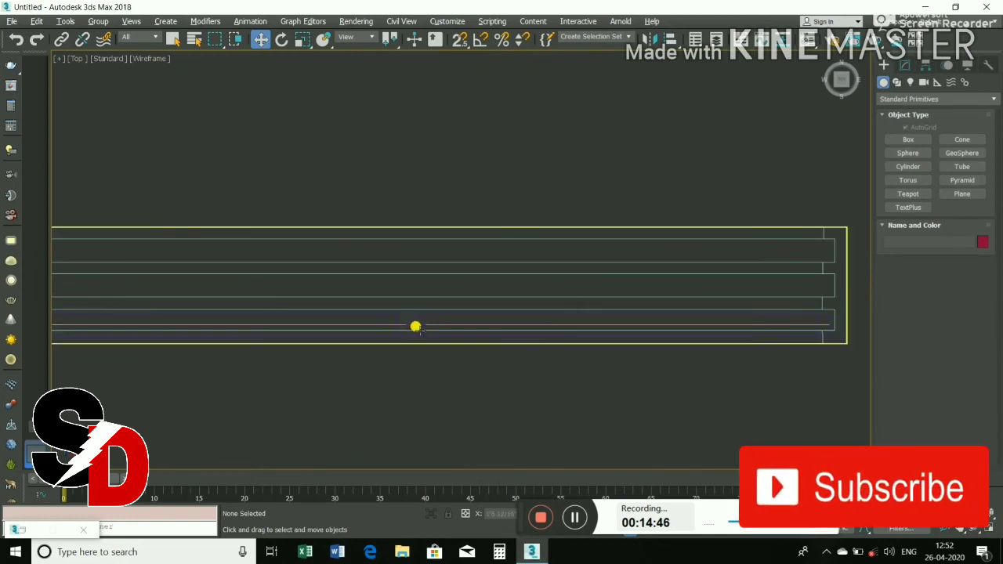
Step: Select the three overlapping panel shapes on the lower track and reposition them
{"action": "left_click", "coordinate": [392, 315]}
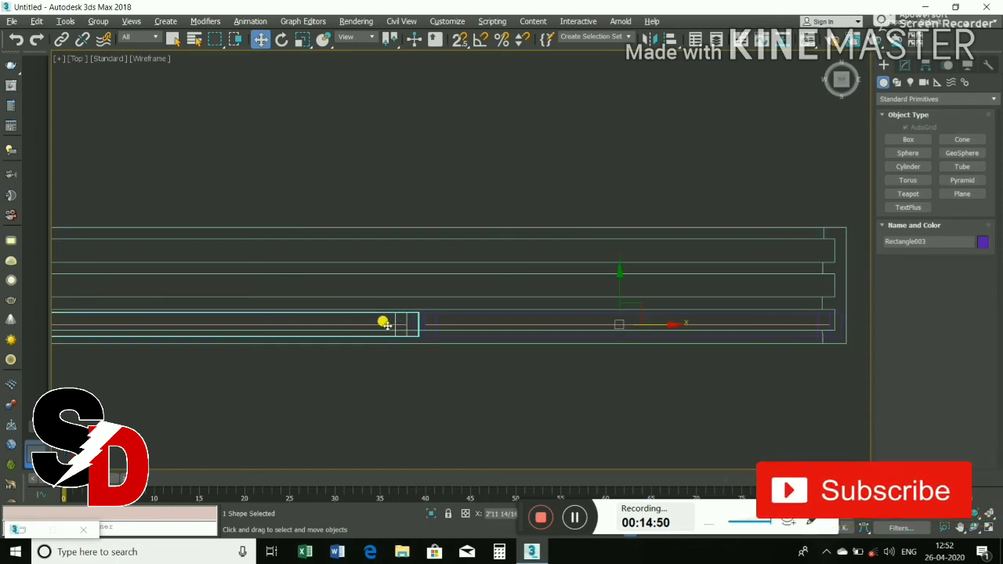
{"action": "left_click", "coordinate": [383, 322]}
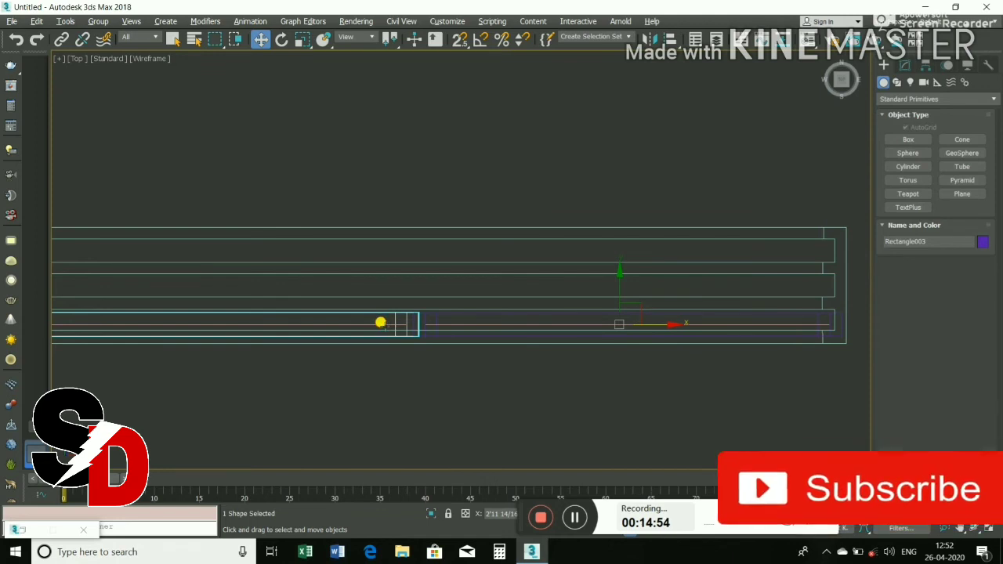
{"action": "scroll", "coordinate": [407, 326], "scroll_direction": "up", "scroll_amount": 2}
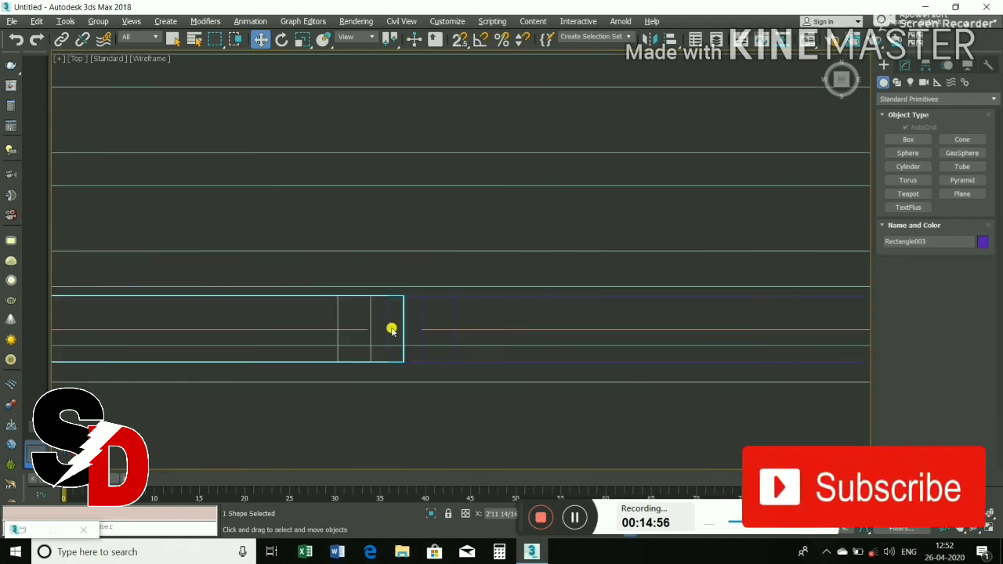
{"action": "scroll", "coordinate": [356, 290], "scroll_direction": "up", "scroll_amount": 2}
{"action": "scroll", "coordinate": [377, 288], "scroll_direction": "up", "scroll_amount": 2}
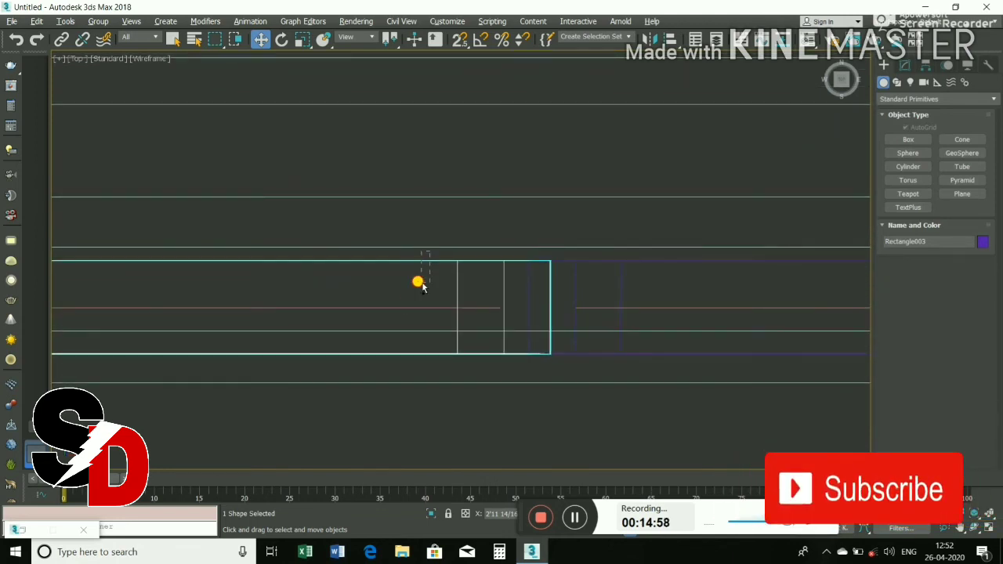
{"action": "left_click_drag", "start_coordinate": [408, 317], "coordinate": [402, 344]}
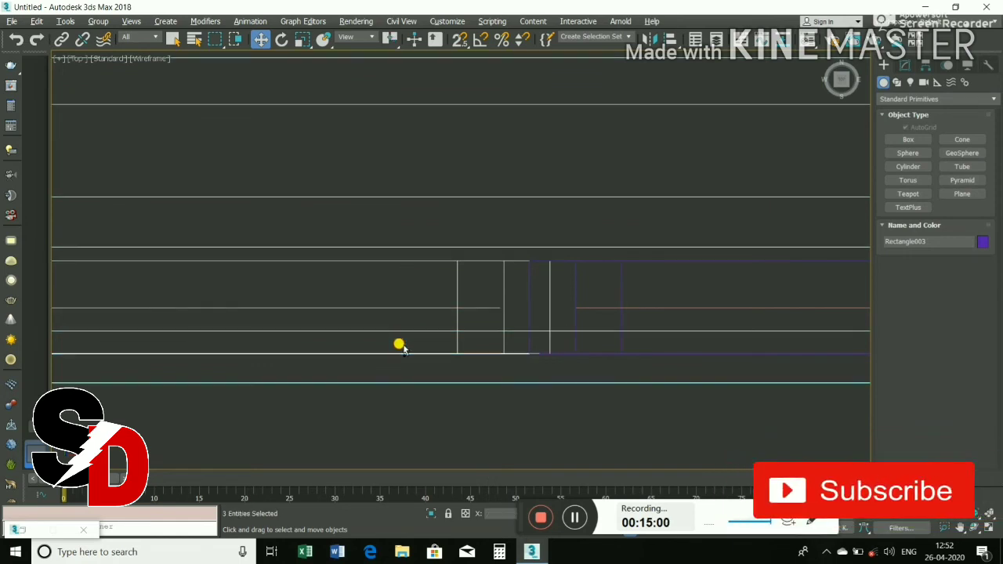
{"action": "scroll", "coordinate": [416, 348], "scroll_direction": "down", "scroll_amount": 2}
{"action": "scroll", "coordinate": [206, 311], "scroll_direction": "down", "scroll_amount": 2}
{"action": "scroll", "coordinate": [188, 294], "scroll_direction": "down", "scroll_amount": 1}
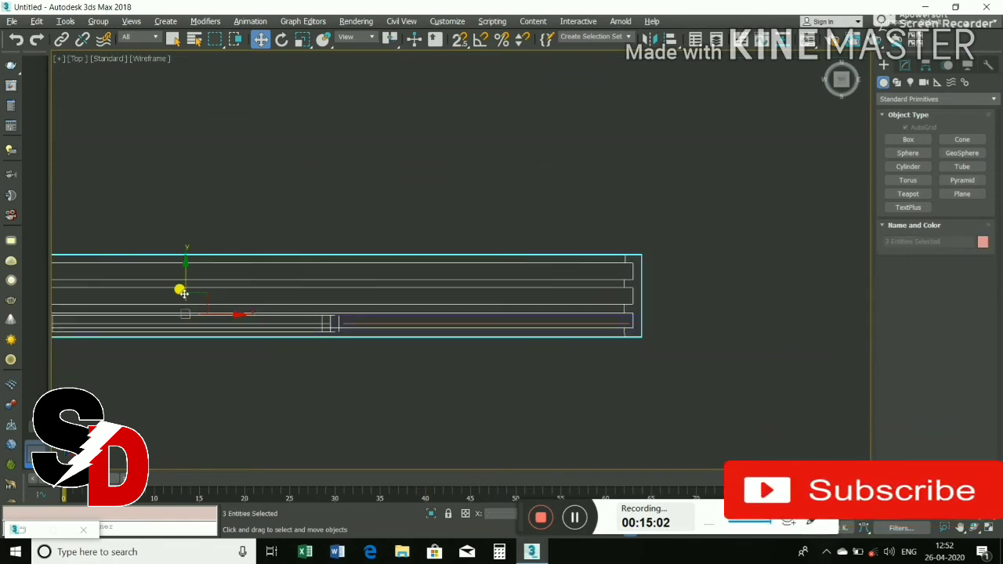
{"action": "scroll", "coordinate": [182, 284], "scroll_direction": "down", "scroll_amount": 1}
{"action": "mouse_move", "coordinate": [181, 284]}
{"action": "left_mouse_down"}
{"action": "mouse_move", "coordinate": [390, 404]}
{"action": "mouse_move", "coordinate": [537, 351]}
{"action": "left_mouse_up"}
{"action": "left_click", "coordinate": [502, 363]}
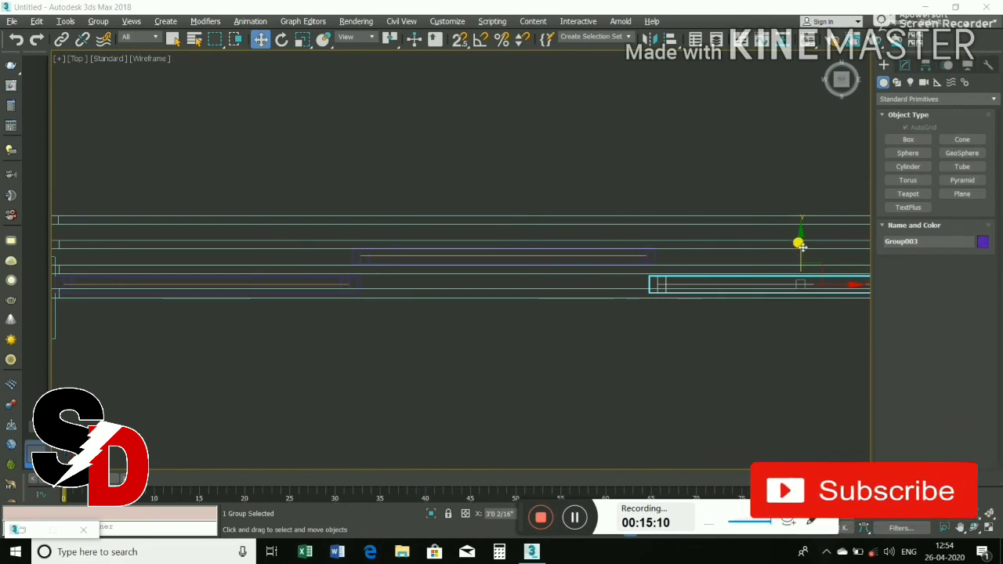
Step: Move Group003 up onto the upper track and zoom out to see the whole frame
{"action": "left_click_drag", "start_coordinate": [799, 245], "coordinate": [790, 192]}
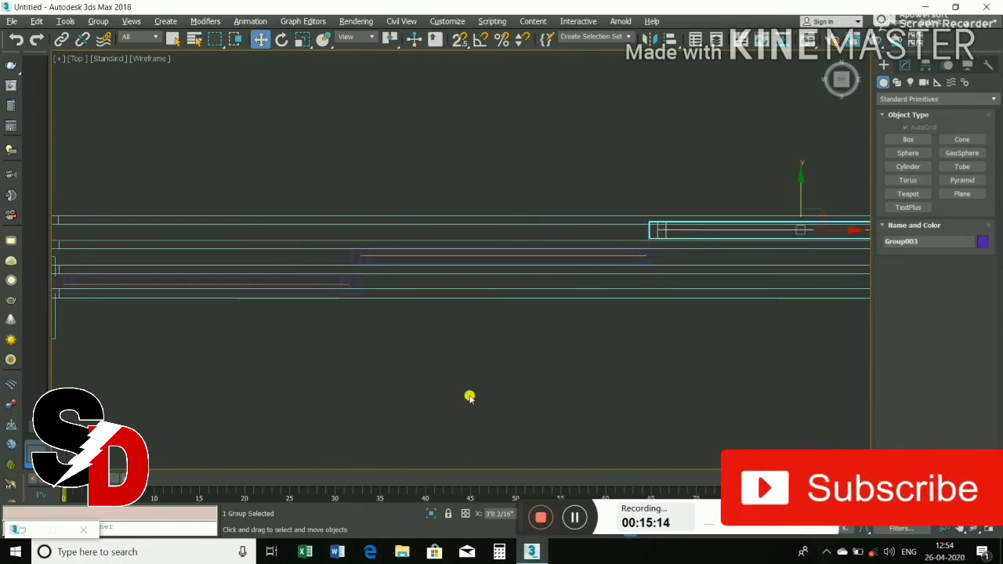
{"action": "scroll", "coordinate": [468, 383], "scroll_direction": "down", "scroll_amount": 2}
{"action": "middle_click_drag", "start_coordinate": [390, 366], "coordinate": [335, 358]}
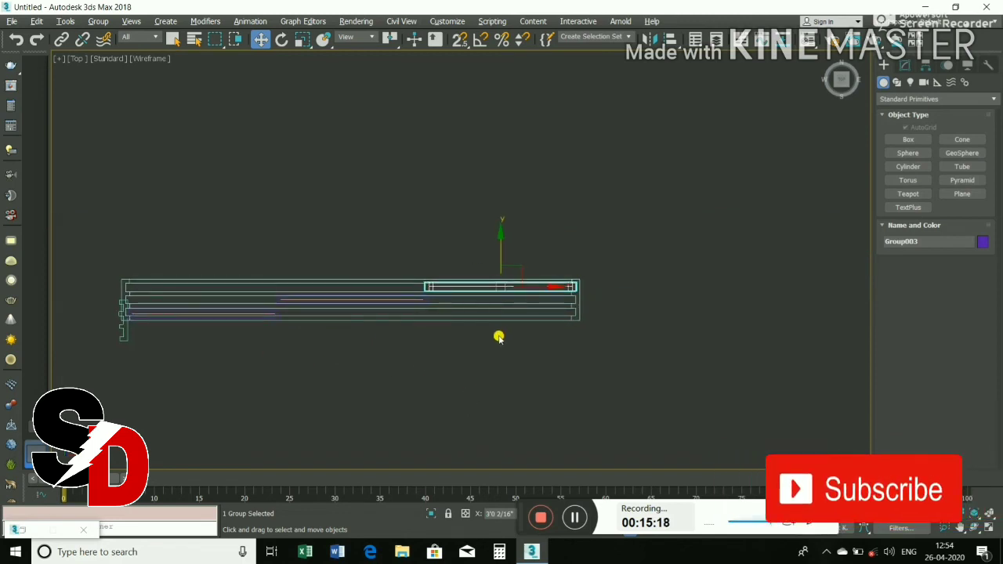
Step: Return to four viewports and maximize the Perspective view
{"action": "key", "text": "alt+w"}
{"action": "left_click", "coordinate": [536, 368]}
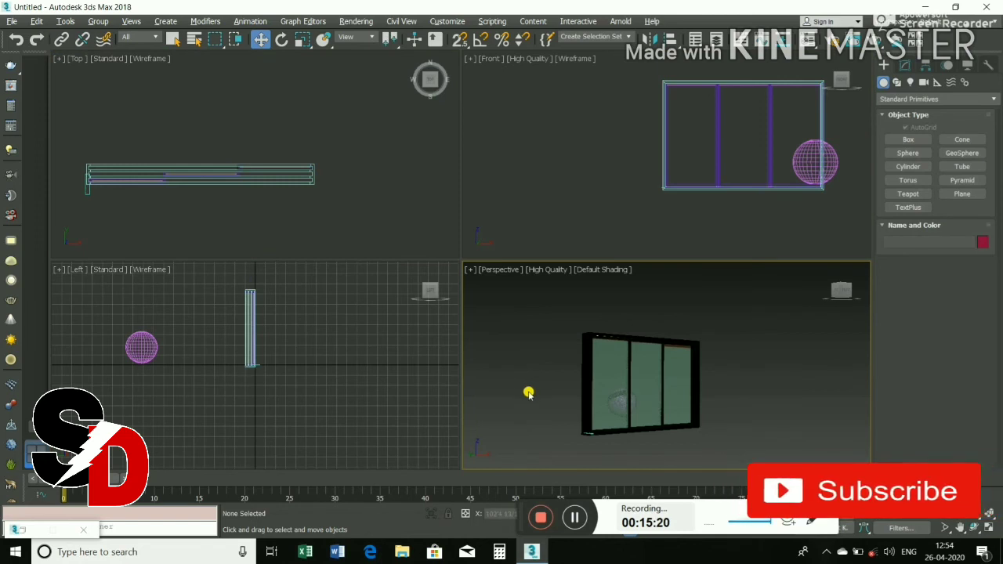
{"action": "key", "text": "alt+w"}
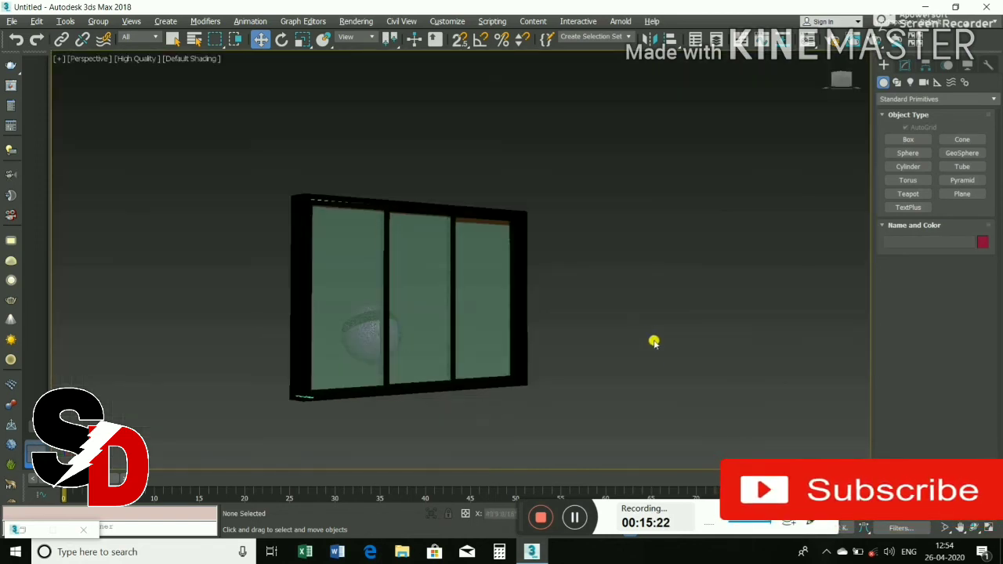
Step: Orbit, zoom and pan so the window faces the camera, with Safe Frame shown
{"action": "mouse_move", "coordinate": [654, 340]}
{"action": "middle_mouse_down", "text": "alt"}
{"action": "mouse_move", "coordinate": [651, 331]}
{"action": "mouse_move", "coordinate": [628, 345]}
{"action": "mouse_move", "coordinate": [613, 331]}
{"action": "mouse_move", "coordinate": [647, 333]}
{"action": "mouse_move", "coordinate": [628, 338]}
{"action": "mouse_move", "coordinate": [587, 295]}
{"action": "middle_mouse_up", "text": "alt"}
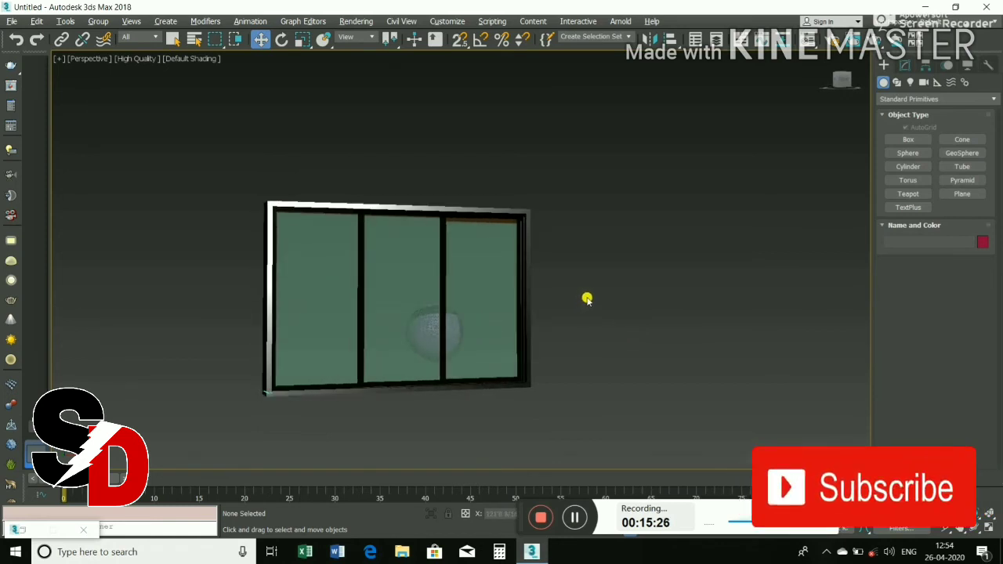
{"action": "scroll", "coordinate": [203, 236], "scroll_direction": "up", "scroll_amount": 4}
{"action": "scroll", "coordinate": [155, 202], "scroll_direction": "down", "scroll_amount": 3}
{"action": "scroll", "coordinate": [180, 214], "scroll_direction": "down", "scroll_amount": 2}
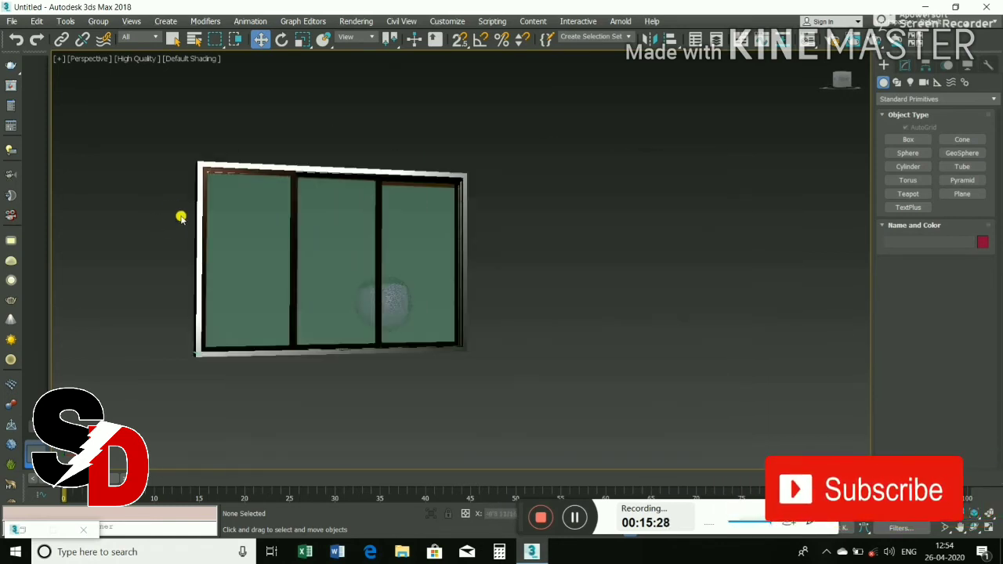
{"action": "mouse_move", "coordinate": [579, 259]}
{"action": "middle_mouse_down", "text": "alt"}
{"action": "mouse_move", "coordinate": [545, 271]}
{"action": "mouse_move", "coordinate": [632, 261]}
{"action": "middle_mouse_up", "text": "alt"}
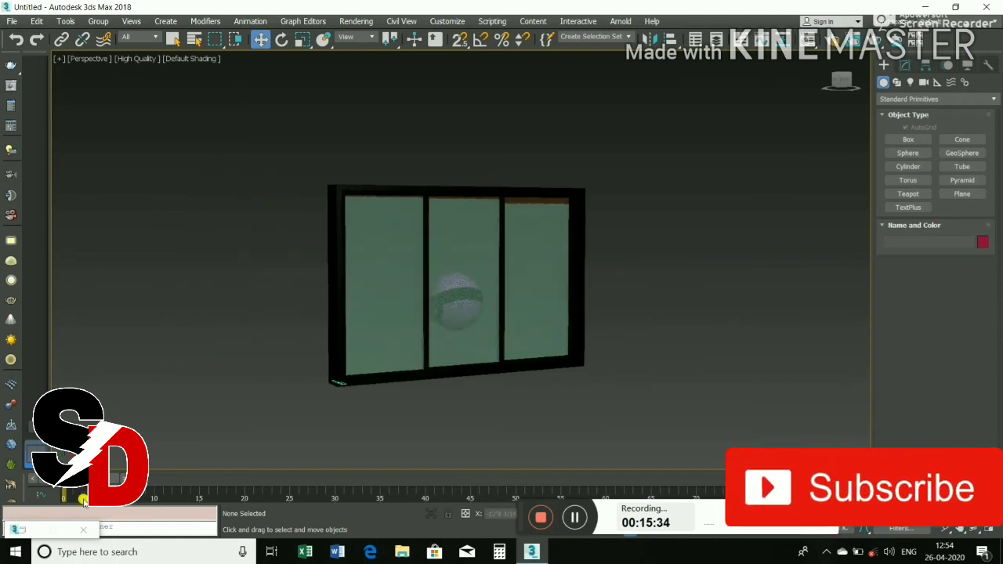
{"action": "key", "text": "shift+f"}
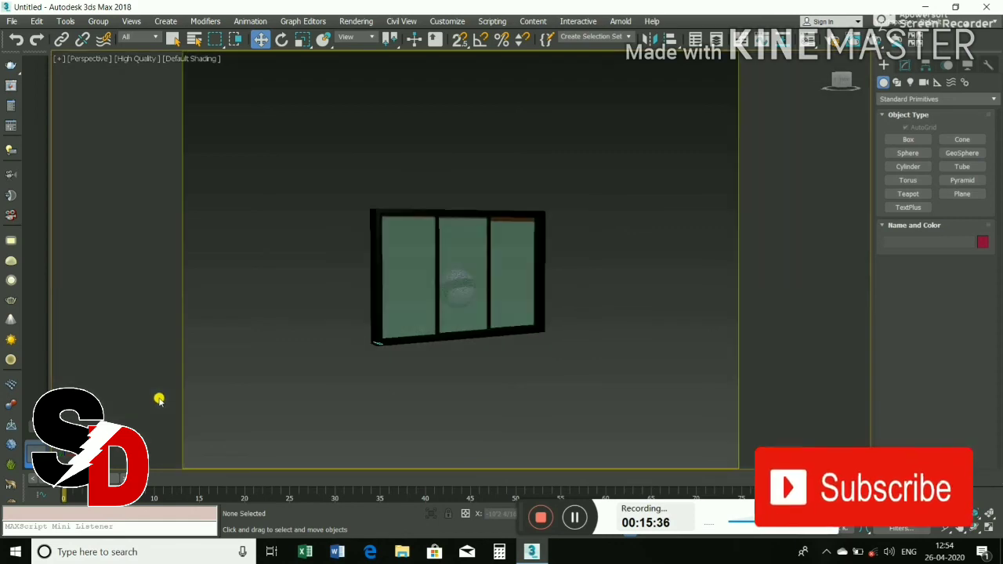
{"action": "scroll", "coordinate": [296, 355], "scroll_direction": "up", "scroll_amount": 3}
{"action": "mouse_move", "coordinate": [295, 354]}
{"action": "middle_mouse_down"}
{"action": "mouse_move", "coordinate": [250, 374]}
{"action": "mouse_move", "coordinate": [234, 359]}
{"action": "middle_mouse_up"}
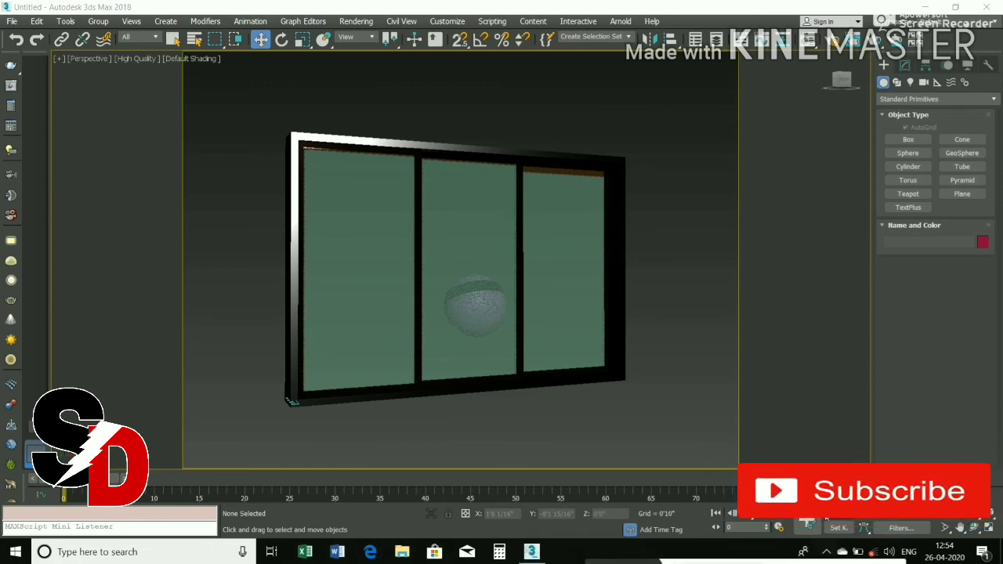
Step: Turn on Auto Key and set the time slider to frame 35
{"action": "left_click", "coordinate": [837, 514]}
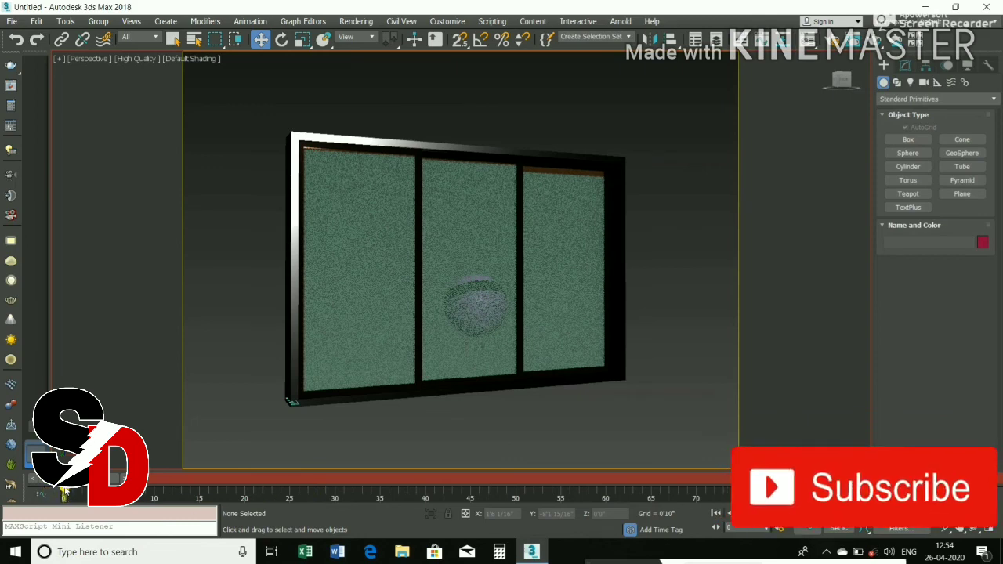
{"action": "left_click_drag", "start_coordinate": [68, 477], "coordinate": [122, 478]}
{"action": "left_click_drag", "start_coordinate": [232, 484], "coordinate": [392, 484]}
Step: Key the left glass panel Group001 sliding right toward the middle panel at frame 35
{"action": "key", "text": "w"}
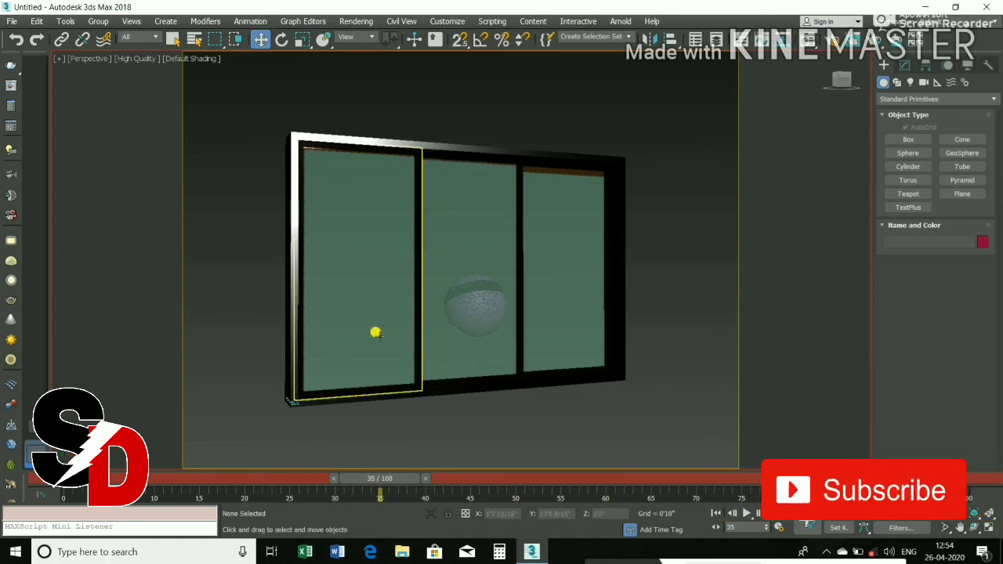
{"action": "left_click", "coordinate": [304, 325]}
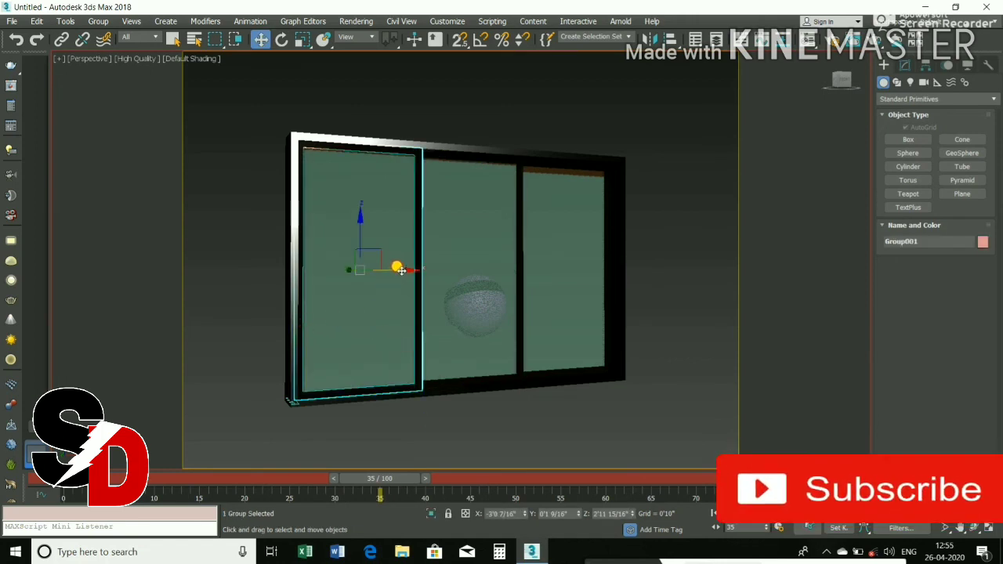
{"action": "left_click_drag", "start_coordinate": [400, 269], "coordinate": [513, 278]}
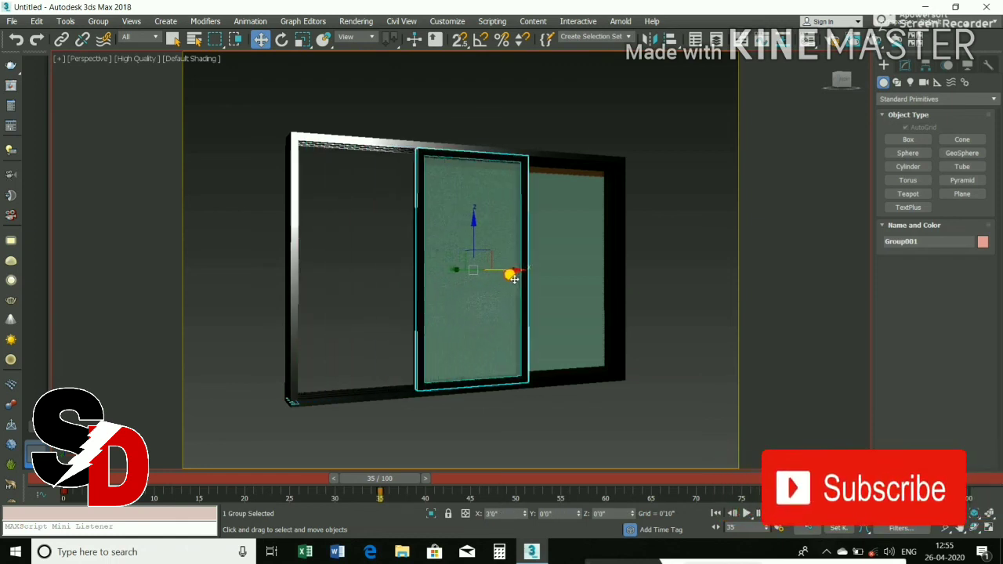
{"action": "left_click_drag", "start_coordinate": [514, 278], "coordinate": [521, 278]}
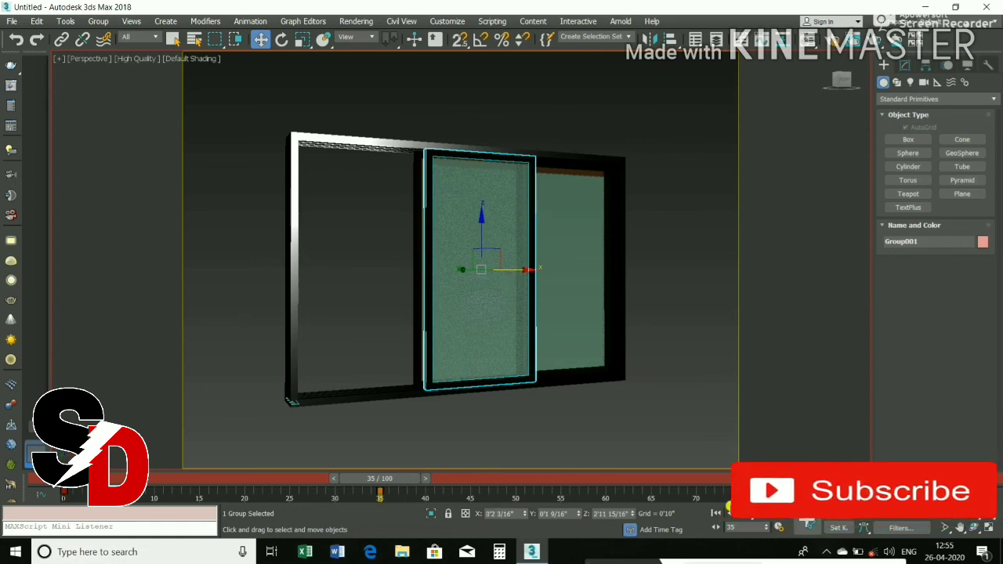
{"action": "left_click_drag", "start_coordinate": [384, 480], "coordinate": [748, 480]}
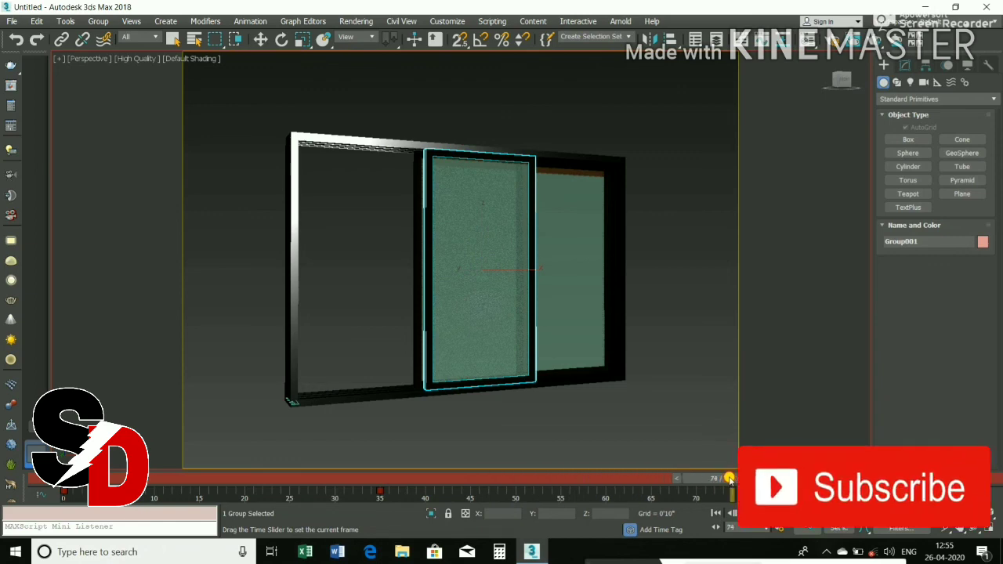
Step: At frame 75, add Group002 to the selection and slide both panels to the frame's right end
{"action": "key", "text": "w"}
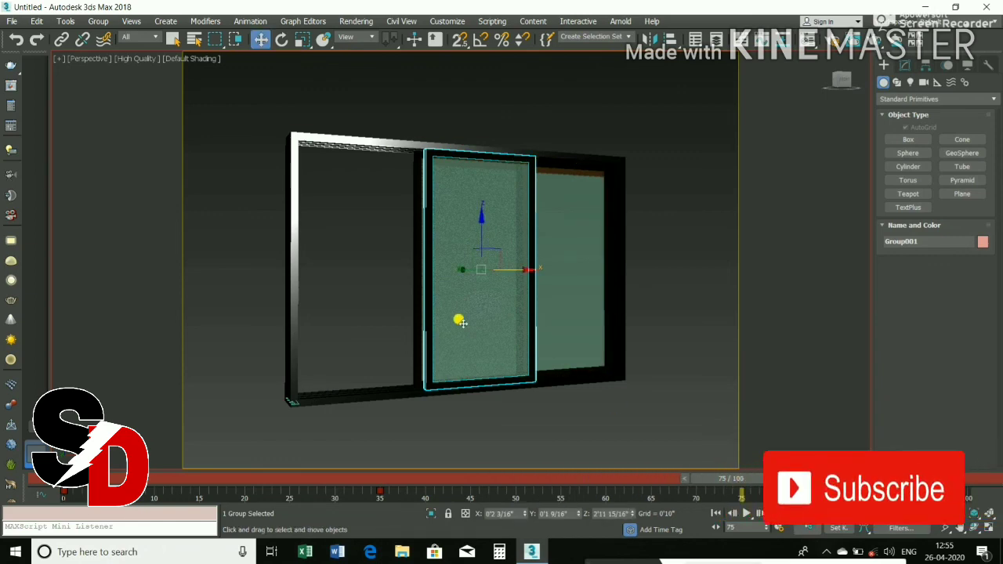
{"action": "left_click", "coordinate": [411, 303], "text": "ctrl"}
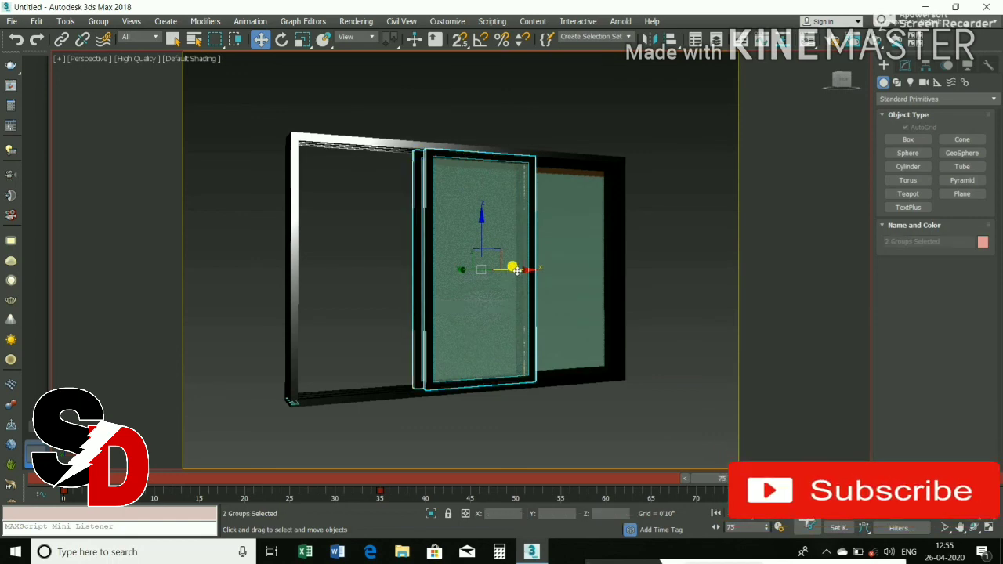
{"action": "left_click_drag", "start_coordinate": [516, 270], "coordinate": [613, 259]}
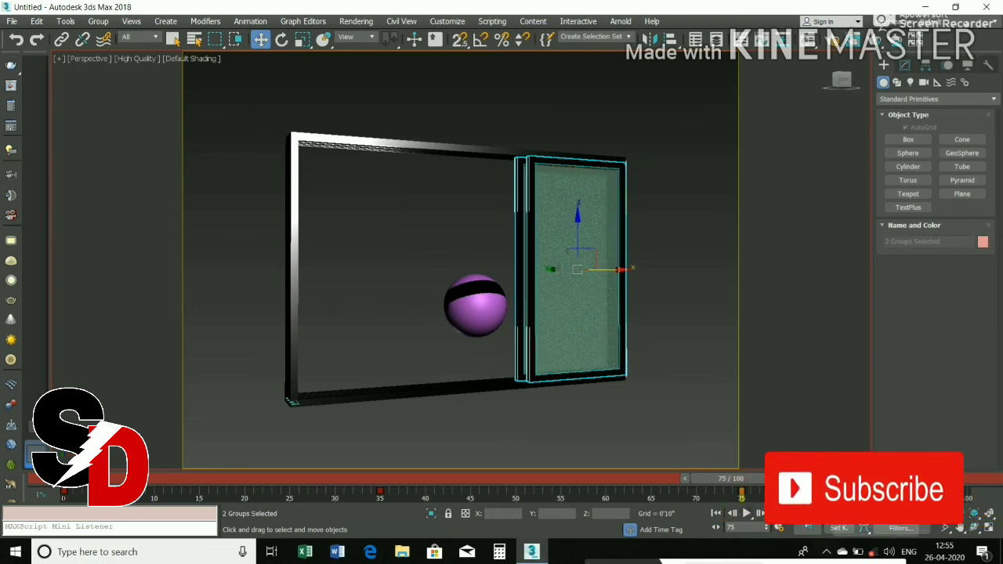
{"action": "left_click", "coordinate": [837, 529]}
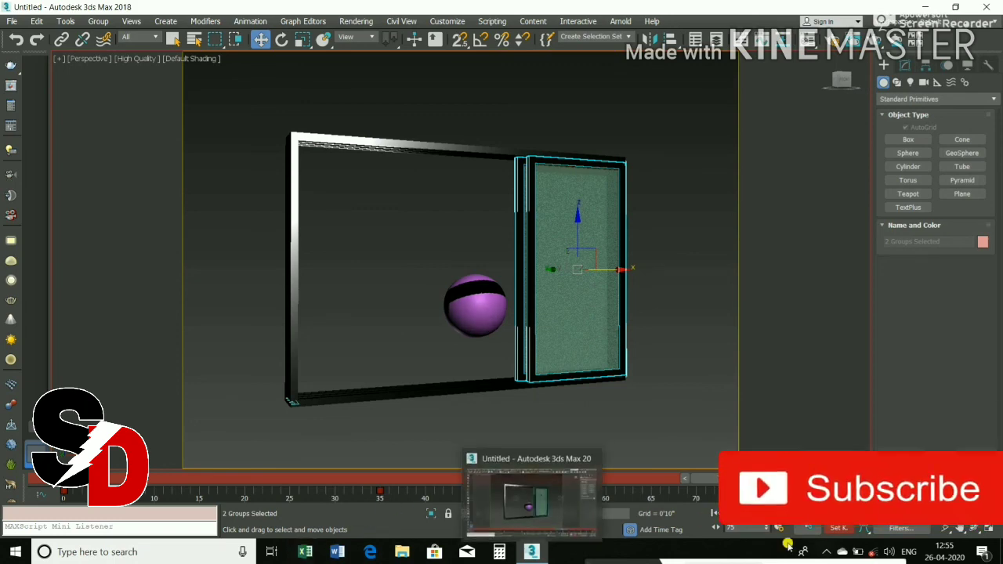
Step: Play the animation to watch the glass panels slide open
{"action": "left_click", "coordinate": [745, 513]}
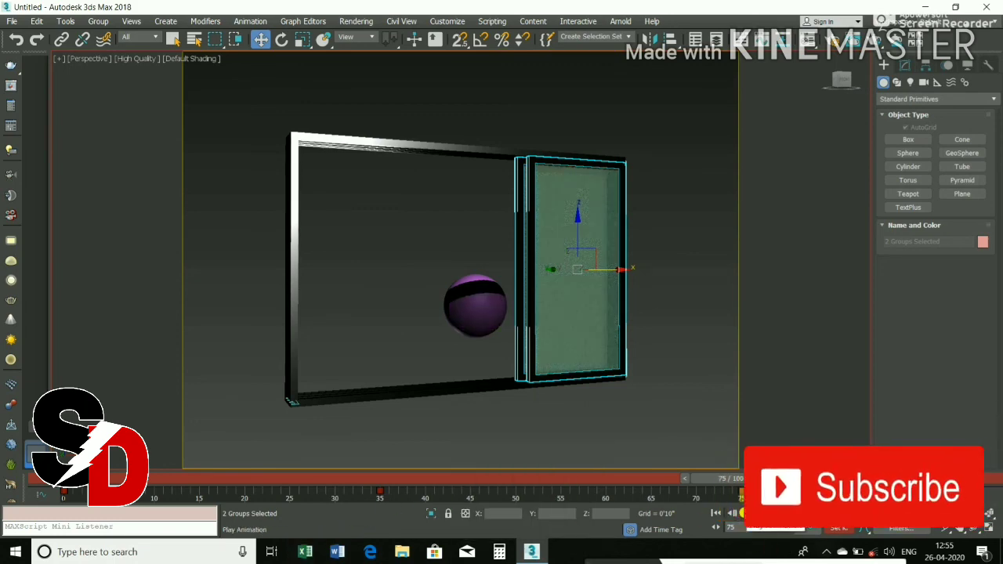